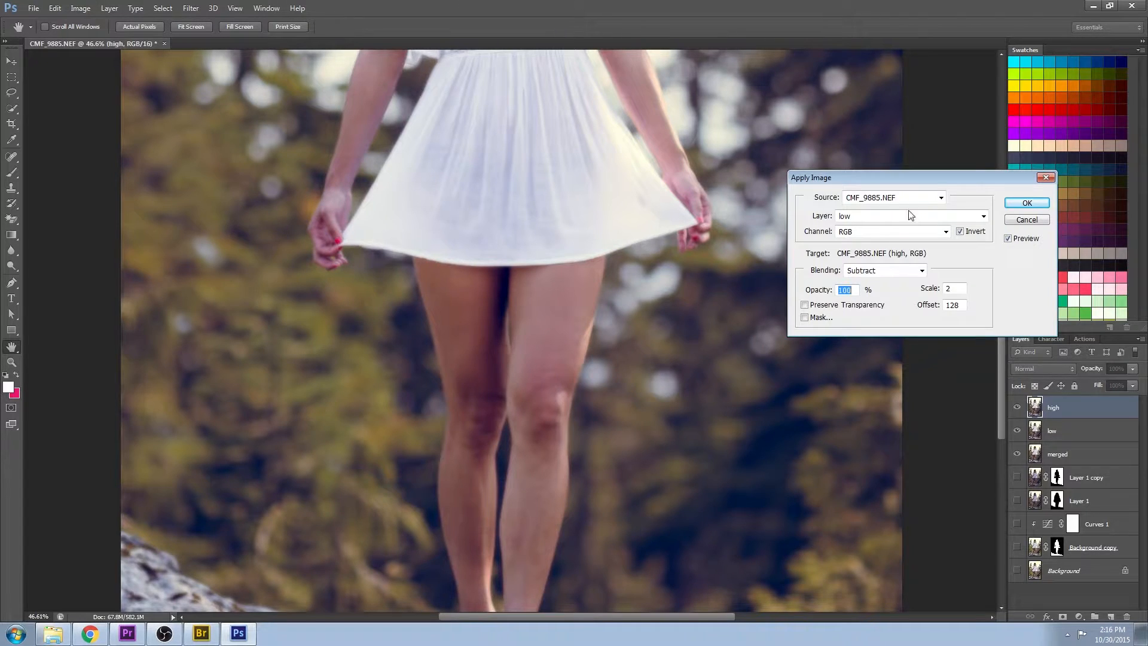
Try subtracting the low layer from high without Invert, and set the high layer's blend mode to Linear Light.
{"action": "left_click", "coordinate": [960, 231]}
{"action": "left_click", "coordinate": [1026, 204]}
{"action": "left_click", "coordinate": [1033, 367]}
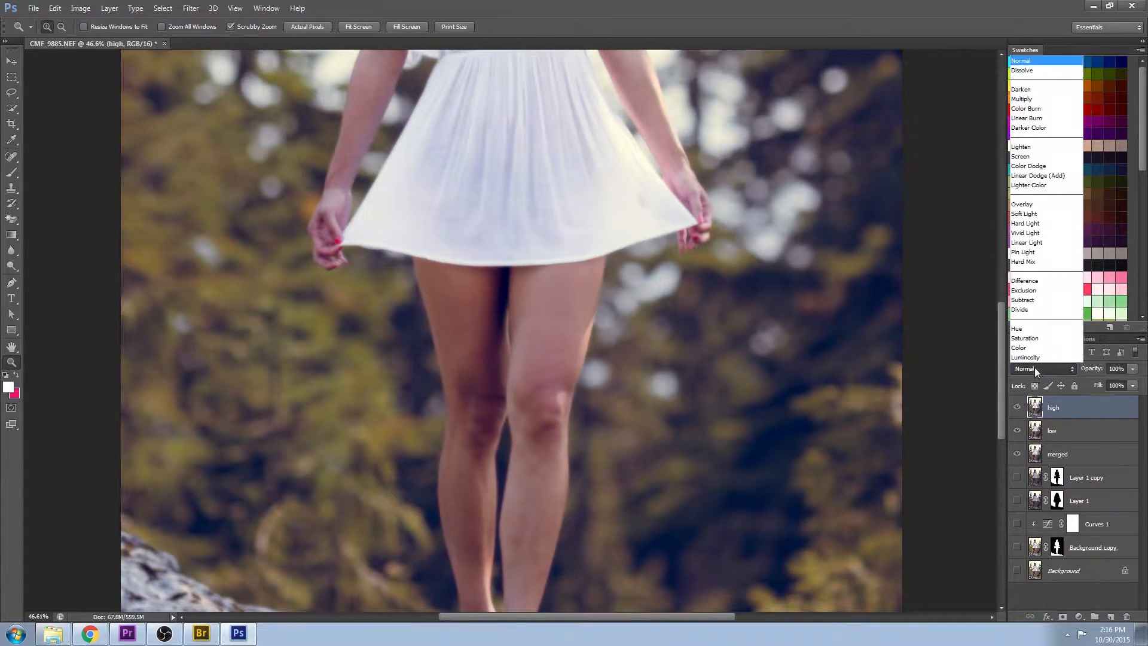
{"action": "left_click", "coordinate": [1048, 243]}
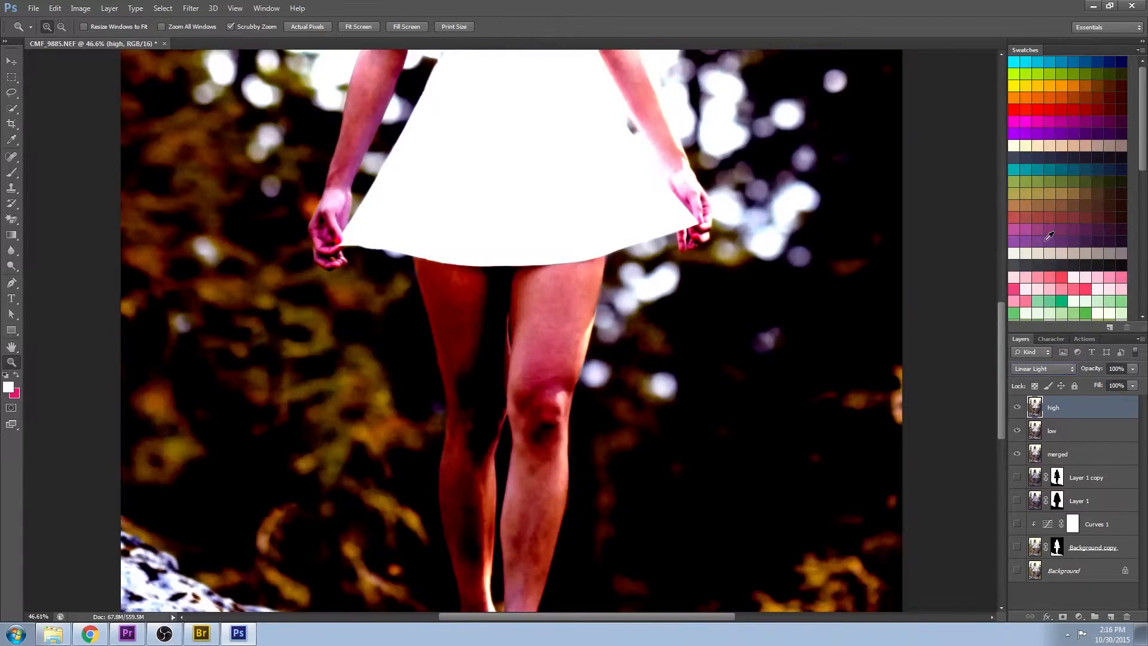
Apply the low layer to high through Apply Image with Subtract blending, scale 2, offset 128 and Invert off.
{"action": "left_click", "coordinate": [82, 8]}
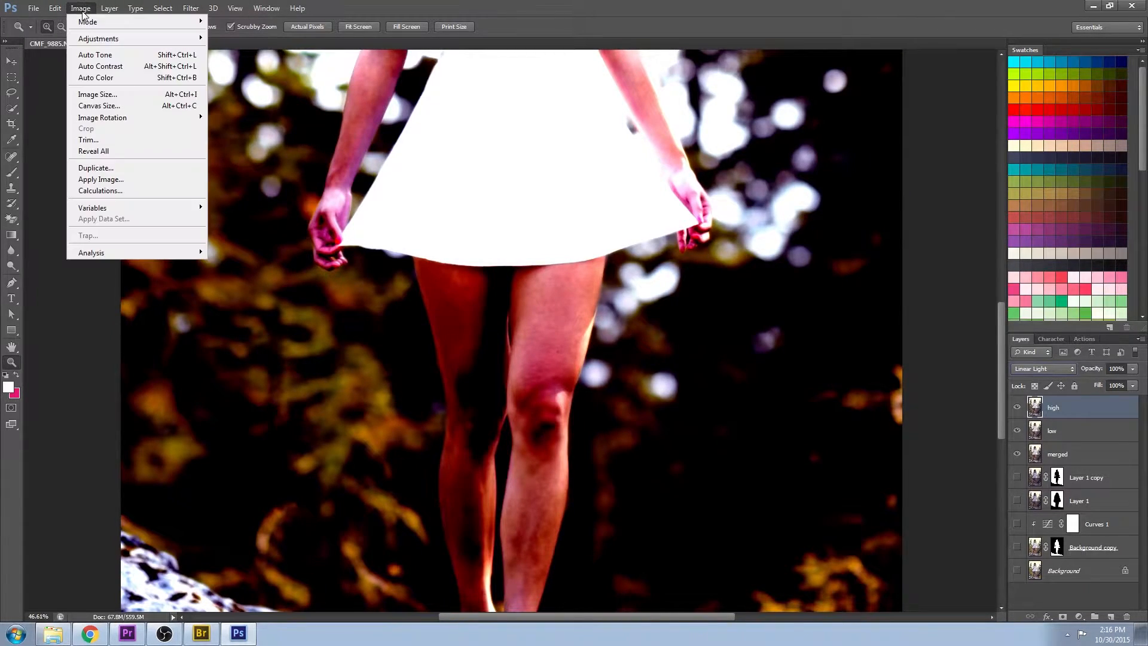
{"action": "left_click", "coordinate": [134, 180]}
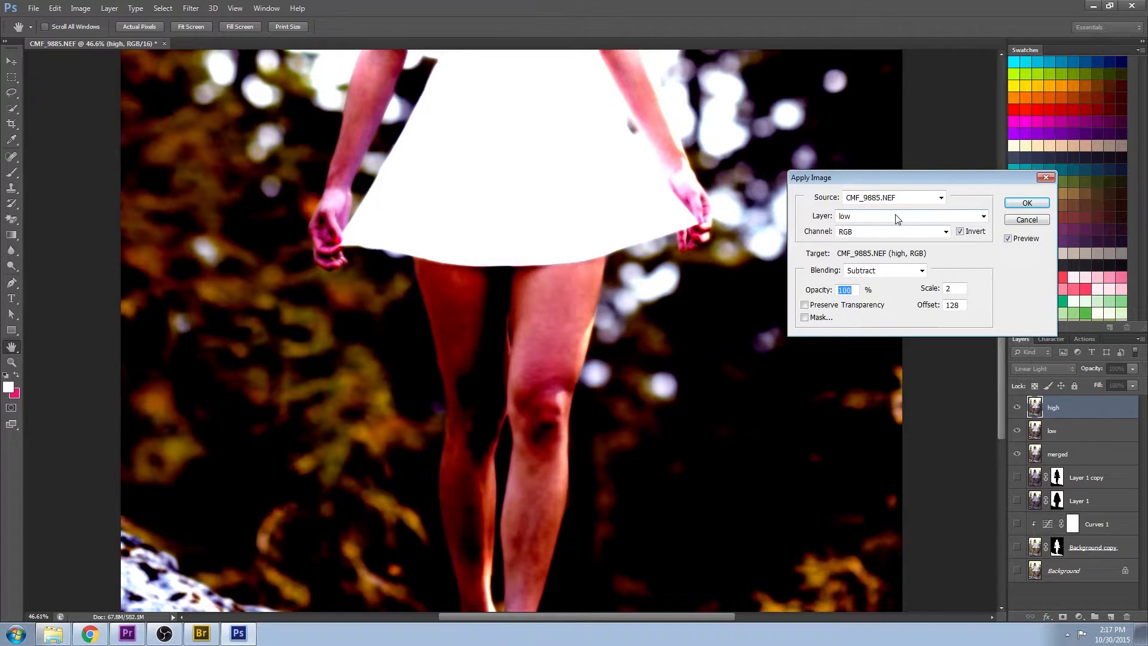
{"action": "left_click", "coordinate": [960, 232]}
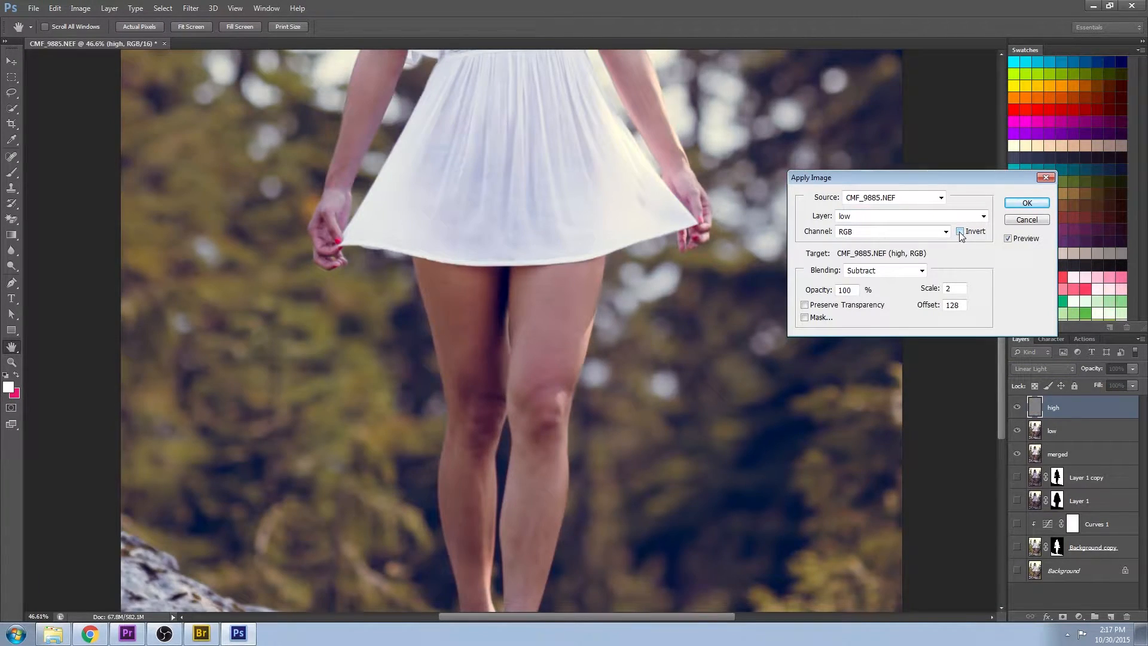
{"action": "left_click", "coordinate": [1017, 204]}
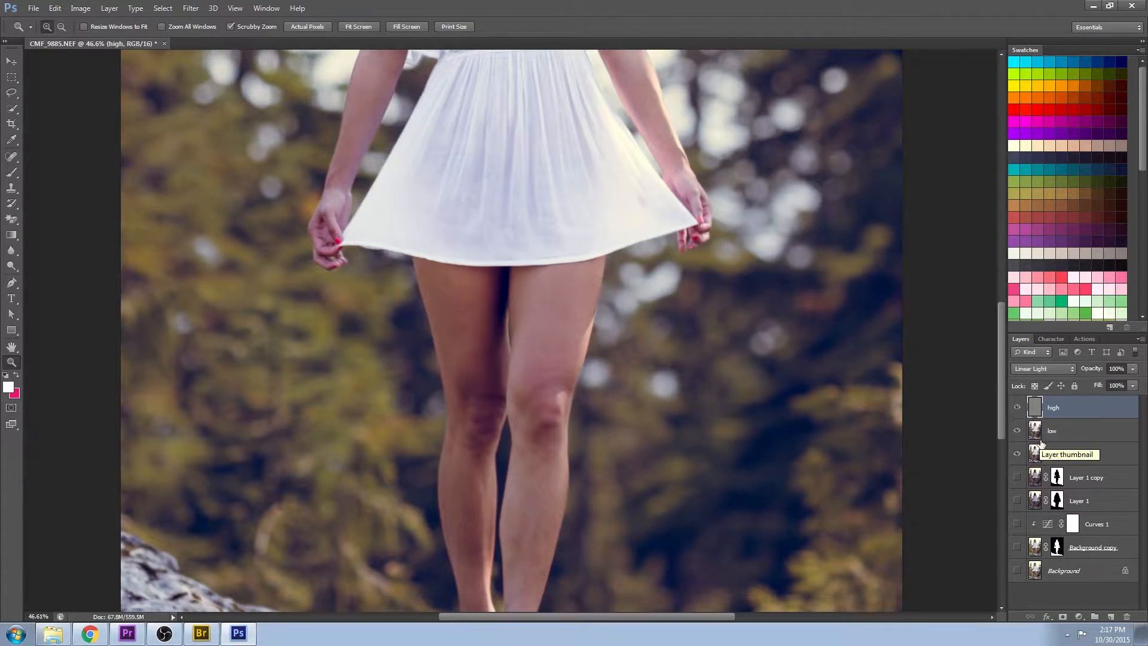
On the low layer, brush a sampled skin tone over the front leg's shin with a brush size of 45.
{"action": "left_click", "coordinate": [1012, 434]}
{"action": "left_click_drag", "start_coordinate": [564, 571], "coordinate": [611, 593]}
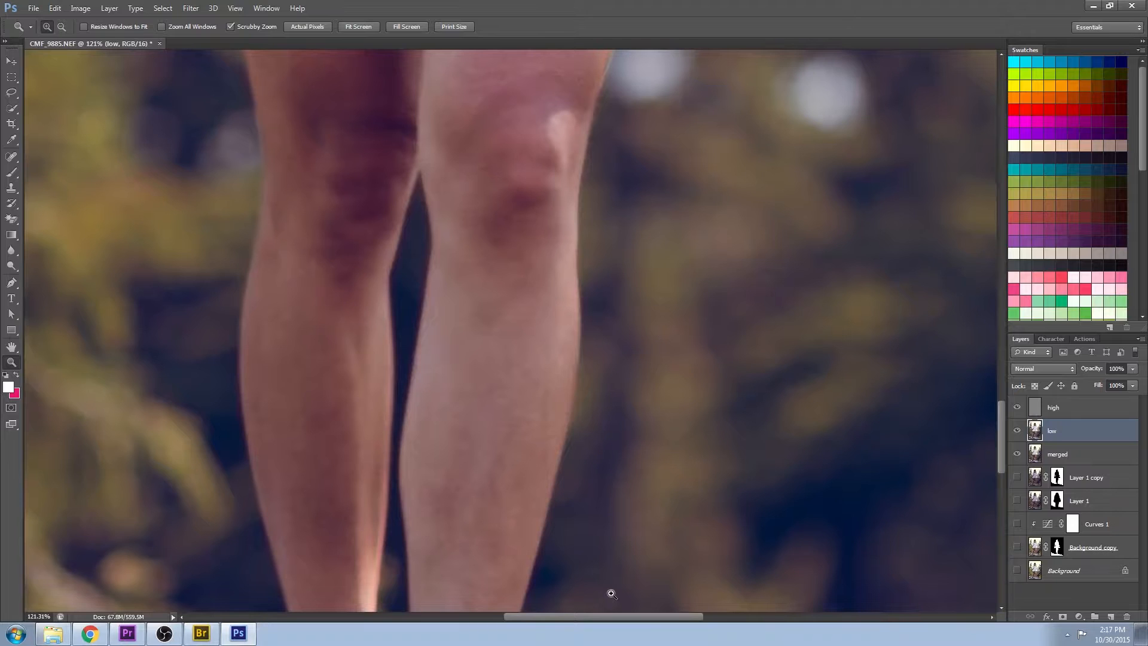
{"action": "left_click", "coordinate": [12, 174]}
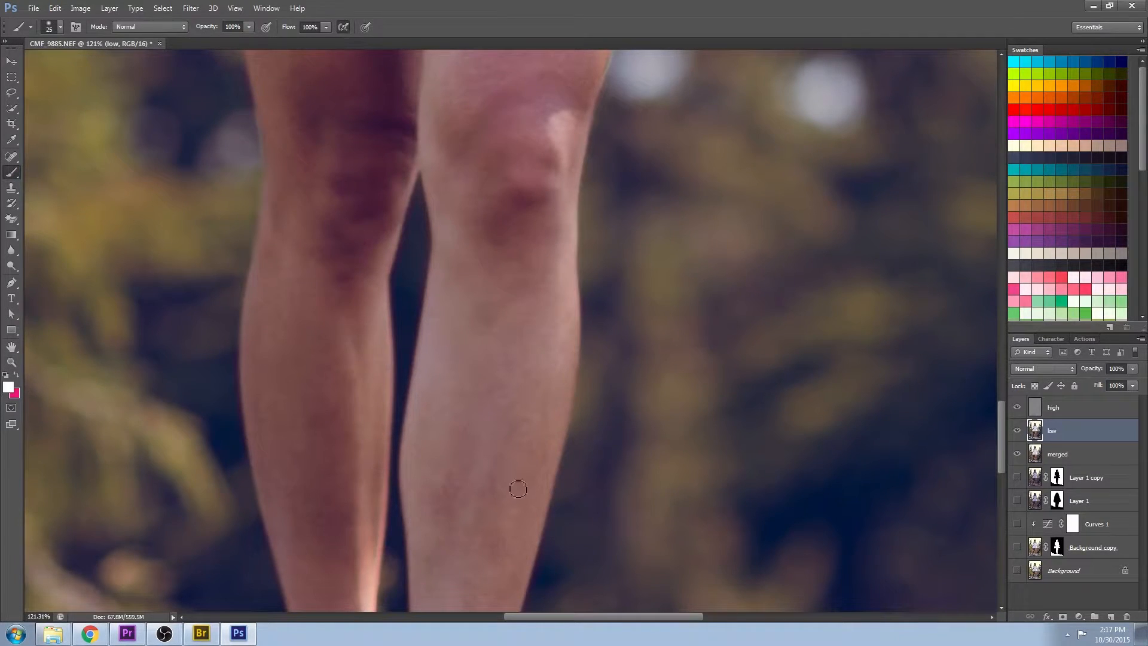
{"action": "key", "text": "bracketright"}
{"action": "scroll", "coordinate": [468, 479], "scroll_direction": "down", "scroll_amount": 3}
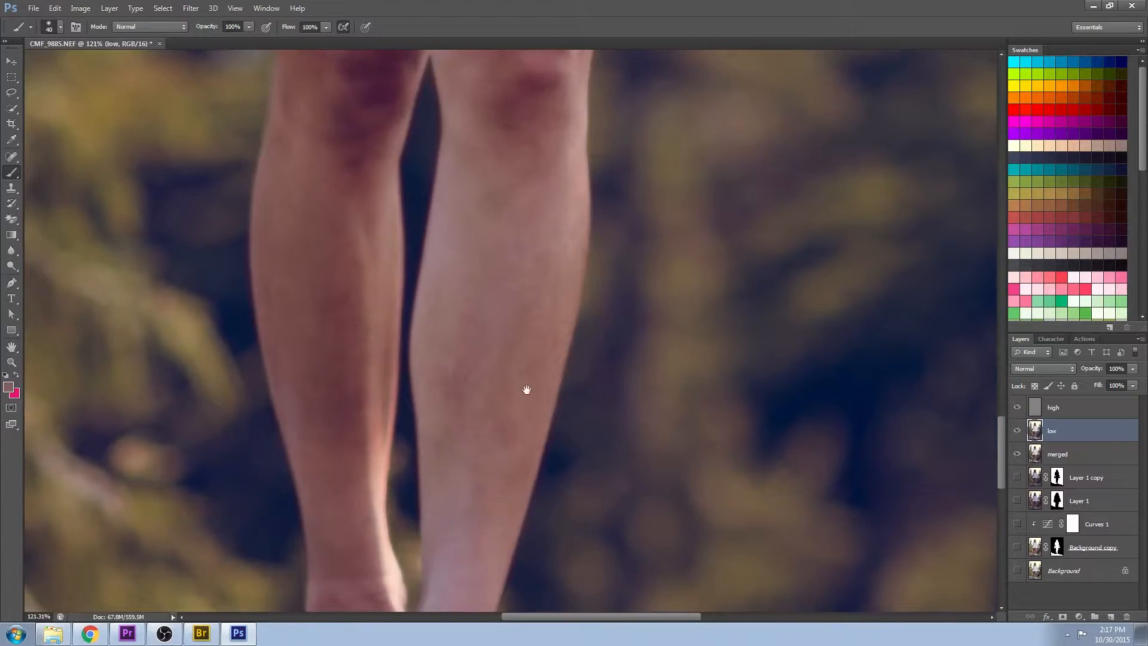
{"action": "left_click", "coordinate": [519, 380], "text": "alt"}
{"action": "key", "text": "bracketright"}
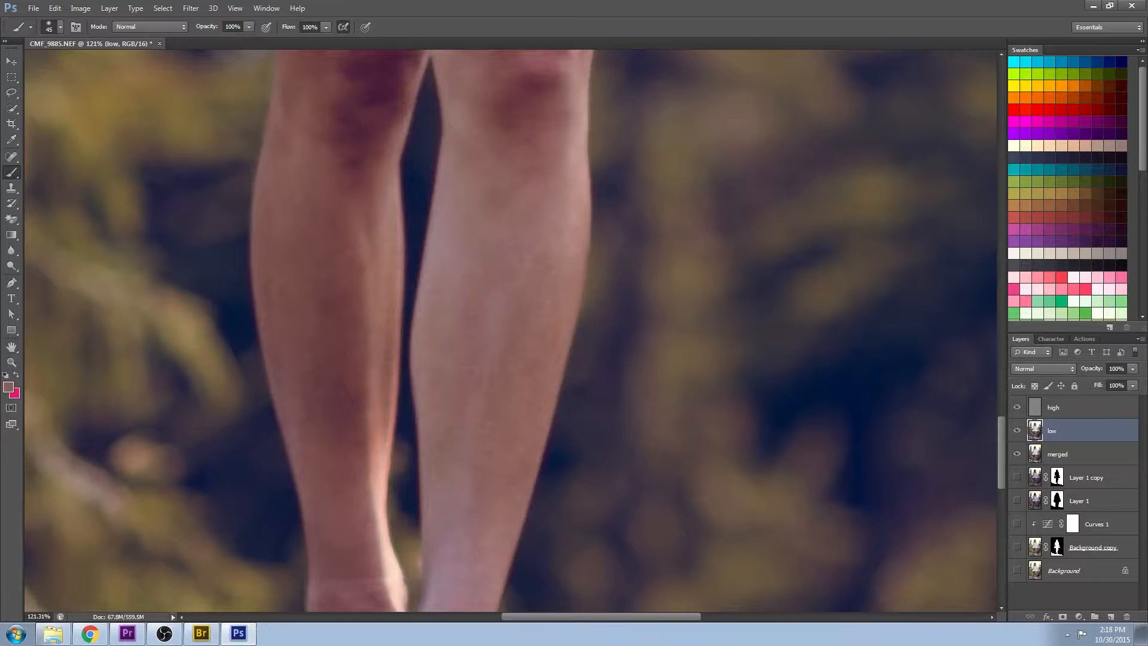
Even out the skin tones of the front leg's ankle and foot, reducing the brush size to 35.
{"action": "scroll", "coordinate": [485, 444], "scroll_direction": "down", "scroll_amount": 3}
{"action": "scroll", "coordinate": [528, 408], "scroll_direction": "down", "scroll_amount": 3}
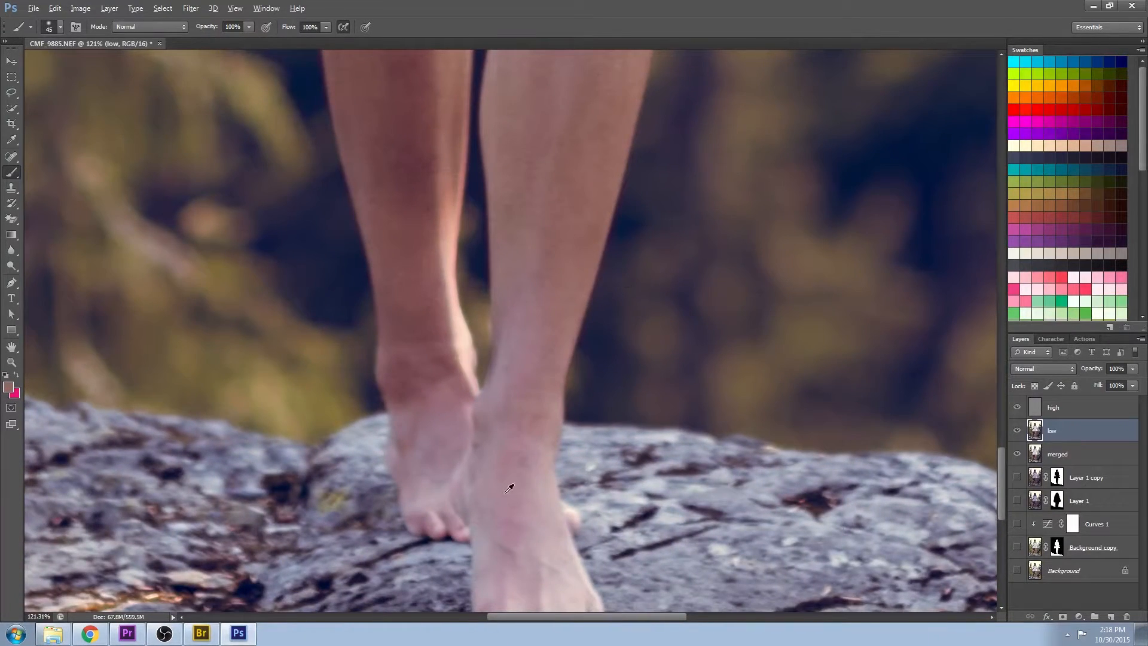
{"action": "key", "text": "bracketleft"}
{"action": "key", "text": "bracketleft"}
Brush over the dark patches around the front leg's knee and lower thigh, enlarging the brush to size 50.
{"action": "scroll", "coordinate": [584, 303], "scroll_direction": "up", "scroll_amount": 5}
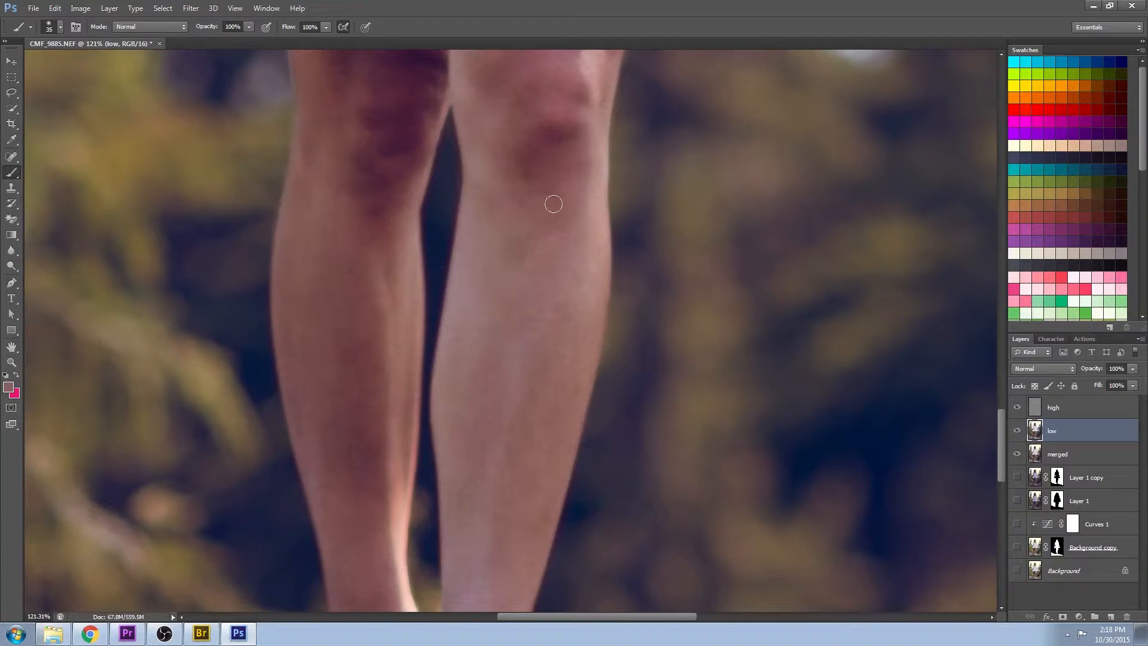
{"action": "scroll", "coordinate": [490, 442], "scroll_direction": "up", "scroll_amount": 3}
{"action": "scroll", "coordinate": [537, 379], "scroll_direction": "up", "scroll_amount": 1}
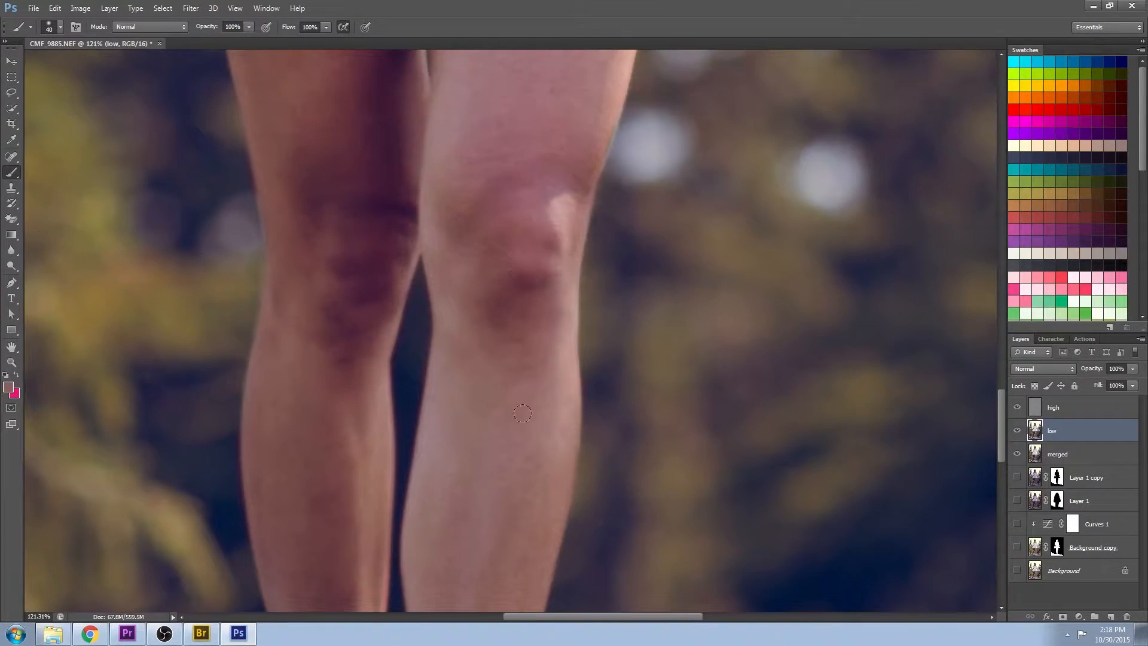
{"action": "scroll", "coordinate": [513, 391], "scroll_direction": "up", "scroll_amount": 3}
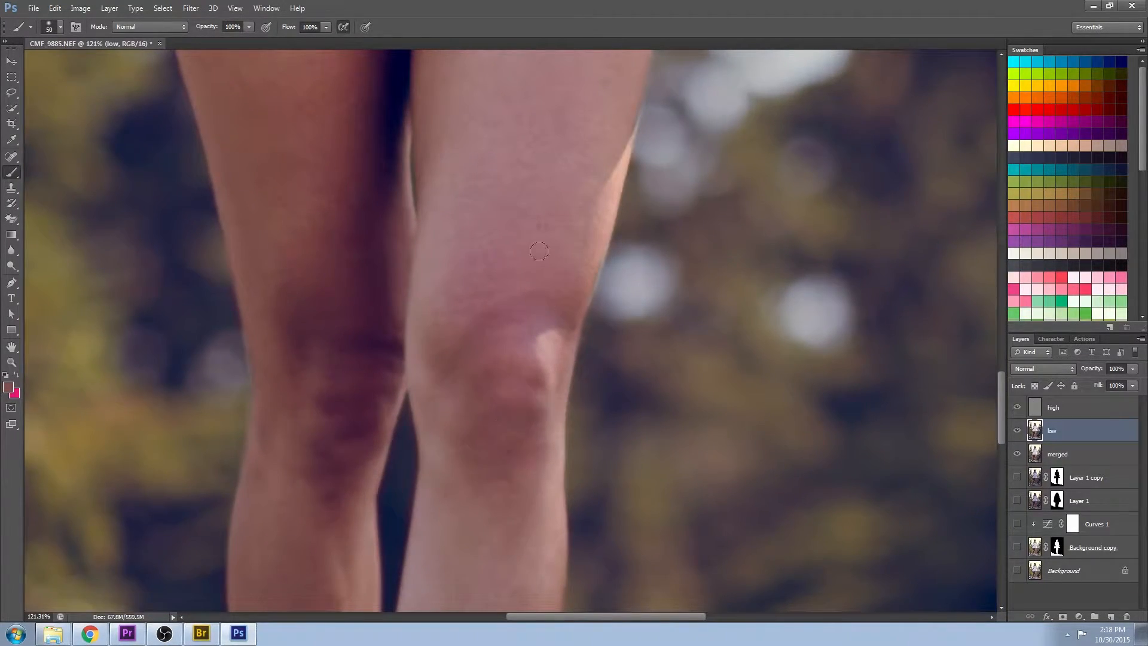
{"action": "scroll", "coordinate": [492, 385], "scroll_direction": "up", "scroll_amount": 2}
{"action": "scroll", "coordinate": [425, 472], "scroll_direction": "up", "scroll_amount": 2}
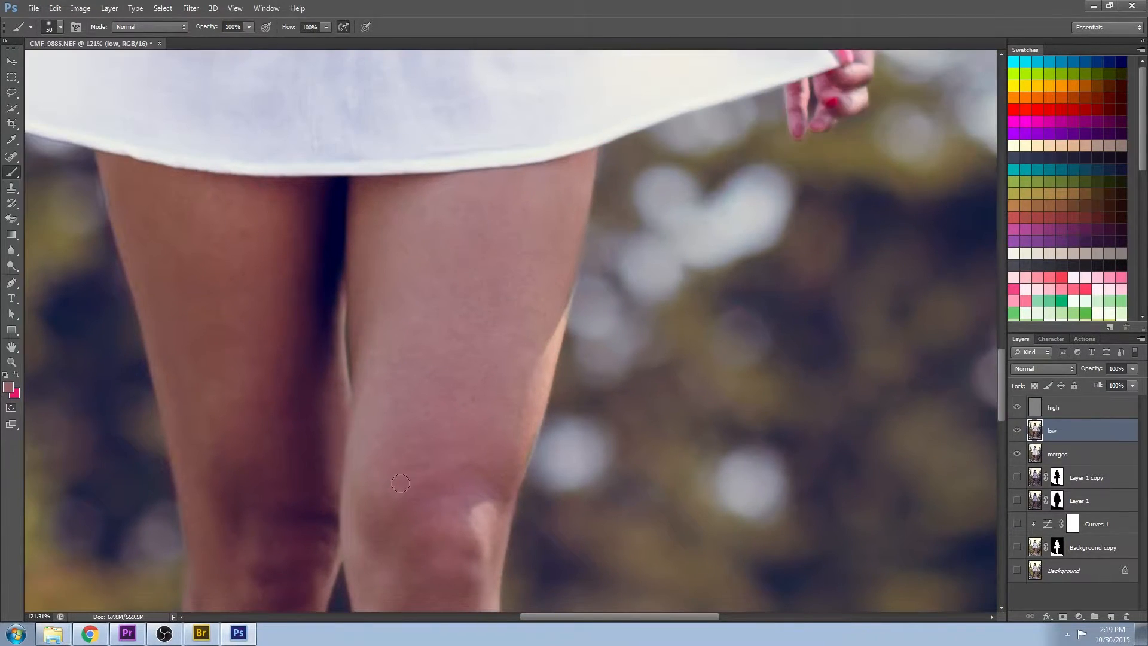
Even out the skin tones of the back leg's thigh and knee, reducing the brush size to 35.
{"action": "scroll", "coordinate": [399, 296], "scroll_direction": "right", "scroll_amount": 2}
{"action": "scroll", "coordinate": [418, 358], "scroll_direction": "left", "scroll_amount": 5}
{"action": "scroll", "coordinate": [472, 251], "scroll_direction": "down", "scroll_amount": 4}
{"action": "key", "text": "bracketleft"}
{"action": "key", "text": "bracketleft"}
{"action": "key", "text": "bracketleft"}
{"action": "key", "text": "bracketleft"}
{"action": "key", "text": "bracketleft"}
{"action": "key", "text": "bracketleft"}
{"action": "key", "text": "bracketleft"}
{"action": "scroll", "coordinate": [546, 423], "scroll_direction": "down", "scroll_amount": 5}
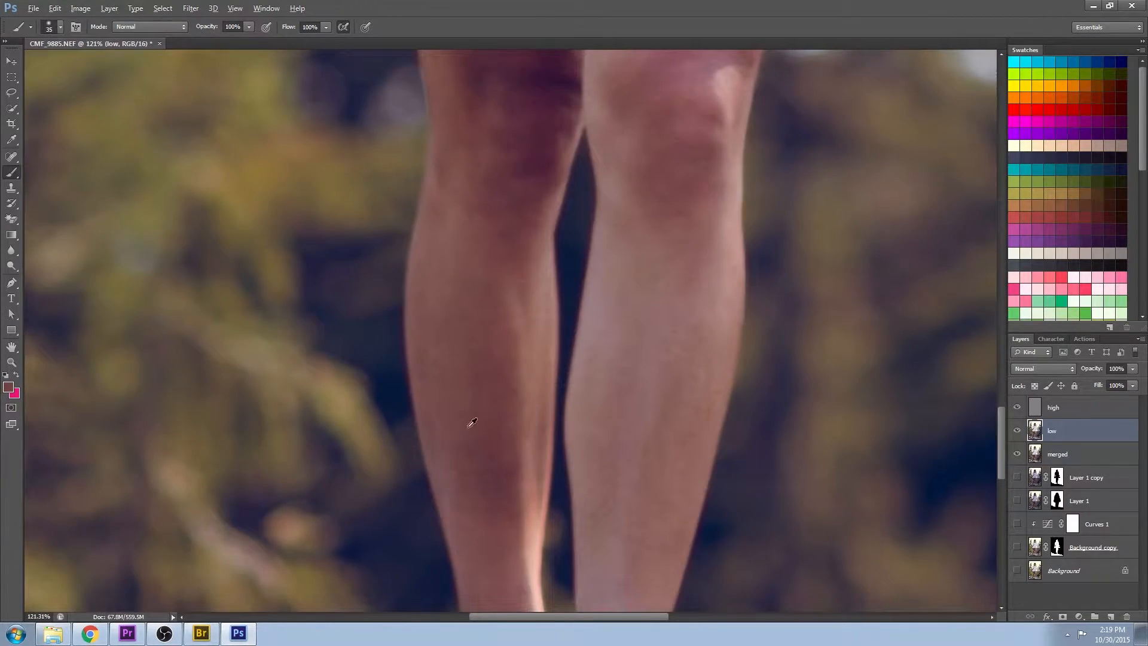
Brush sampled skin tones over the back leg's ankle and the front leg's shin.
{"action": "scroll", "coordinate": [475, 433], "scroll_direction": "down", "scroll_amount": 4}
{"action": "scroll", "coordinate": [514, 391], "scroll_direction": "down", "scroll_amount": 2}
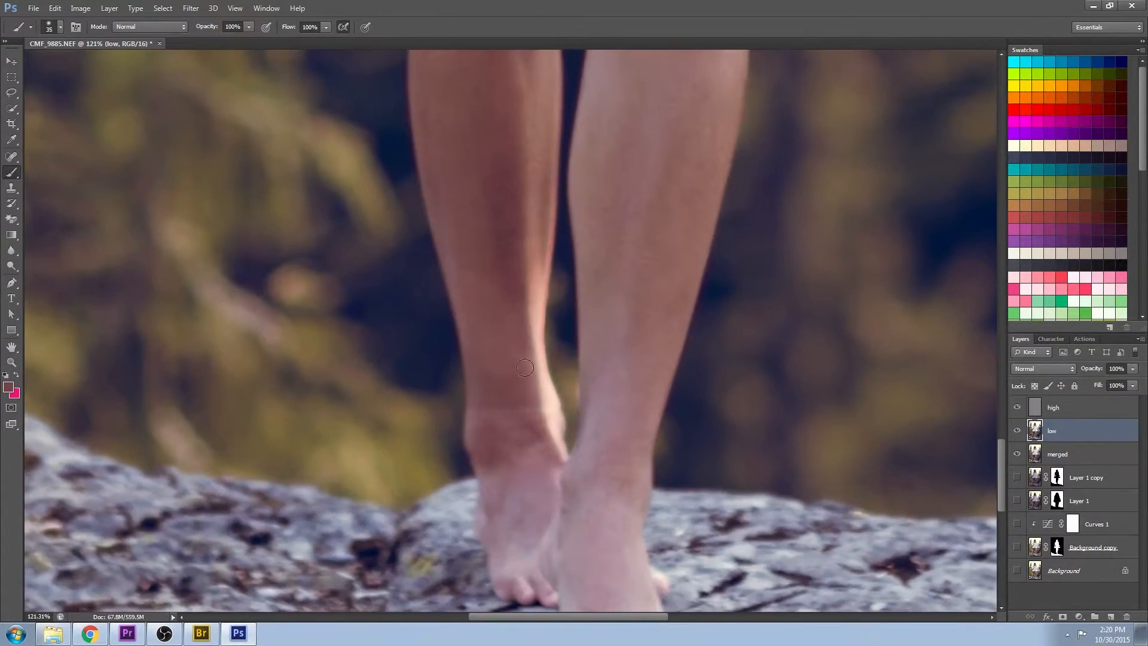
{"action": "left_click", "coordinate": [550, 388], "text": "alt"}
{"action": "left_click", "coordinate": [503, 369], "text": "alt"}
{"action": "left_click", "coordinate": [509, 433], "text": "alt"}
{"action": "left_click", "coordinate": [592, 249], "text": "alt"}
Smooth the tone transitions around the front leg's knee and lower thigh with close-up brush strokes.
{"action": "key", "text": "z"}
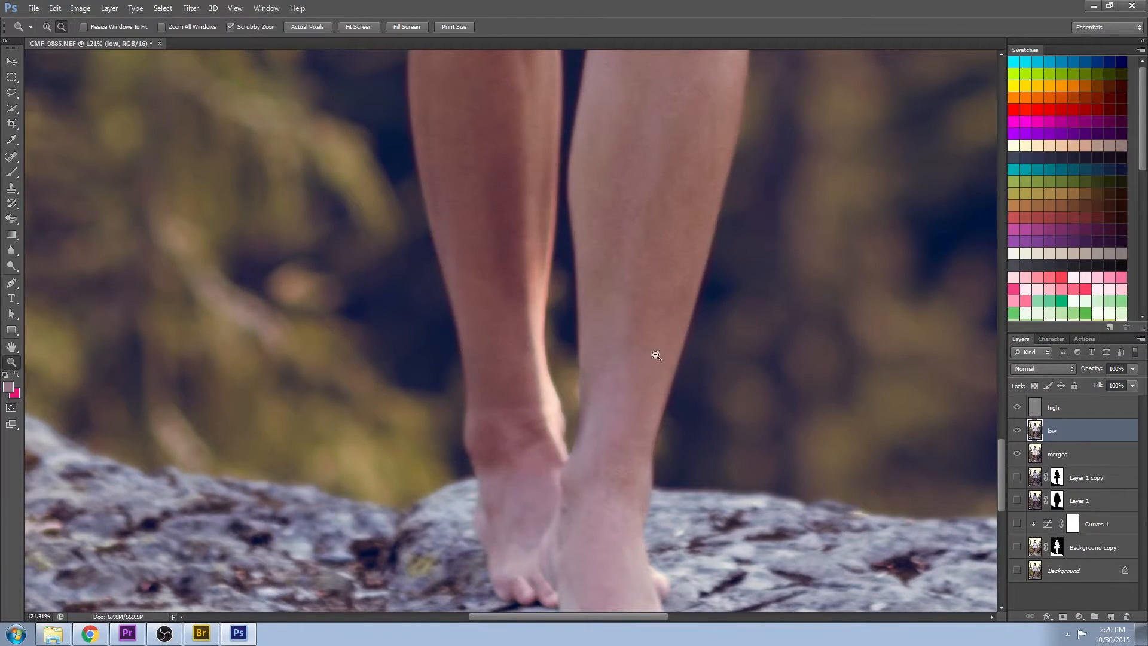
{"action": "left_click", "coordinate": [661, 346]}
{"action": "left_click", "coordinate": [13, 171]}
{"action": "mouse_move", "coordinate": [564, 412]}
{"action": "left_mouse_down"}
{"action": "mouse_move", "coordinate": [466, 275]}
{"action": "mouse_move", "coordinate": [494, 252]}
{"action": "mouse_move", "coordinate": [594, 215]}
{"action": "mouse_move", "coordinate": [525, 400]}
{"action": "left_mouse_up"}
{"action": "left_click_drag", "start_coordinate": [522, 278], "coordinate": [609, 568]}
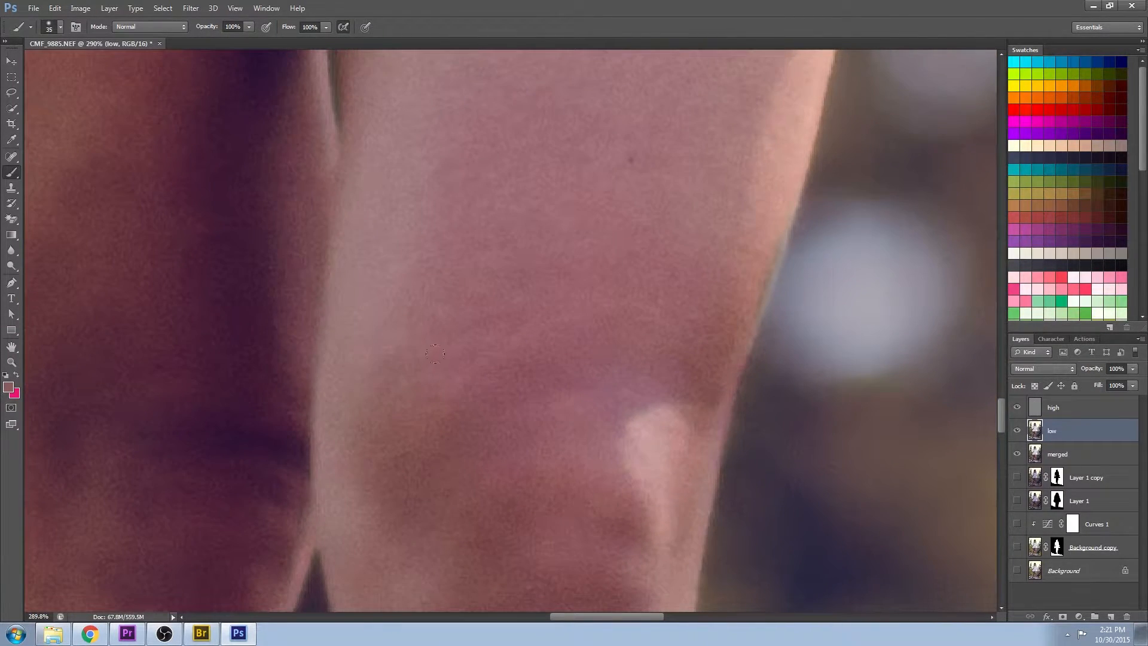
Compare the whole photo before and after by hiding and reshowing the high and low layers.
{"action": "left_click", "coordinate": [12, 362]}
{"action": "scroll", "coordinate": [443, 389], "scroll_direction": "down", "scroll_amount": 7}
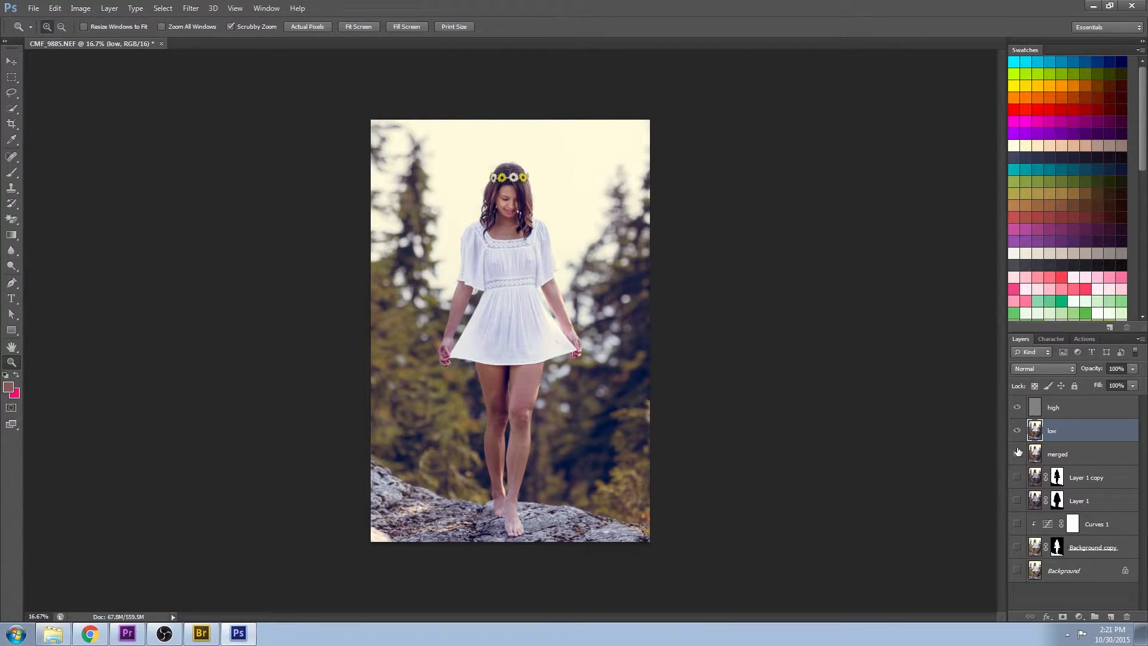
{"action": "left_click_drag", "start_coordinate": [1017, 431], "coordinate": [1016, 407]}
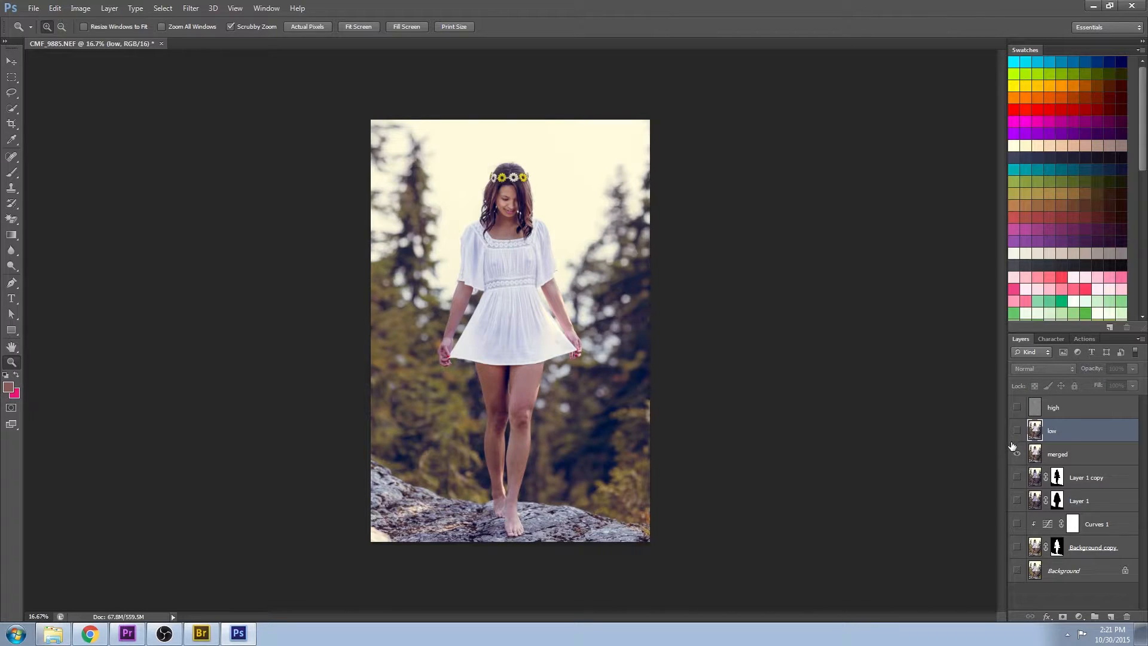
{"action": "left_click", "coordinate": [1018, 434]}
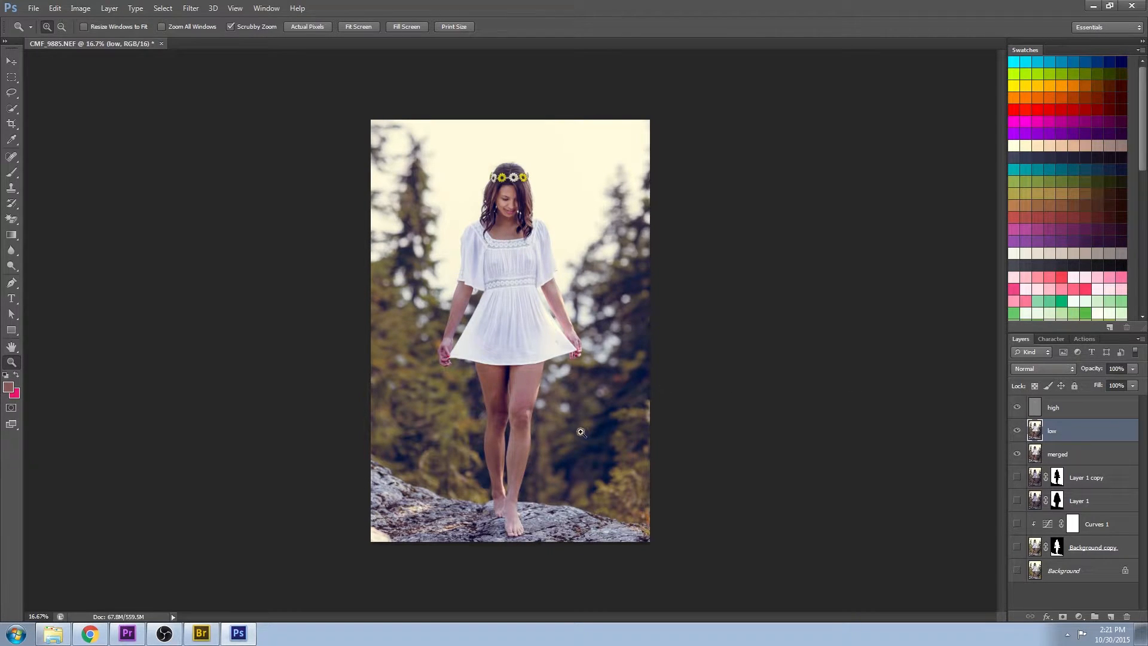
Lasso the outer side of the front leg's shin on the low layer and apply a Gaussian Blur to it.
{"action": "left_click_drag", "start_coordinate": [580, 431], "coordinate": [574, 581]}
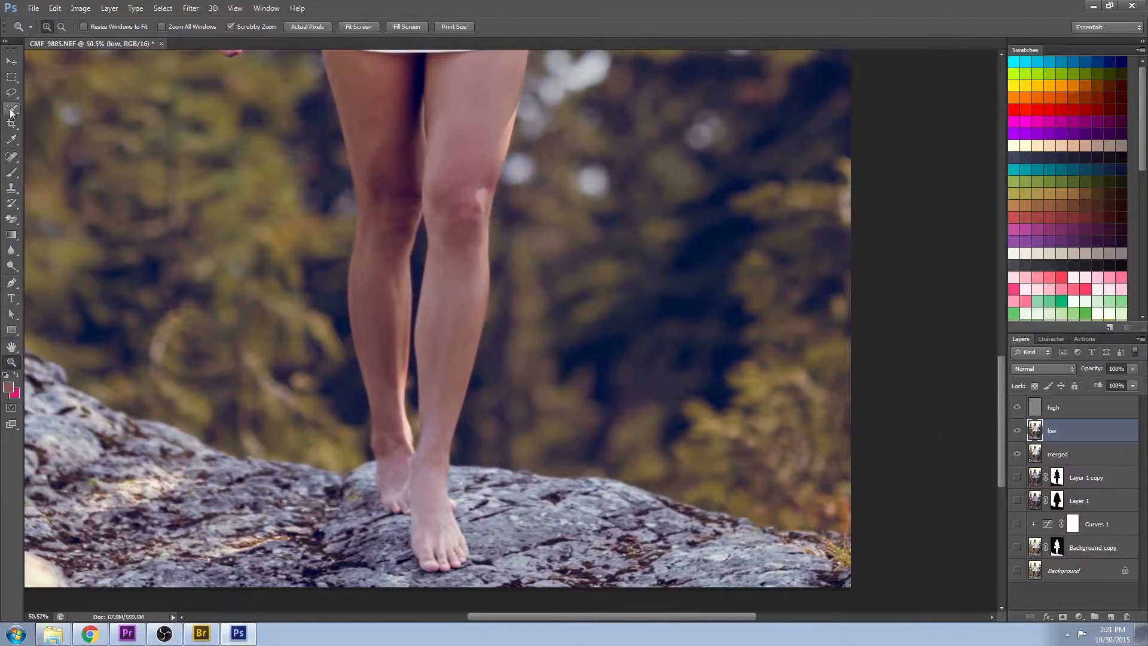
{"action": "left_click", "coordinate": [12, 92]}
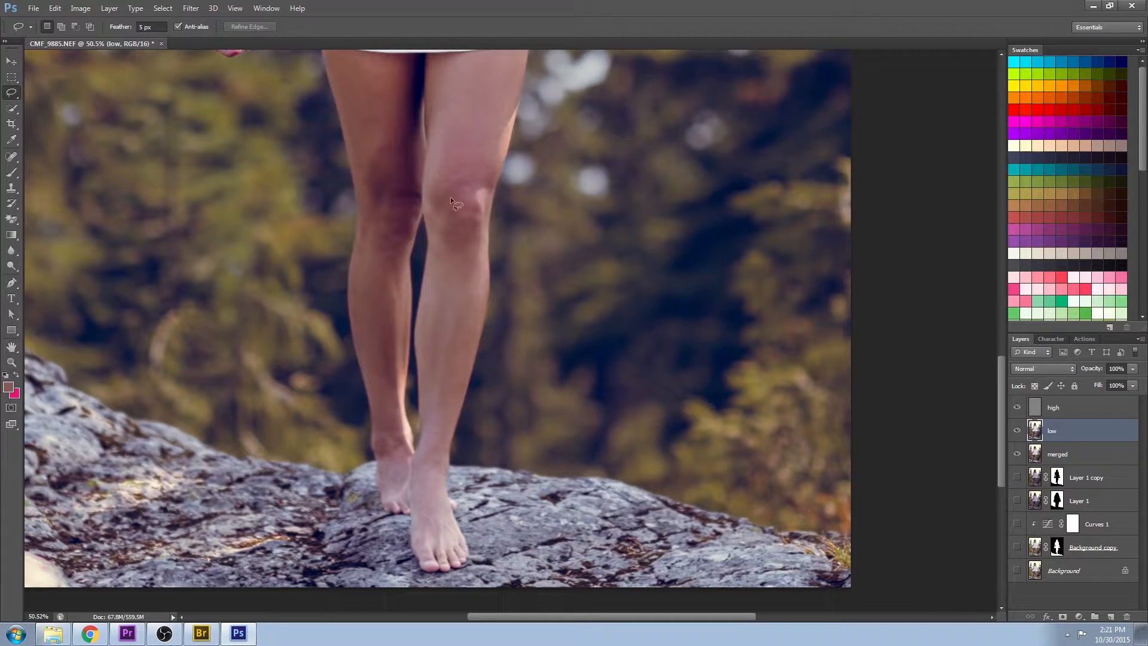
{"action": "left_click_drag", "start_coordinate": [452, 415], "coordinate": [485, 289]}
{"action": "left_click", "coordinate": [191, 8]}
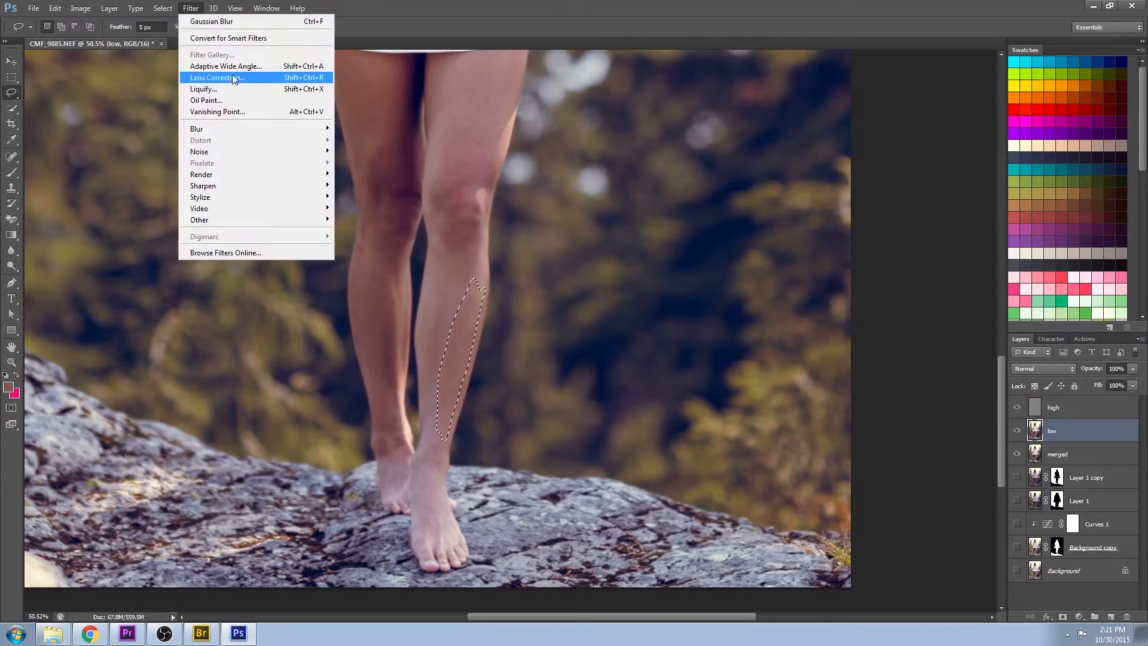
{"action": "mouse_move", "coordinate": [281, 128]}
{"action": "left_click", "coordinate": [371, 209]}
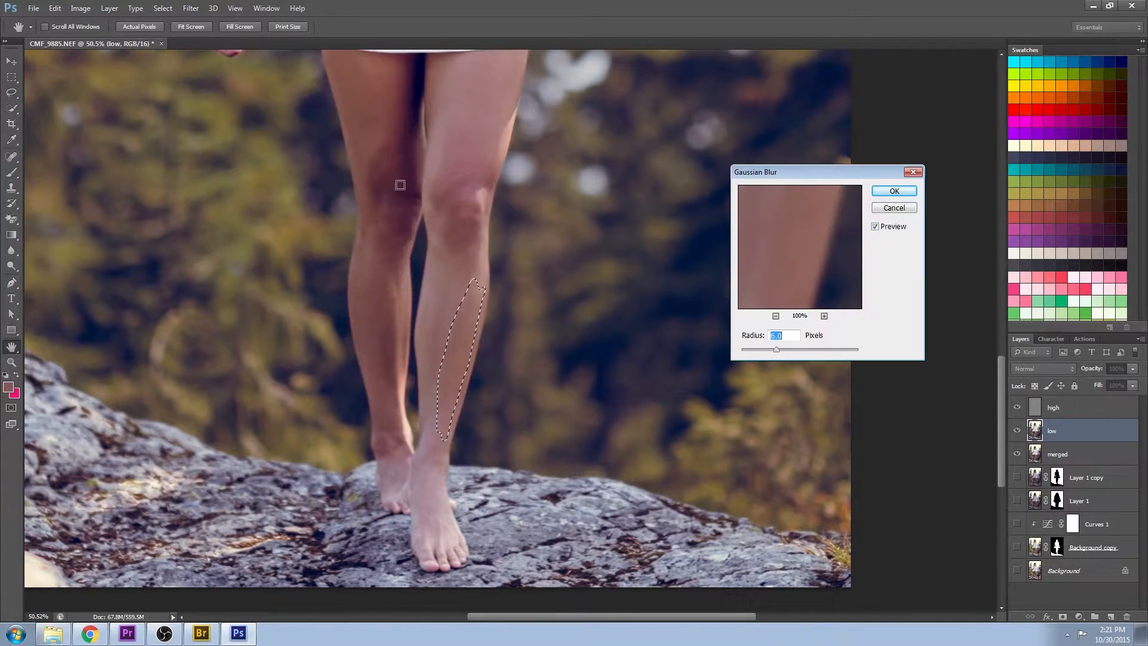
{"action": "left_click", "coordinate": [893, 192]}
{"action": "key", "text": "ctrl+d"}
Lasso areas on the front shin and below the back knee and blur them the same way.
{"action": "left_click_drag", "start_coordinate": [423, 377], "coordinate": [458, 247]}
{"action": "mouse_move", "coordinate": [388, 275]}
{"action": "left_mouse_down"}
{"action": "mouse_move", "coordinate": [367, 257]}
{"action": "mouse_move", "coordinate": [383, 173]}
{"action": "mouse_move", "coordinate": [420, 197]}
{"action": "left_mouse_up"}
{"action": "key", "text": "ctrl+d"}
Lasso several patches along the front thigh and repeat the Gaussian Blur on each.
{"action": "scroll", "coordinate": [441, 187], "scroll_direction": "up", "scroll_amount": 5}
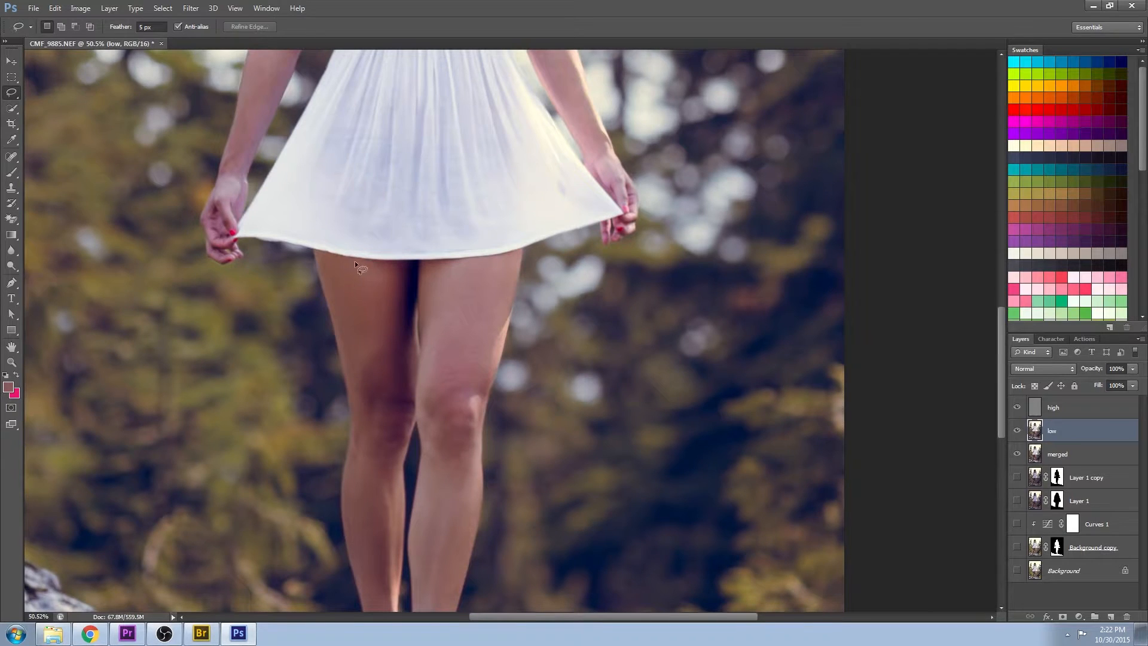
{"action": "left_click_drag", "start_coordinate": [508, 256], "coordinate": [485, 263]}
{"action": "key", "text": "ctrl+d"}
{"action": "left_click_drag", "start_coordinate": [479, 365], "coordinate": [469, 356]}
{"action": "key", "text": "ctrl+d"}
{"action": "key", "text": "ctrl+d"}
{"action": "mouse_move", "coordinate": [486, 399]}
{"action": "left_mouse_down"}
{"action": "mouse_move", "coordinate": [478, 410]}
{"action": "mouse_move", "coordinate": [498, 267]}
{"action": "left_mouse_up"}
{"action": "mouse_move", "coordinate": [488, 327]}
{"action": "left_mouse_down"}
{"action": "mouse_move", "coordinate": [489, 308]}
{"action": "mouse_move", "coordinate": [449, 482]}
{"action": "mouse_move", "coordinate": [490, 353]}
{"action": "left_mouse_up"}
{"action": "key", "text": "ctrl+f"}
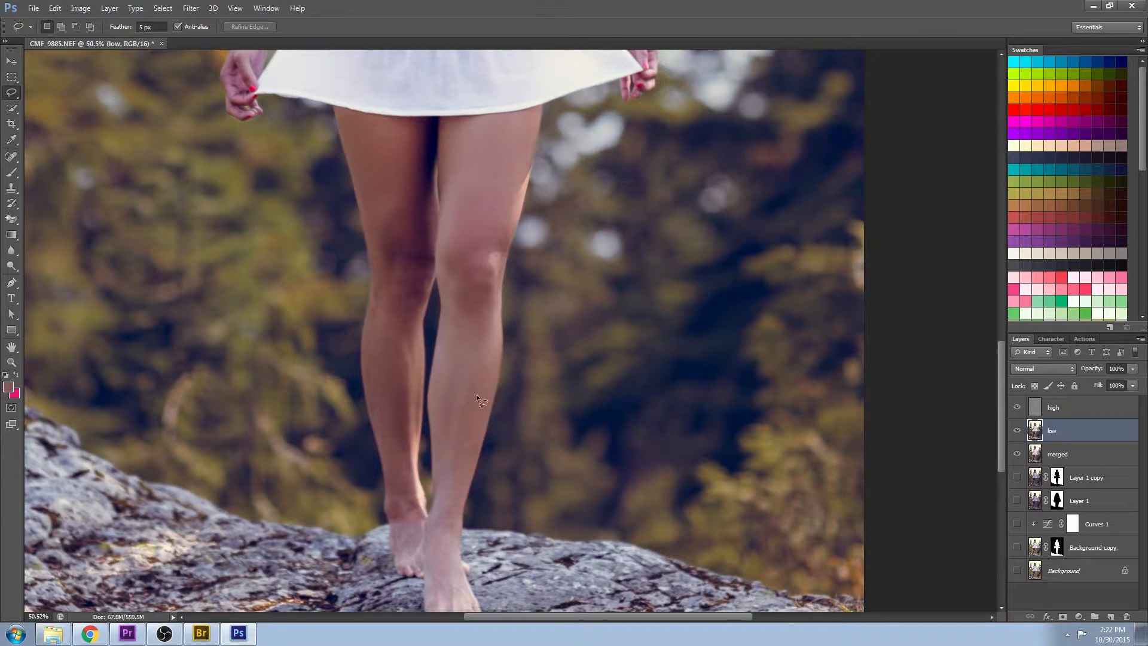
{"action": "key", "text": "ctrl+d"}
Lasso patches along the back leg from knee to ankle and repeat the Gaussian Blur on them.
{"action": "scroll", "coordinate": [522, 343], "scroll_direction": "down", "scroll_amount": 3}
{"action": "key", "text": "ctrl+d"}
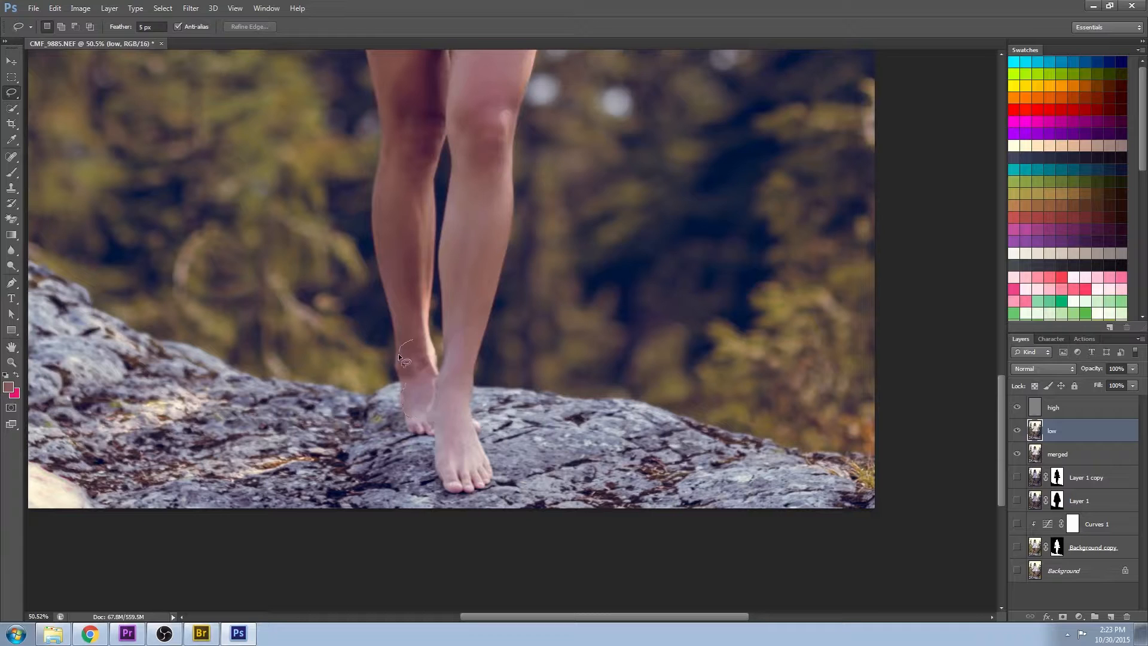
{"action": "mouse_move", "coordinate": [404, 283]}
{"action": "left_mouse_down"}
{"action": "mouse_move", "coordinate": [426, 309]}
{"action": "mouse_move", "coordinate": [405, 282]}
{"action": "left_mouse_up"}
{"action": "key", "text": "ctrl+d"}
{"action": "mouse_move", "coordinate": [427, 203]}
{"action": "left_mouse_down"}
{"action": "mouse_move", "coordinate": [418, 347]}
{"action": "mouse_move", "coordinate": [400, 268]}
{"action": "left_mouse_up"}
{"action": "left_click_drag", "start_coordinate": [410, 323], "coordinate": [401, 418]}
{"action": "left_click_drag", "start_coordinate": [419, 227], "coordinate": [401, 416]}
{"action": "left_click_drag", "start_coordinate": [495, 383], "coordinate": [503, 313]}
{"action": "key", "text": "ctrl+d"}
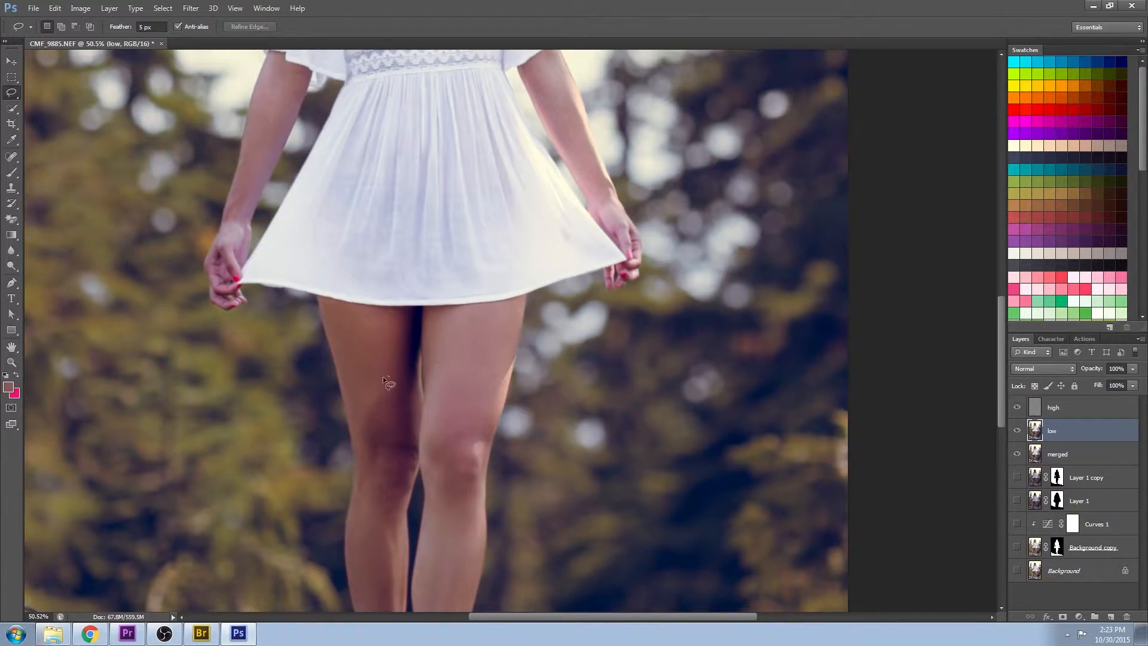
Lasso uneven skin areas on both arms and blur them with the same filter.
{"action": "left_click_drag", "start_coordinate": [269, 107], "coordinate": [290, 359]}
{"action": "left_click_drag", "start_coordinate": [283, 349], "coordinate": [264, 410]}
{"action": "mouse_move", "coordinate": [311, 362]}
{"action": "left_mouse_down"}
{"action": "mouse_move", "coordinate": [255, 440]}
{"action": "mouse_move", "coordinate": [283, 353]}
{"action": "mouse_move", "coordinate": [271, 493]}
{"action": "left_mouse_up"}
{"action": "mouse_move", "coordinate": [583, 367]}
{"action": "left_mouse_down"}
{"action": "mouse_move", "coordinate": [599, 410]}
{"action": "mouse_move", "coordinate": [585, 331]}
{"action": "mouse_move", "coordinate": [572, 344]}
{"action": "left_mouse_up"}
{"action": "left_click_drag", "start_coordinate": [589, 356], "coordinate": [629, 457]}
{"action": "left_click_drag", "start_coordinate": [634, 463], "coordinate": [635, 467]}
{"action": "left_click_drag", "start_coordinate": [593, 276], "coordinate": [605, 484]}
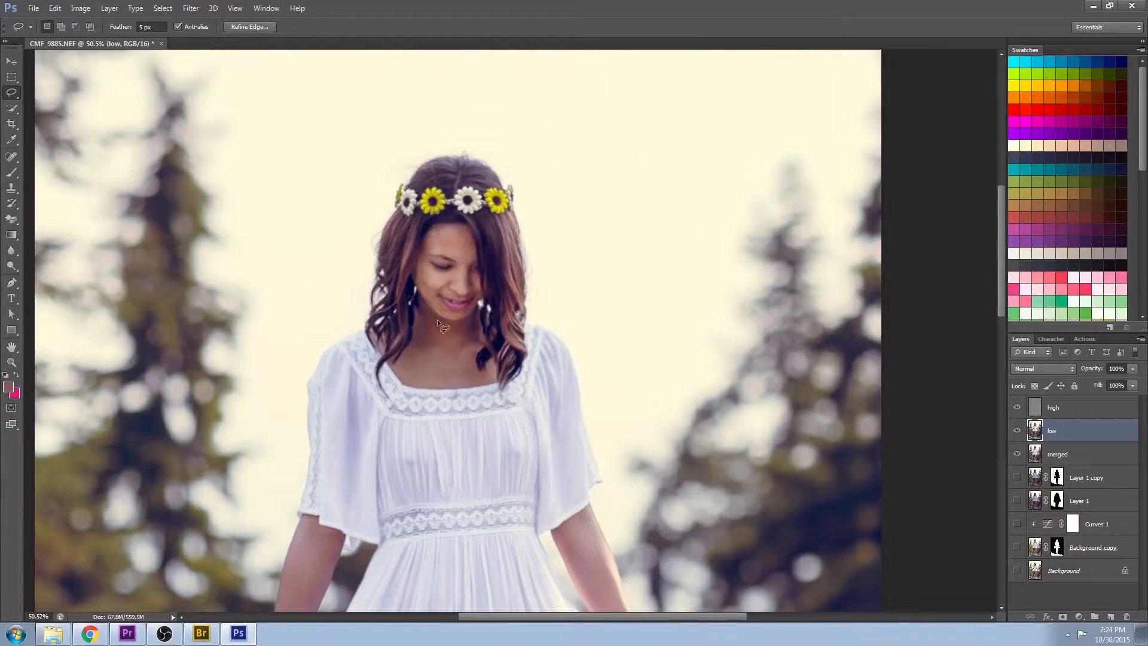
Lasso the skin of the neck and chest and soften it with the same blur.
{"action": "mouse_move", "coordinate": [432, 346]}
{"action": "left_mouse_down"}
{"action": "mouse_move", "coordinate": [473, 354]}
{"action": "mouse_move", "coordinate": [433, 369]}
{"action": "mouse_move", "coordinate": [421, 359]}
{"action": "left_mouse_up"}
{"action": "key", "text": "ctrl+d"}
{"action": "key", "text": "ctrl+d"}
Lasso uneven areas on the forehead and nose in close-up and blur them.
{"action": "key", "text": "z"}
{"action": "left_click", "coordinate": [498, 266]}
{"action": "left_click_drag", "start_coordinate": [529, 323], "coordinate": [637, 328]}
{"action": "key", "text": "l"}
{"action": "left_click_drag", "start_coordinate": [382, 153], "coordinate": [377, 197]}
{"action": "left_click_drag", "start_coordinate": [376, 316], "coordinate": [385, 251]}
{"action": "key", "text": "ctrl+d"}
Lasso patches on the cheek, forehead, jaw and chin and soften each with the Gaussian Blur.
{"action": "left_click_drag", "start_coordinate": [280, 327], "coordinate": [257, 291]}
{"action": "key", "text": "ctrl+d"}
{"action": "left_click_drag", "start_coordinate": [269, 147], "coordinate": [326, 143]}
{"action": "key", "text": "ctrl+d"}
{"action": "mouse_move", "coordinate": [252, 369]}
{"action": "left_mouse_down"}
{"action": "mouse_move", "coordinate": [260, 404]}
{"action": "mouse_move", "coordinate": [273, 399]}
{"action": "left_mouse_up"}
{"action": "key", "text": "ctrl+d"}
{"action": "mouse_move", "coordinate": [338, 436]}
{"action": "left_mouse_down"}
{"action": "mouse_move", "coordinate": [391, 461]}
{"action": "mouse_move", "coordinate": [382, 436]}
{"action": "left_mouse_up"}
{"action": "key", "text": "ctrl+d"}
Brush a skin tone sampled from the cheek over uneven areas of the face with a brush size of 20.
{"action": "left_click", "coordinate": [11, 172]}
{"action": "key", "text": "bracketleft"}
{"action": "key", "text": "bracketleft"}
{"action": "key", "text": "bracketleft"}
{"action": "key", "text": "bracketleft"}
{"action": "key", "text": "bracketleft"}
{"action": "left_click", "coordinate": [272, 381], "text": "alt"}
{"action": "key", "text": "bracketright"}
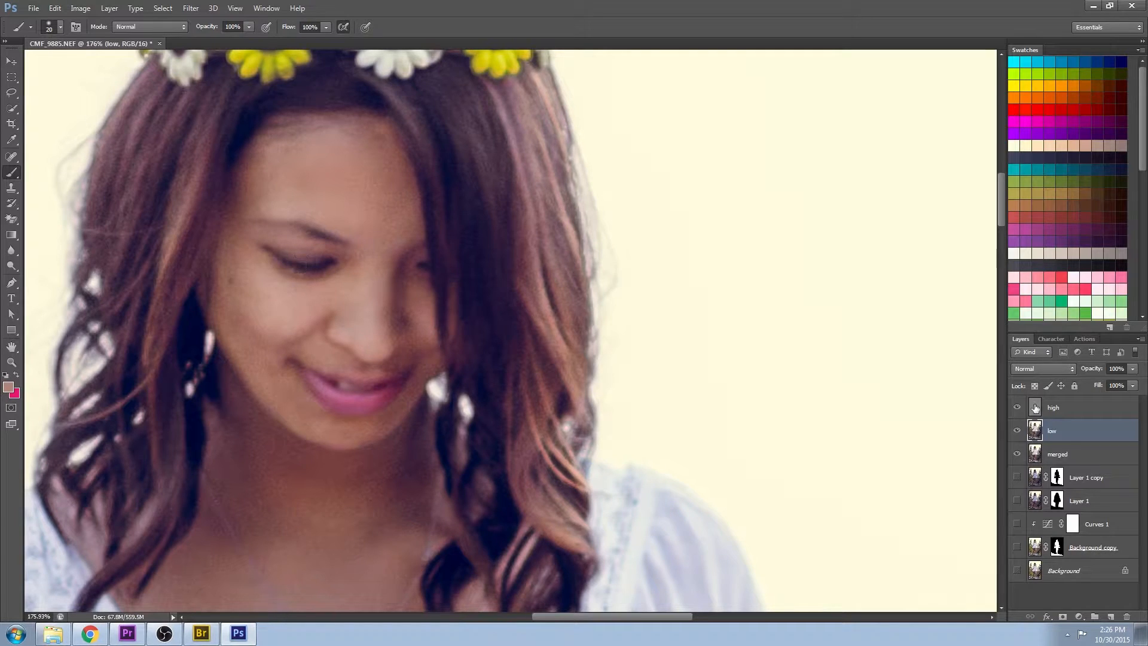
Hide the low layer and heal small blemishes on the face and neck on the high layer with the Spot Healing Brush.
{"action": "left_click", "coordinate": [1037, 407]}
{"action": "left_click", "coordinate": [1017, 430]}
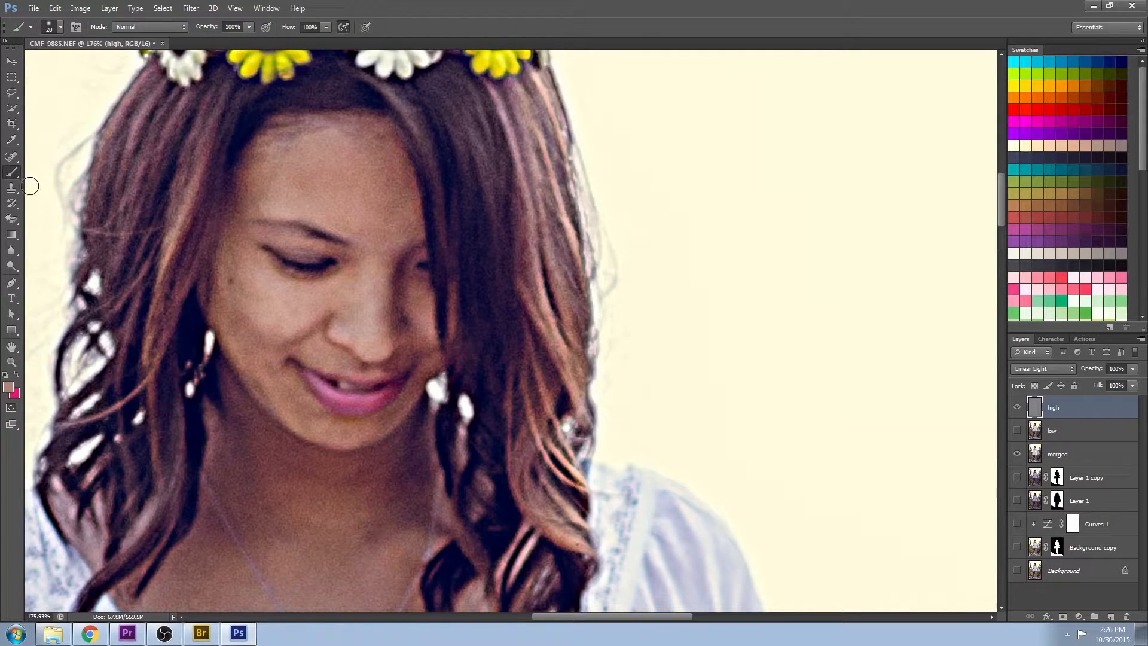
{"action": "key", "text": "j"}
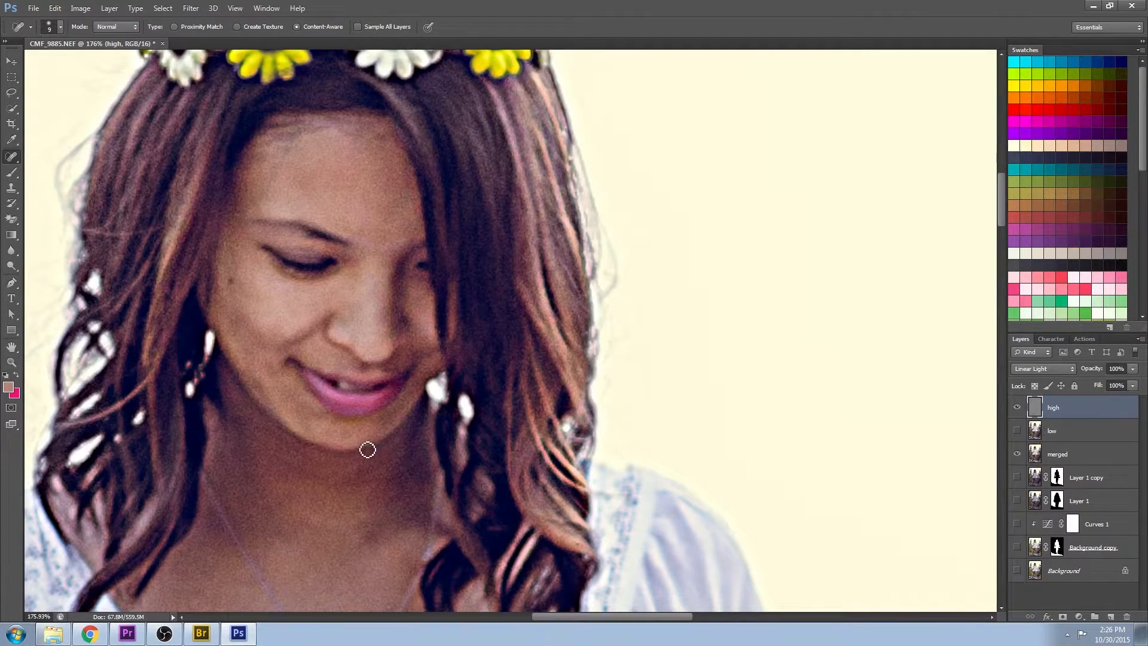
{"action": "key", "text": "space"}
{"action": "left_click_drag", "start_coordinate": [403, 428], "coordinate": [428, 264]}
{"action": "left_click_drag", "start_coordinate": [233, 303], "coordinate": [289, 374]}
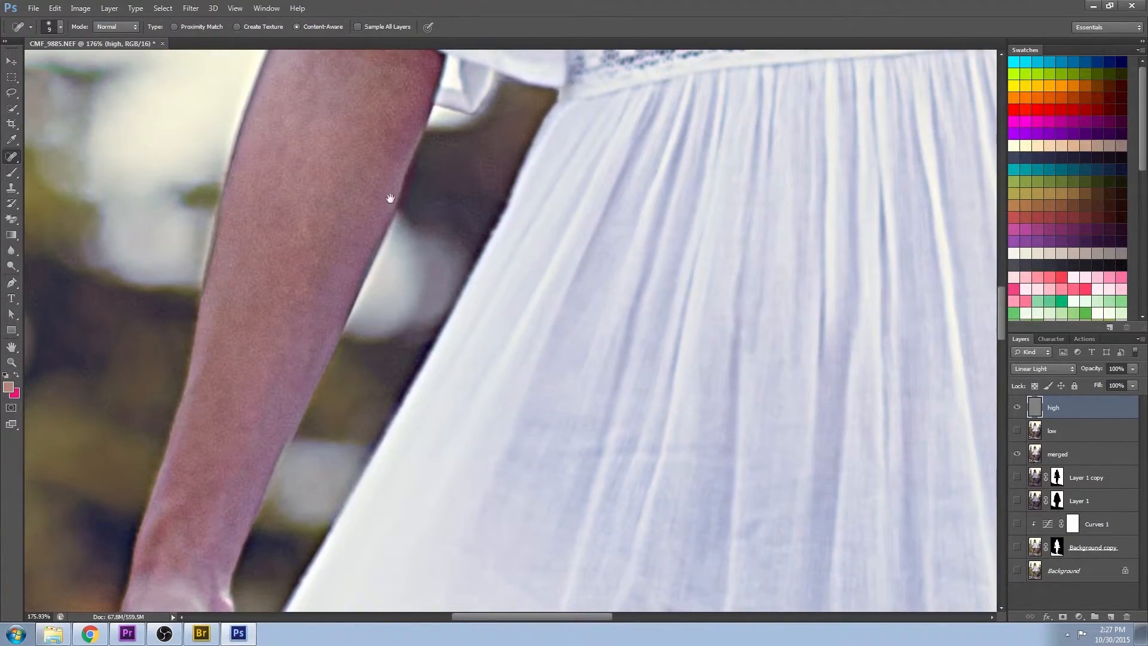
Heal small texture flaws on the arm and thighs on the high layer with the Spot Healing Brush.
{"action": "left_click_drag", "start_coordinate": [281, 137], "coordinate": [233, 287]}
{"action": "left_click_drag", "start_coordinate": [297, 520], "coordinate": [392, 230]}
{"action": "left_click_drag", "start_coordinate": [286, 473], "coordinate": [286, 359]}
{"action": "left_click_drag", "start_coordinate": [389, 487], "coordinate": [137, 72]}
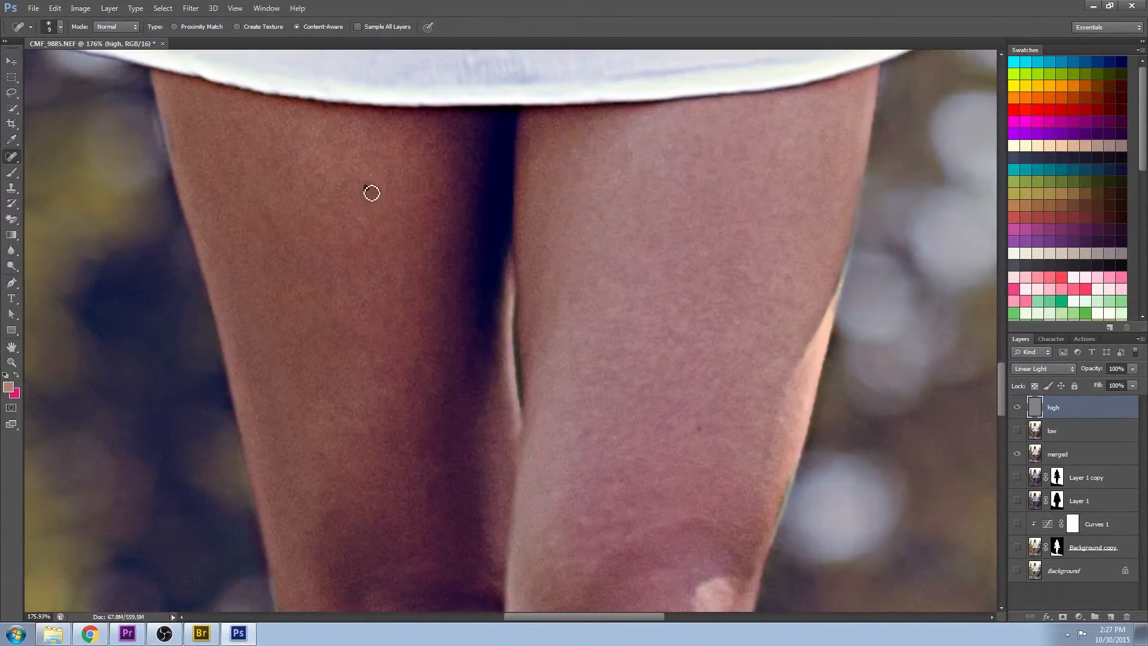
{"action": "left_click_drag", "start_coordinate": [455, 538], "coordinate": [423, 350]}
{"action": "left_click_drag", "start_coordinate": [383, 478], "coordinate": [356, 328]}
{"action": "left_click_drag", "start_coordinate": [371, 418], "coordinate": [359, 307]}
{"action": "left_click_drag", "start_coordinate": [443, 598], "coordinate": [434, 472]}
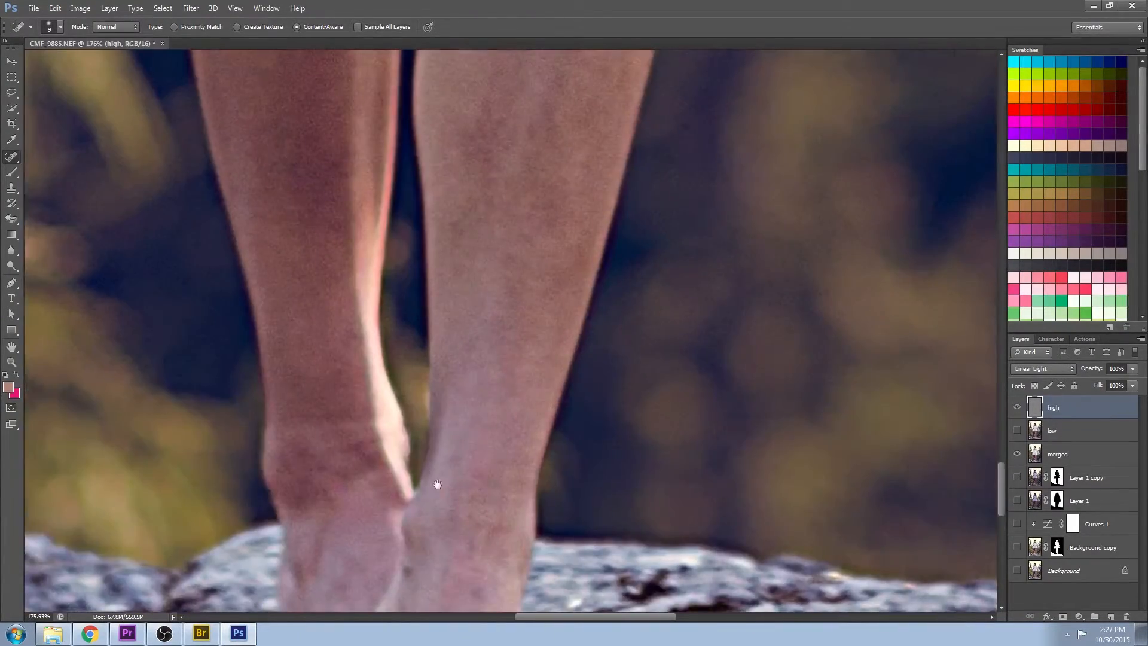
Heal small texture flaws from the ankles up the lower legs to the knee on the high layer.
{"action": "left_click_drag", "start_coordinate": [446, 574], "coordinate": [449, 423]}
{"action": "left_click_drag", "start_coordinate": [427, 321], "coordinate": [308, 499]}
{"action": "left_click_drag", "start_coordinate": [358, 383], "coordinate": [393, 536]}
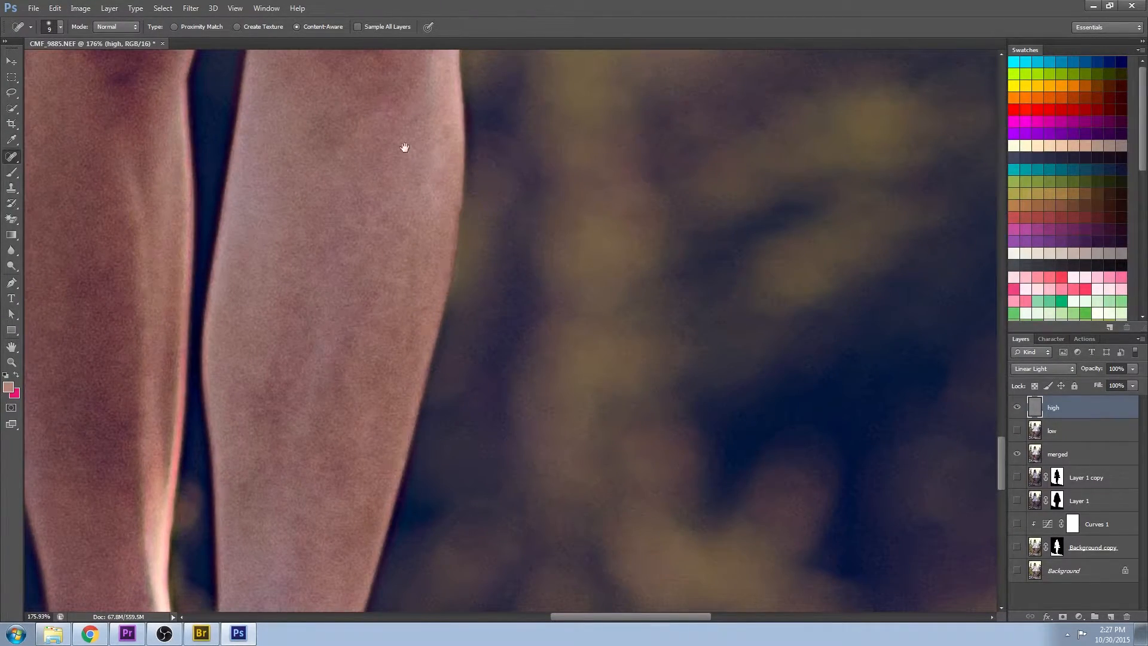
{"action": "left_click_drag", "start_coordinate": [364, 230], "coordinate": [328, 397]}
{"action": "left_click_drag", "start_coordinate": [389, 327], "coordinate": [354, 392]}
{"action": "left_click_drag", "start_coordinate": [252, 289], "coordinate": [252, 403]}
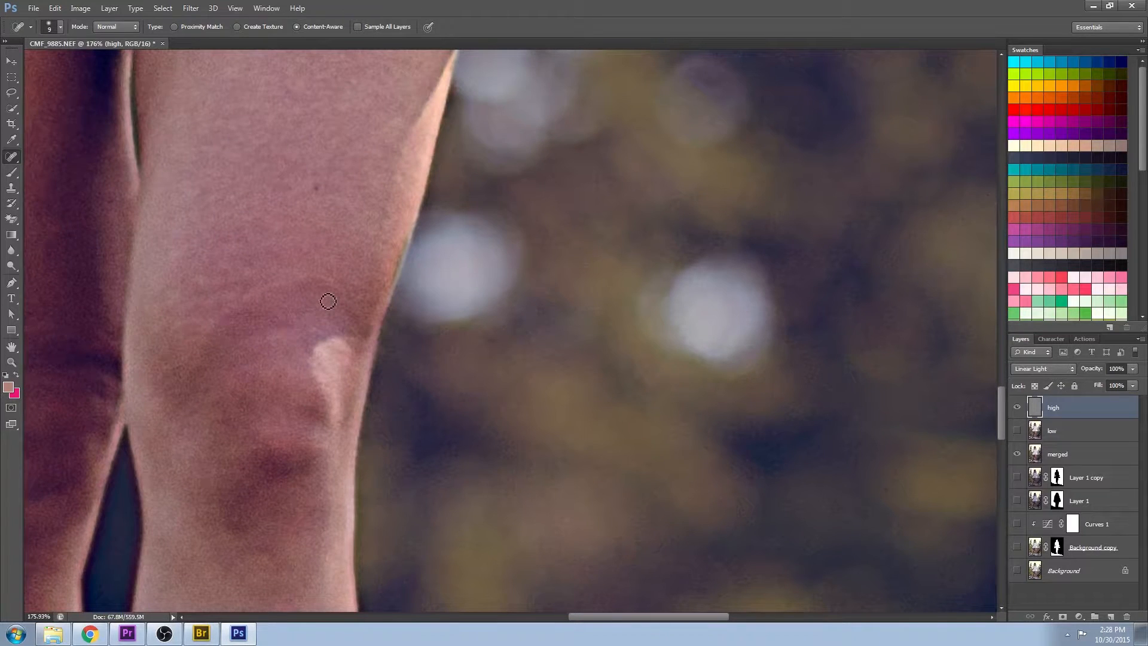
{"action": "left_click_drag", "start_coordinate": [374, 212], "coordinate": [402, 408]}
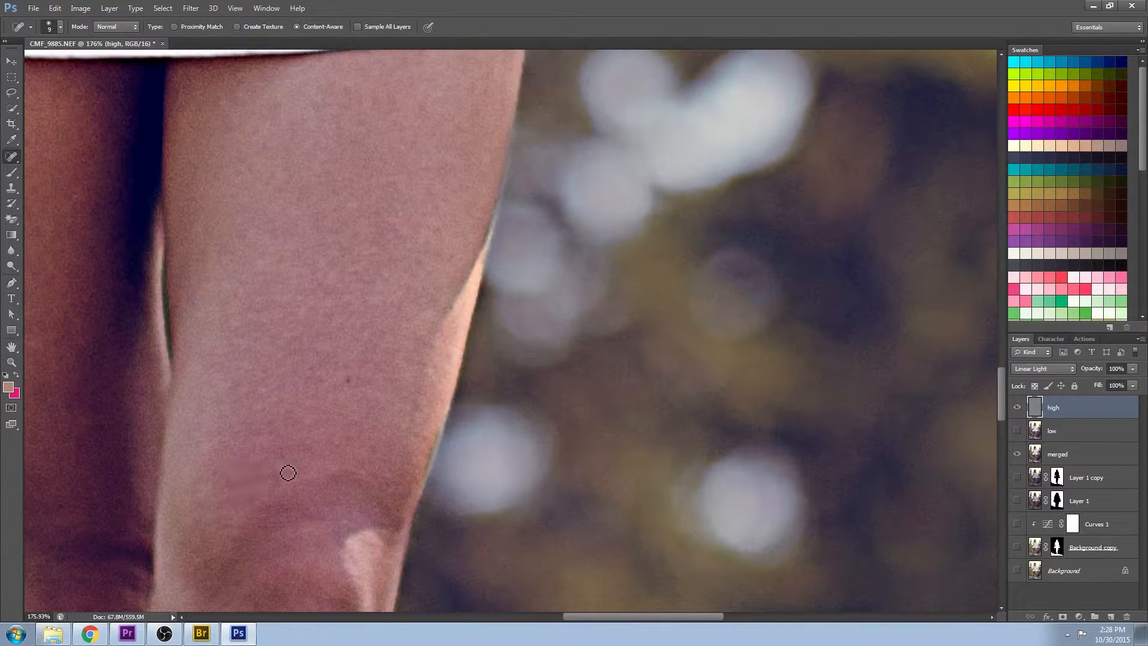
{"action": "scroll", "coordinate": [205, 410], "scroll_direction": "up", "scroll_amount": 3}
{"action": "scroll", "coordinate": [386, 490], "scroll_direction": "down", "scroll_amount": 4}
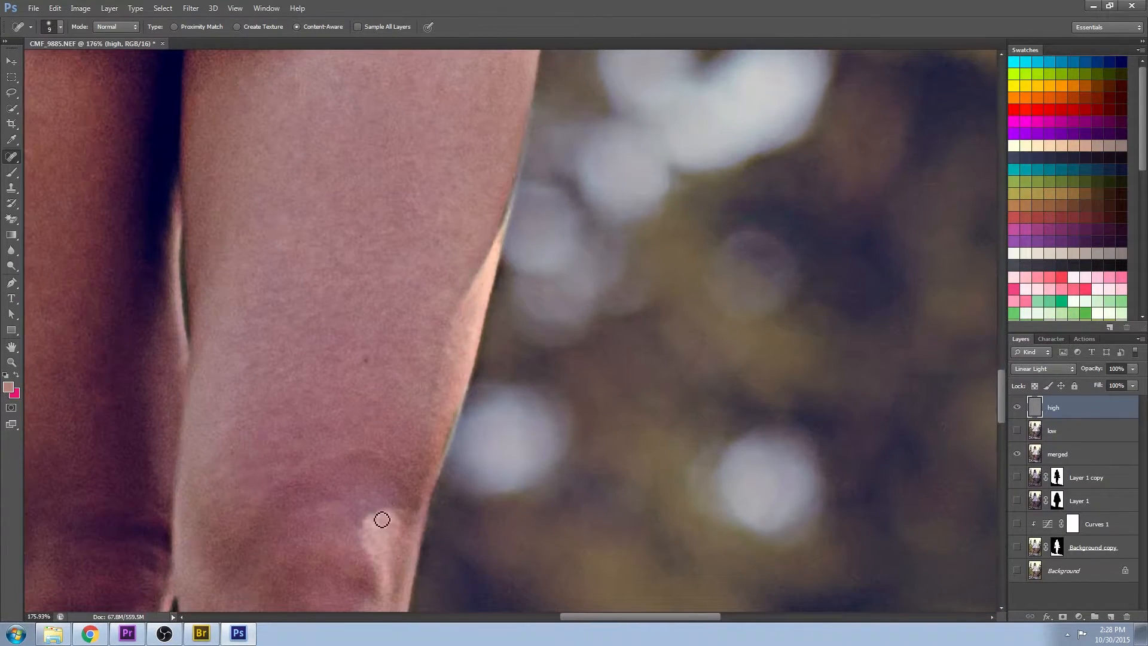
Show the low layer again and check the retouched skin on the whole figure and around the dress.
{"action": "left_click", "coordinate": [1017, 431]}
{"action": "key", "text": "z"}
{"action": "key", "text": "ctrl+0"}
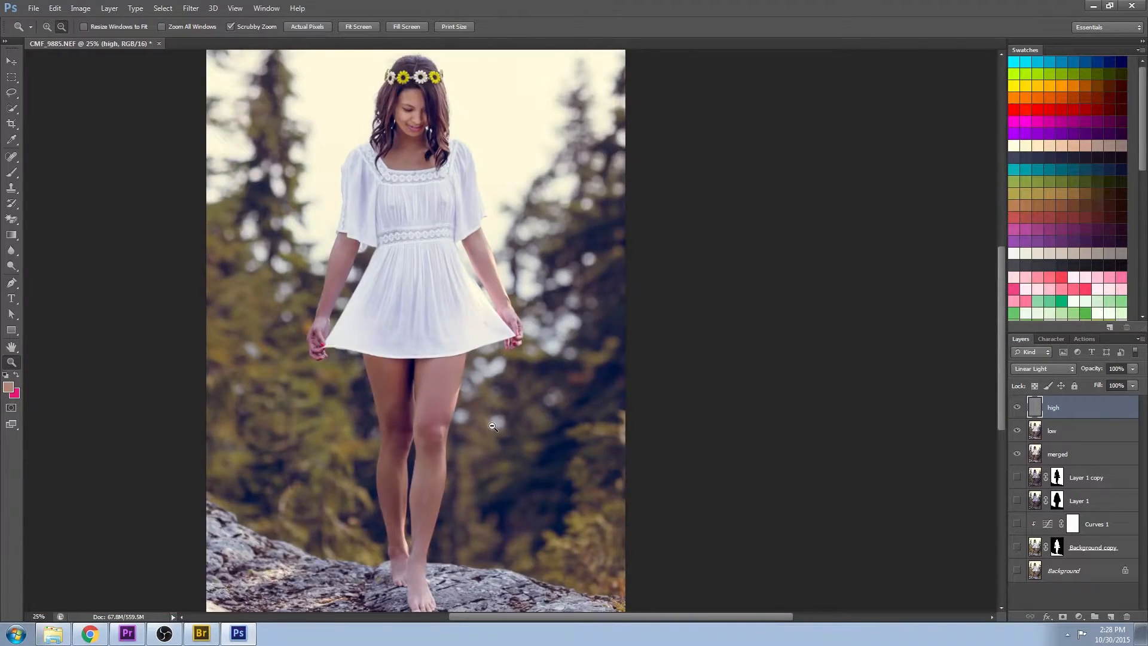
{"action": "left_click", "coordinate": [492, 426], "text": "alt"}
{"action": "left_click_drag", "start_coordinate": [508, 323], "coordinate": [541, 324]}
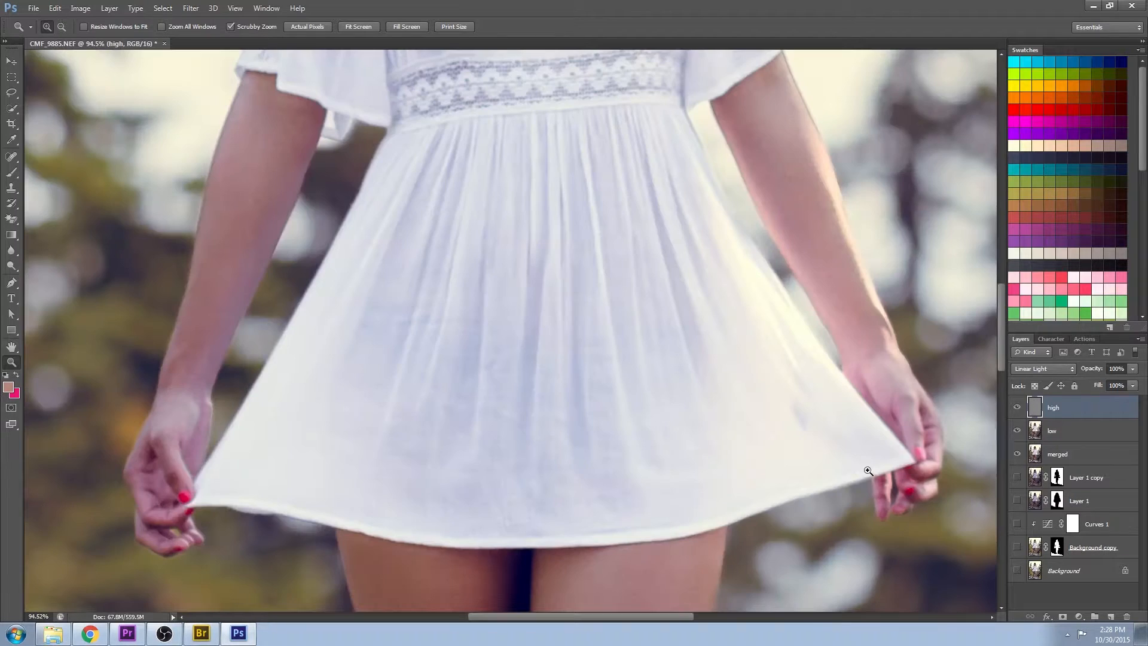
Hide the high layer and, on the low layer, lasso the uneven skin along the jaw and soften it.
{"action": "left_click", "coordinate": [1016, 407]}
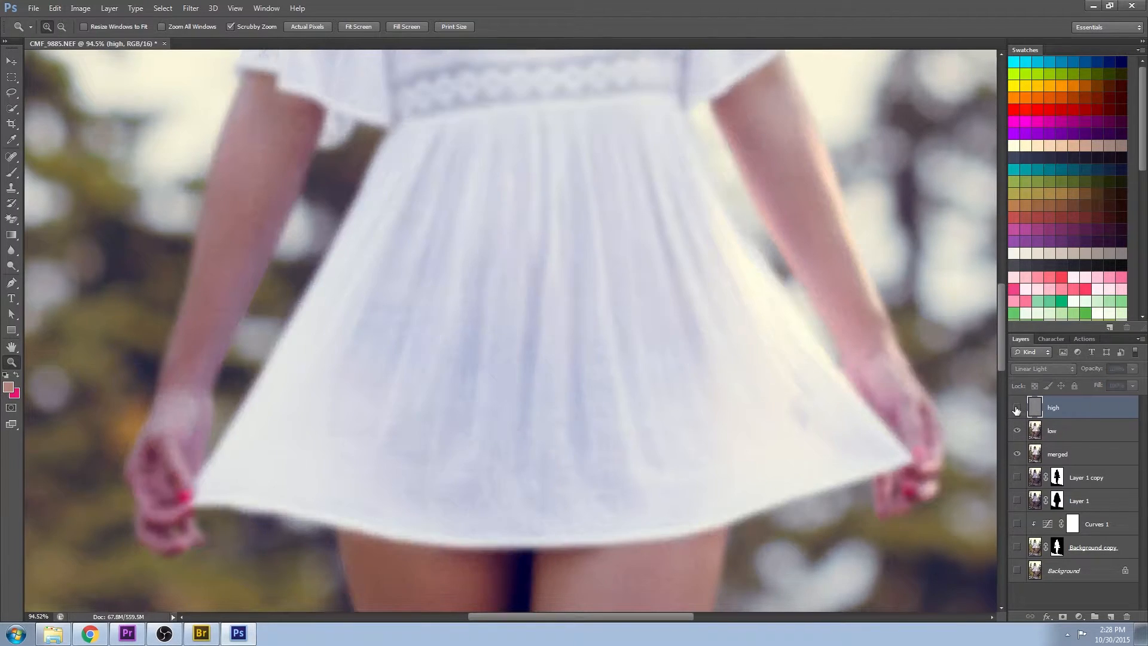
{"action": "left_click", "coordinate": [1035, 440]}
{"action": "left_click_drag", "start_coordinate": [668, 226], "coordinate": [671, 384]}
{"action": "mouse_move", "coordinate": [652, 90]}
{"action": "left_mouse_down"}
{"action": "mouse_move", "coordinate": [658, 371]}
{"action": "mouse_move", "coordinate": [747, 508]}
{"action": "mouse_move", "coordinate": [732, 559]}
{"action": "left_mouse_up"}
{"action": "left_click_drag", "start_coordinate": [454, 295], "coordinate": [538, 295]}
{"action": "key", "text": "l"}
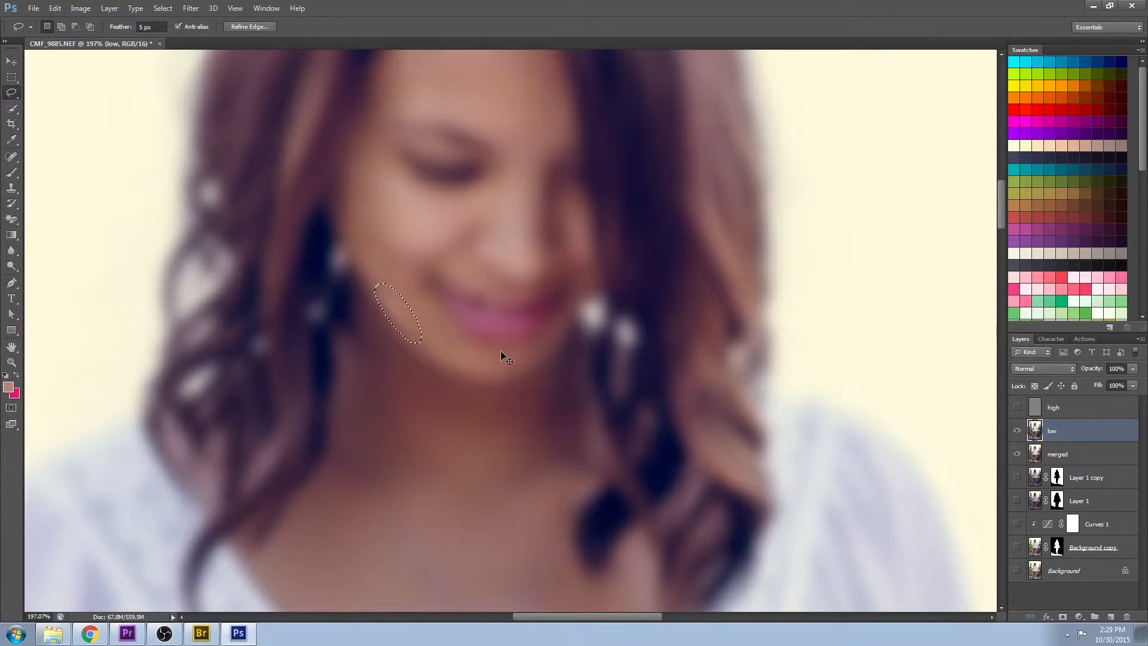
{"action": "key", "text": "z"}
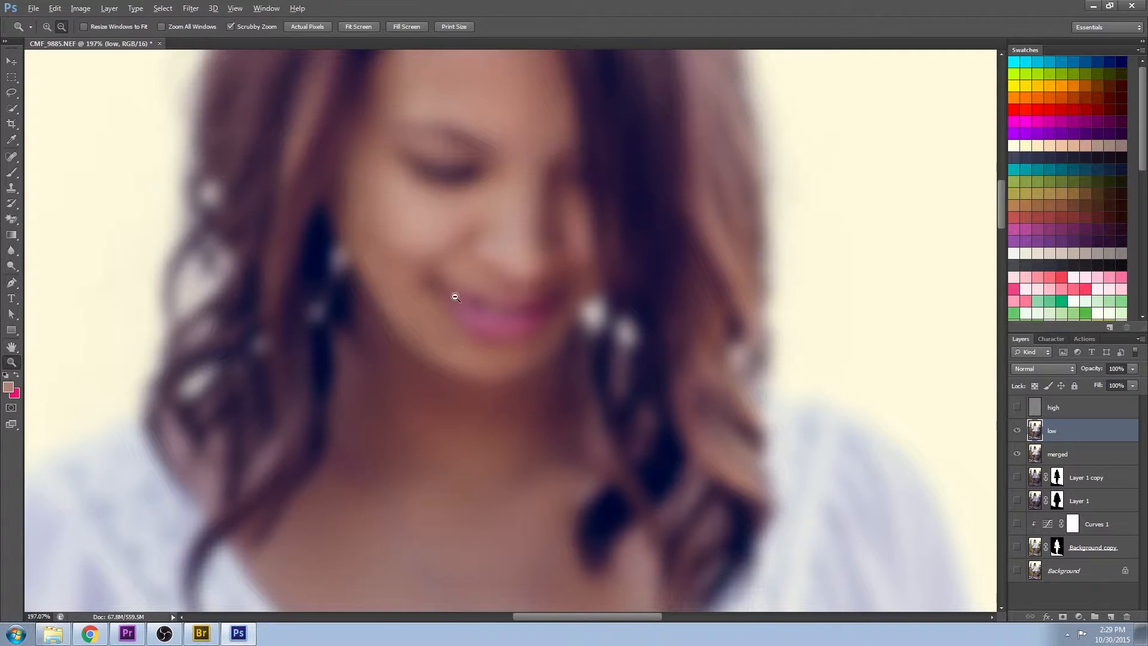
Sample a foliage tone beside the figure and paint over distracting spots in the trees on the low layer at brush size 90.
{"action": "key", "text": "ctrl+minus"}
{"action": "key", "text": "ctrl+minus"}
{"action": "key", "text": "ctrl+minus"}
{"action": "left_click_drag", "start_coordinate": [648, 462], "coordinate": [803, 169]}
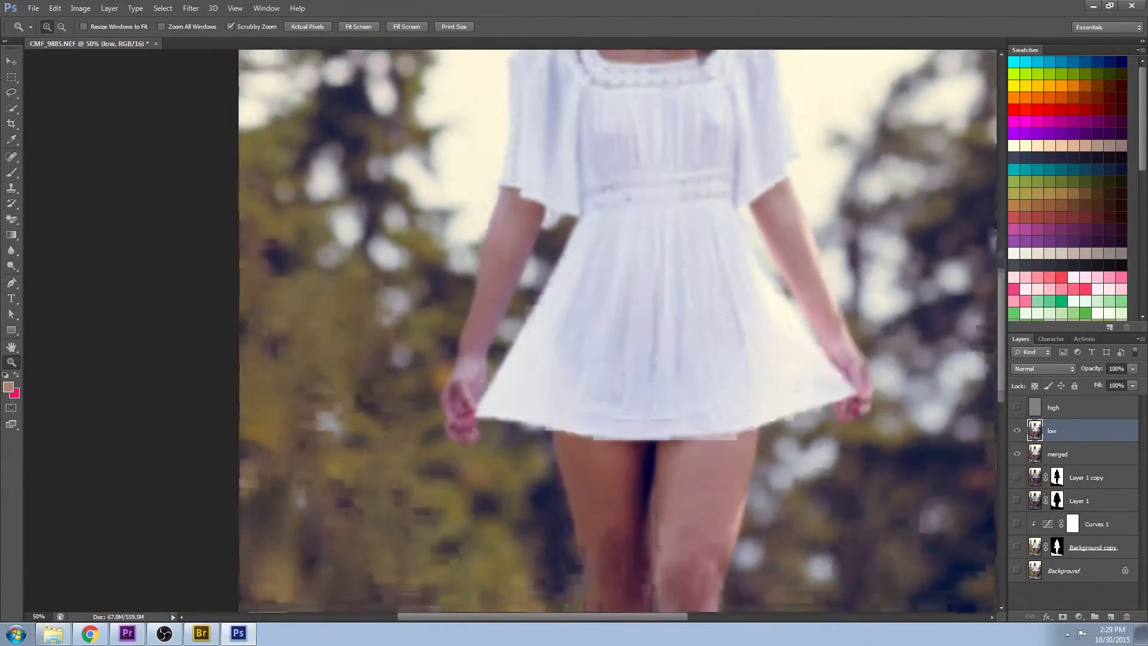
{"action": "key", "text": "b"}
{"action": "left_click", "coordinate": [350, 439], "text": "alt"}
{"action": "key", "text": "bracketright"}
{"action": "key", "text": "bracketright"}
{"action": "key", "text": "bracketright"}
{"action": "key", "text": "bracketright"}
{"action": "key", "text": "bracketright"}
{"action": "key", "text": "bracketright"}
{"action": "key", "text": "bracketright"}
{"action": "key", "text": "bracketright"}
{"action": "key", "text": "bracketright"}
{"action": "key", "text": "bracketright"}
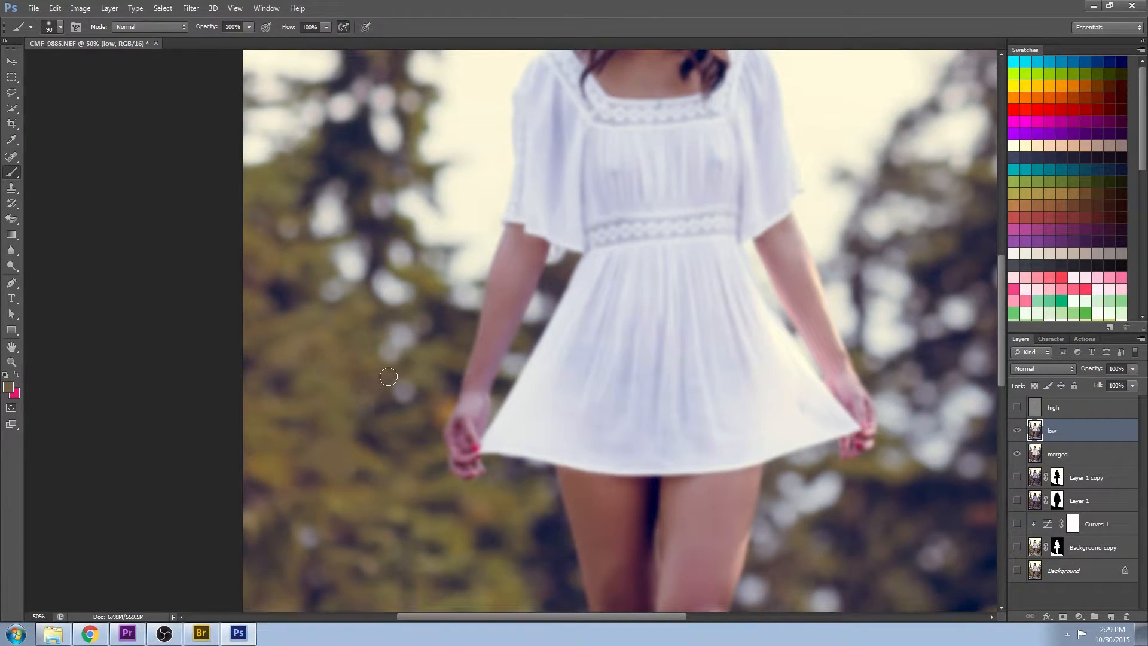
Sample another foliage tone to paint over background spots, toggling the high layer's visibility to compare the result.
{"action": "left_click", "coordinate": [1017, 407]}
{"action": "left_click", "coordinate": [1017, 407]}
{"action": "left_click", "coordinate": [320, 529], "text": "alt"}
{"action": "left_click", "coordinate": [1017, 409]}
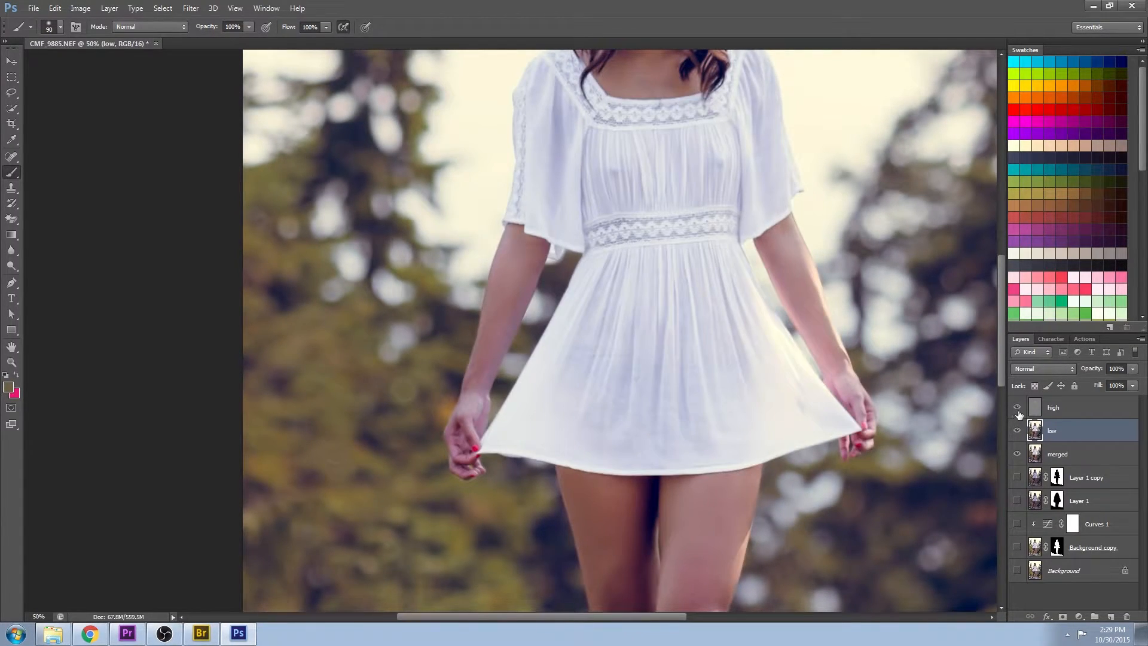
{"action": "left_click", "coordinate": [1017, 407]}
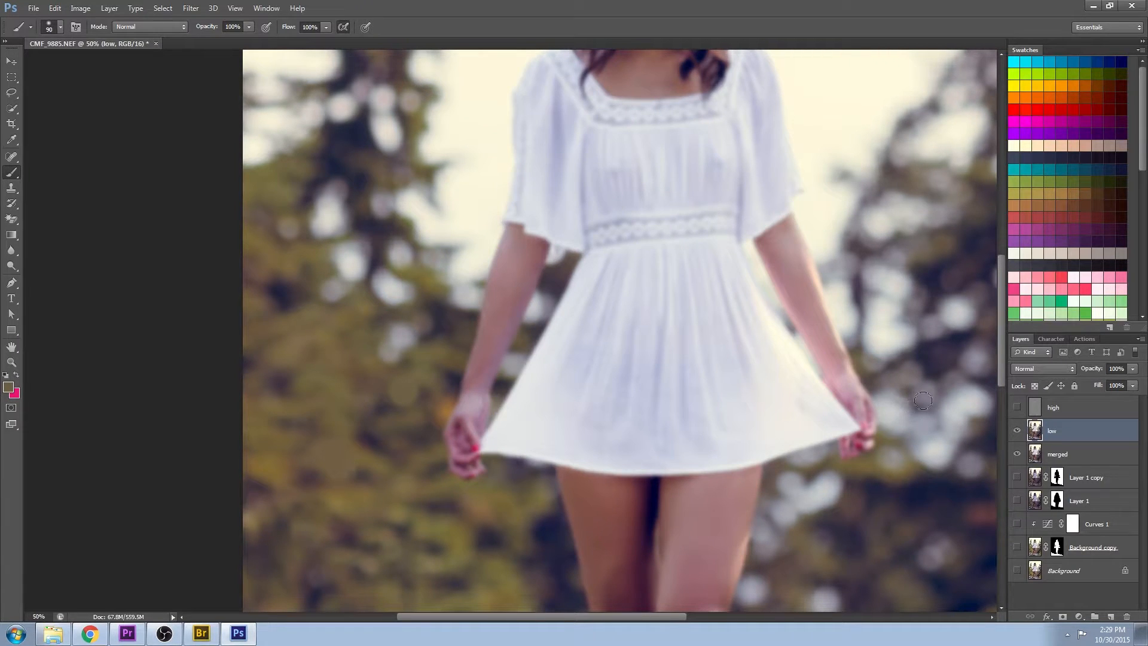
{"action": "left_click_drag", "start_coordinate": [797, 469], "coordinate": [726, 364]}
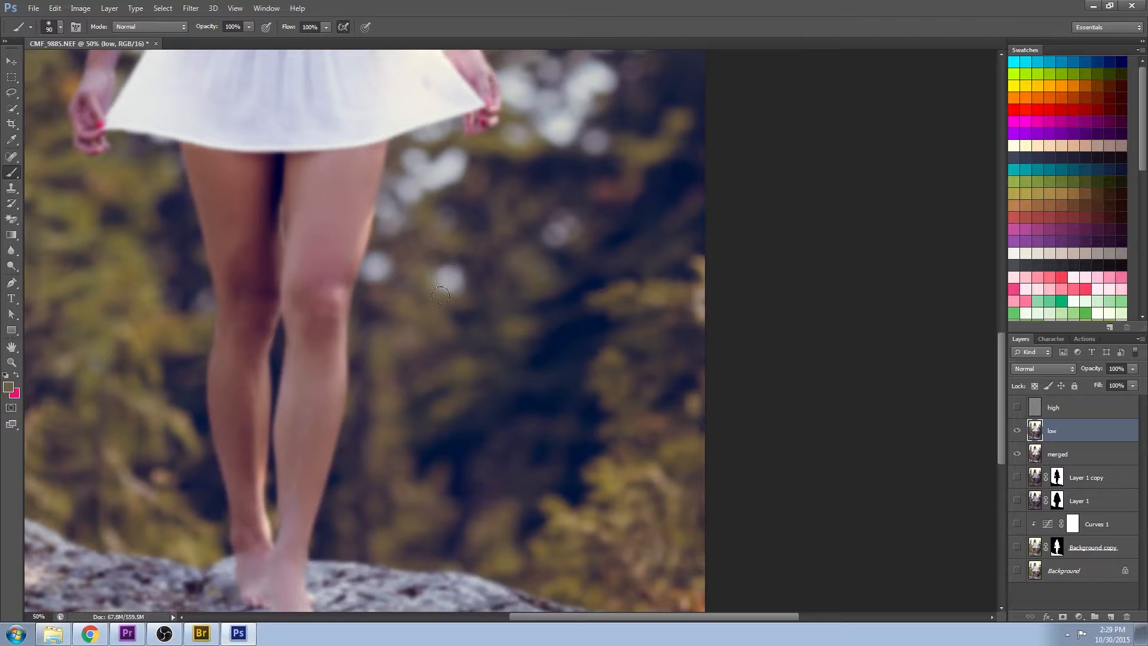
Patch the bright light spot in the background beside the knee using darker foliage, and clear the selection.
{"action": "left_click", "coordinate": [12, 156]}
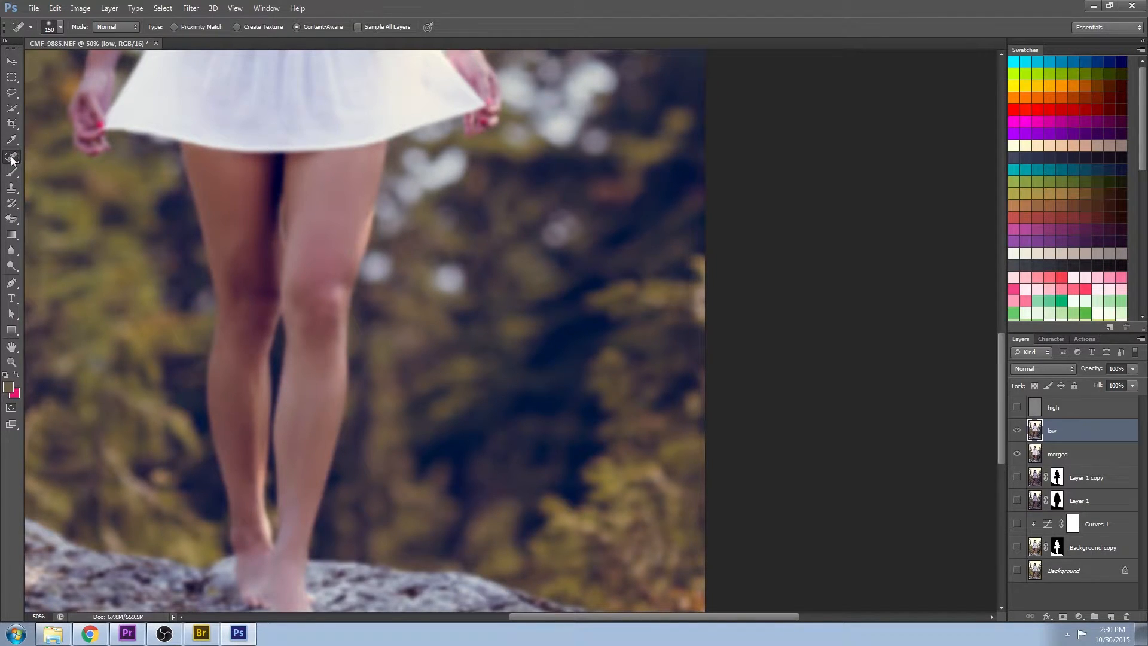
{"action": "right_click", "coordinate": [12, 158]}
{"action": "left_click", "coordinate": [57, 177]}
{"action": "left_click_drag", "start_coordinate": [464, 266], "coordinate": [450, 268]}
{"action": "mouse_move", "coordinate": [450, 278]}
{"action": "left_mouse_down"}
{"action": "mouse_move", "coordinate": [525, 276]}
{"action": "mouse_move", "coordinate": [623, 127]}
{"action": "left_mouse_up"}
{"action": "key", "text": "ctrl+d"}
{"action": "mouse_move", "coordinate": [181, 285]}
{"action": "left_mouse_down"}
{"action": "mouse_move", "coordinate": [641, 399]}
{"action": "mouse_move", "coordinate": [645, 428]}
{"action": "left_mouse_up"}
{"action": "left_click_drag", "start_coordinate": [380, 455], "coordinate": [377, 453]}
Remove a bright light spot in the trees with the Spot Healing Brush at size 150 and show the high layer again.
{"action": "right_click", "coordinate": [11, 157]}
{"action": "left_click", "coordinate": [66, 160]}
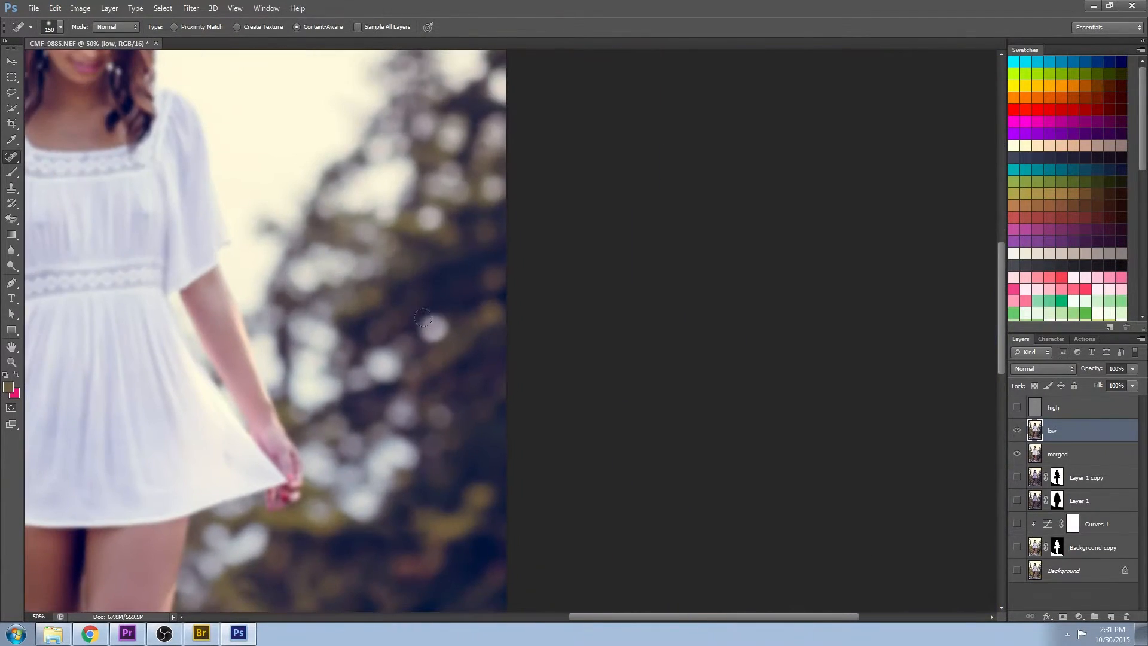
{"action": "left_click", "coordinate": [434, 328]}
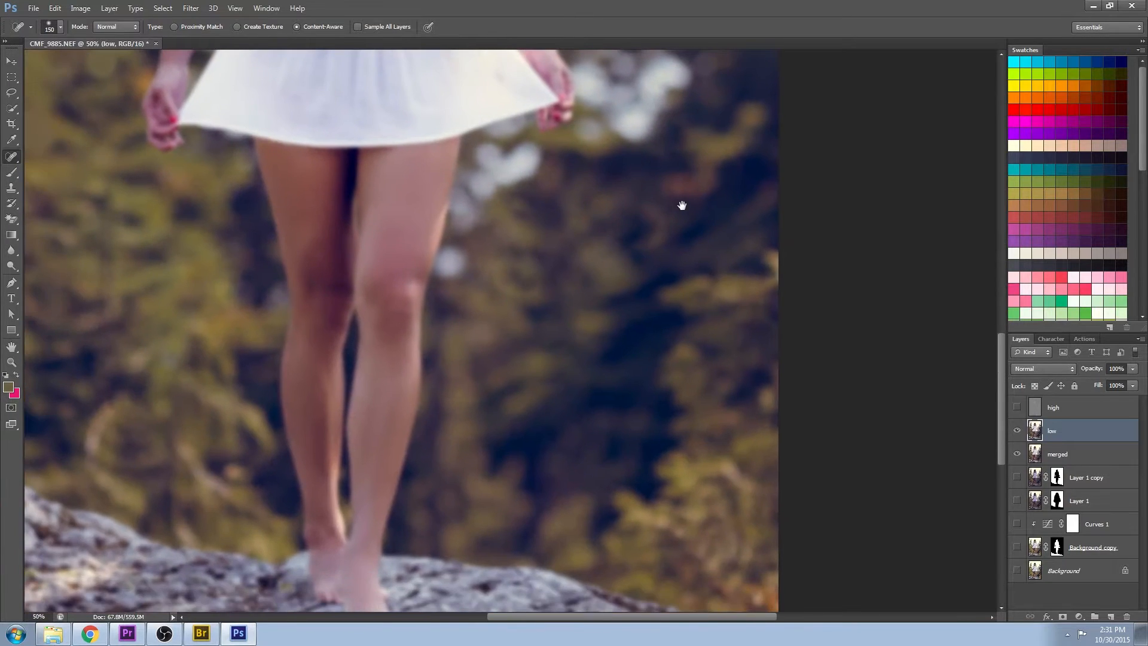
{"action": "key", "text": "z"}
{"action": "key", "text": "ctrl+0"}
{"action": "left_click", "coordinate": [1018, 410]}
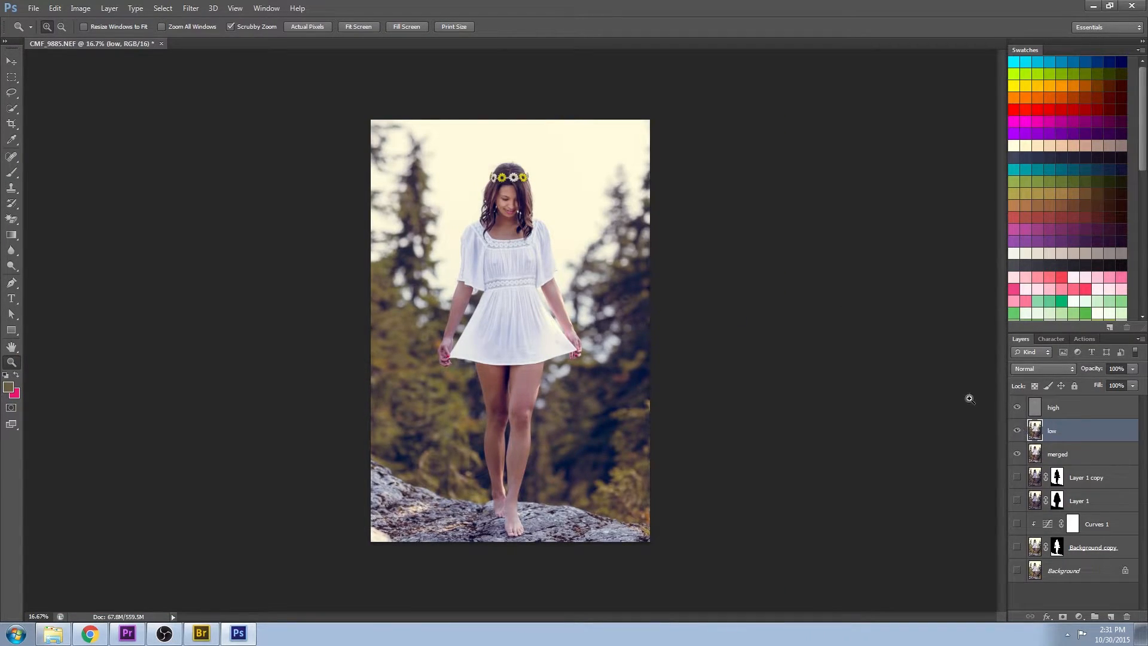
Hide the low layer and heal marks on the white dress on the high layer with the Spot Healing Brush at size 25.
{"action": "key", "text": "ctrl+1"}
{"action": "left_click", "coordinate": [1016, 430]}
{"action": "left_click", "coordinate": [1070, 407]}
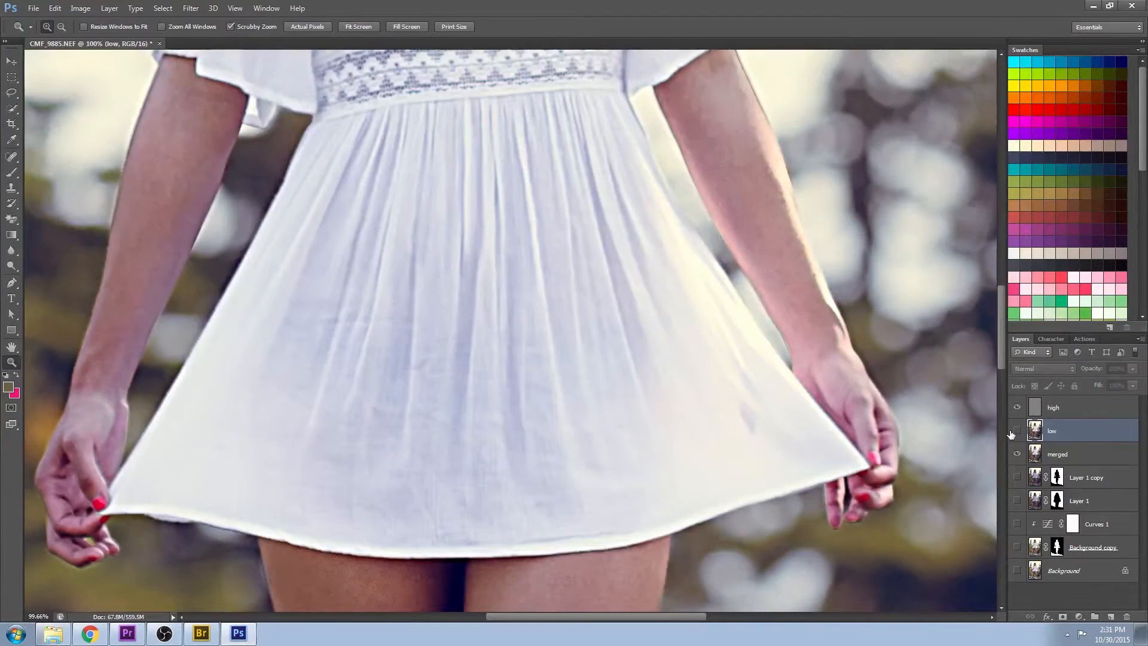
{"action": "key", "text": "j"}
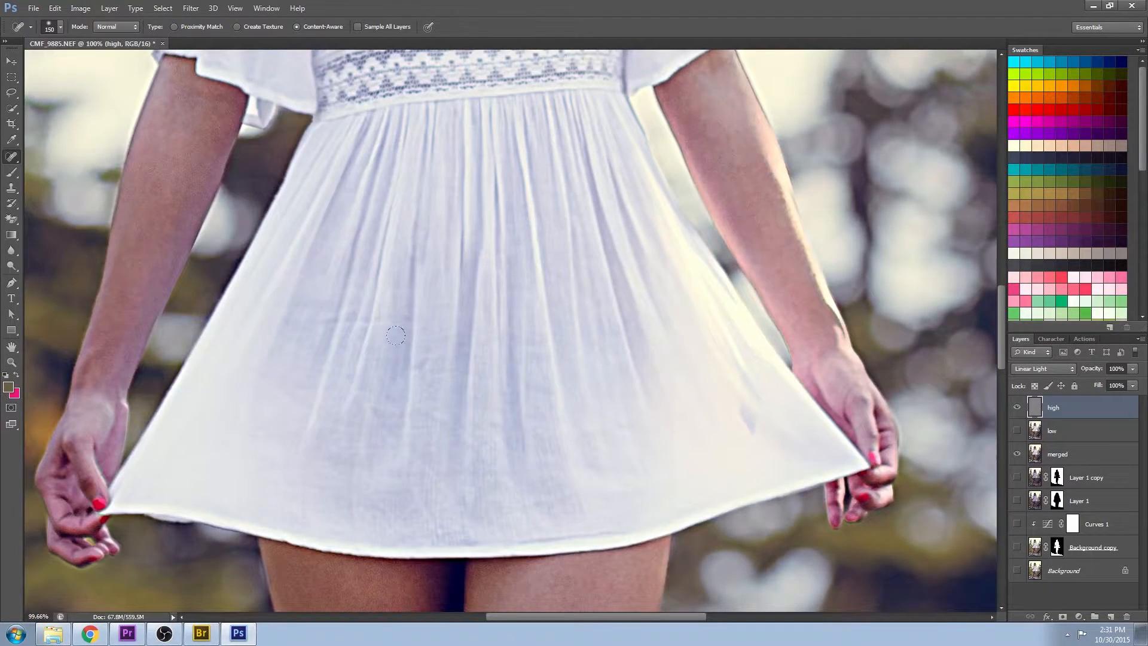
{"action": "key", "text": "bracketleft"}
{"action": "key", "text": "bracketleft"}
{"action": "key", "text": "bracketleft"}
{"action": "scroll", "coordinate": [471, 379], "scroll_direction": "up", "scroll_amount": 10}
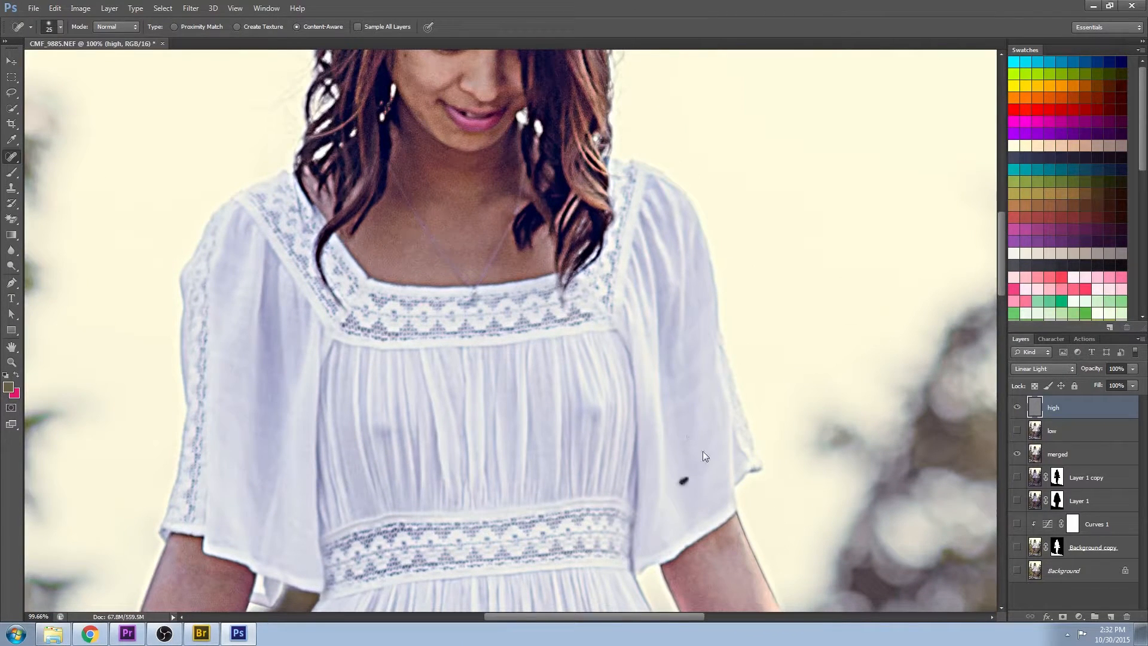
Heal stray hairs above the flower crown on the high layer at brush size 20, with the low layer shown again.
{"action": "scroll", "coordinate": [684, 484], "scroll_direction": "up", "scroll_amount": 3}
{"action": "key", "text": "bracketleft"}
{"action": "scroll", "coordinate": [374, 167], "scroll_direction": "up", "scroll_amount": 5}
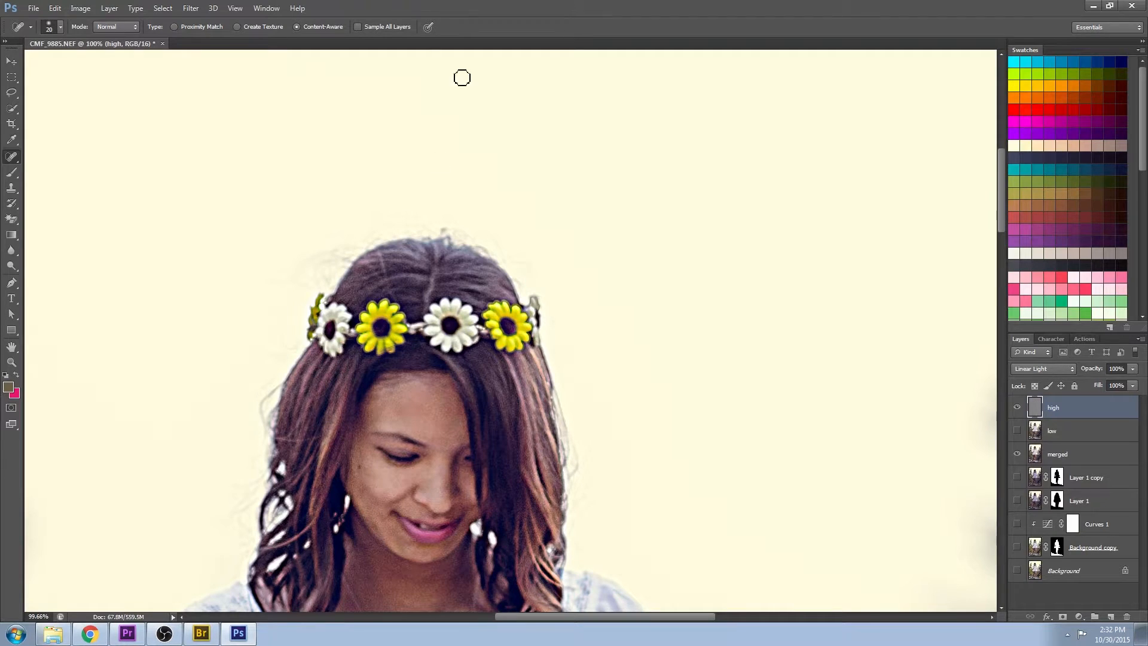
{"action": "key", "text": "b"}
{"action": "key", "text": "j"}
{"action": "key", "text": "alt+["}
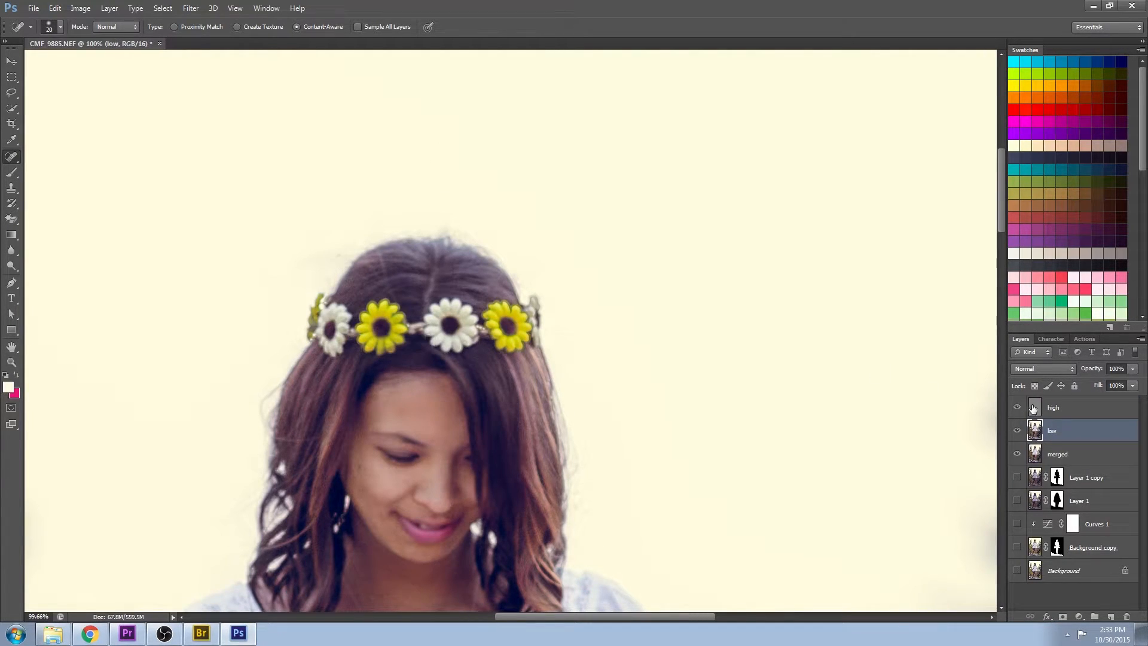
{"action": "left_click", "coordinate": [1033, 408]}
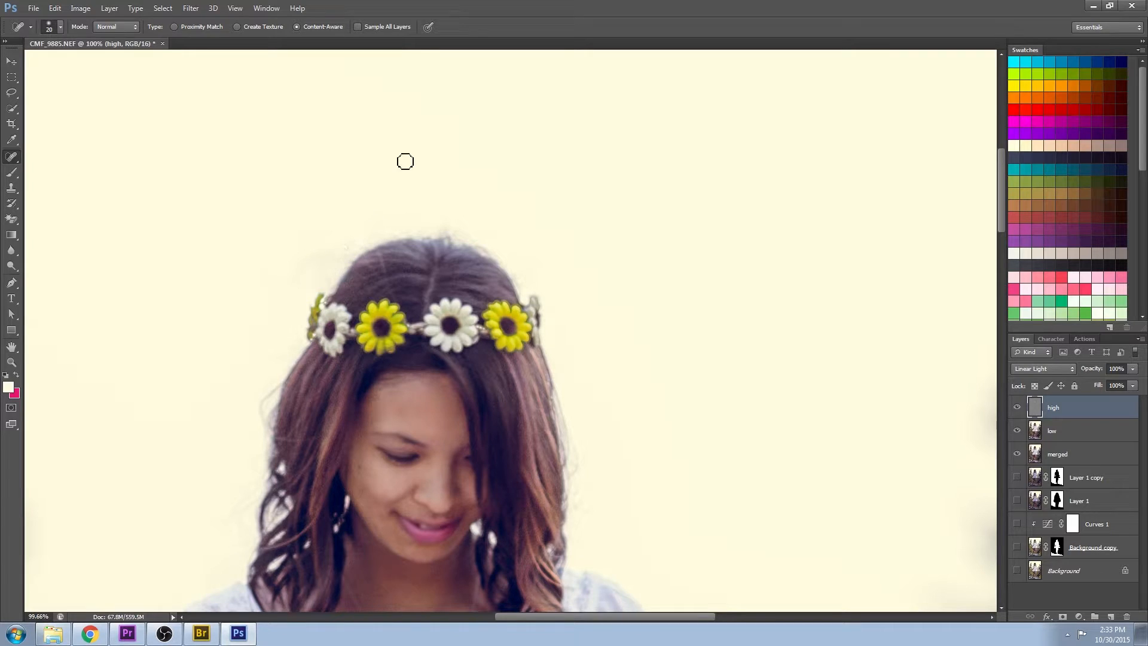
{"action": "left_click", "coordinate": [390, 223]}
Paint sampled cream sky over stray hair around the head on the low layer at brush size 40, and heal remaining strands on the high layer.
{"action": "left_click", "coordinate": [1025, 431]}
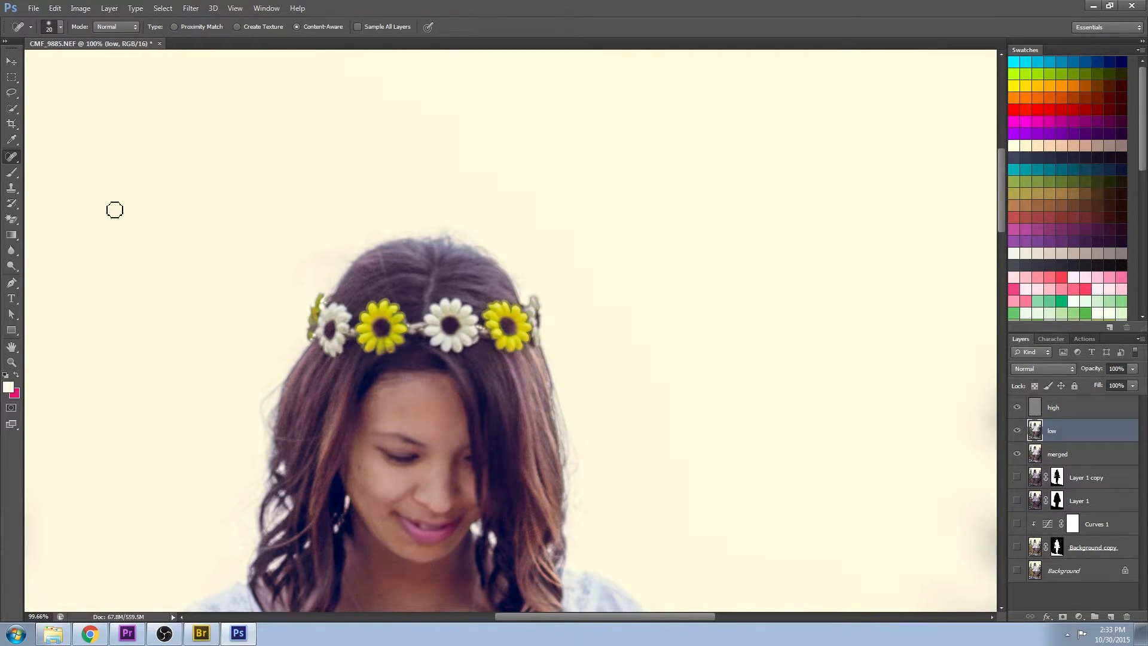
{"action": "key", "text": "b"}
{"action": "left_click", "coordinate": [386, 205], "text": "alt"}
{"action": "key", "text": "bracketright"}
{"action": "key", "text": "bracketright"}
{"action": "key", "text": "bracketright"}
{"action": "key", "text": "bracketright"}
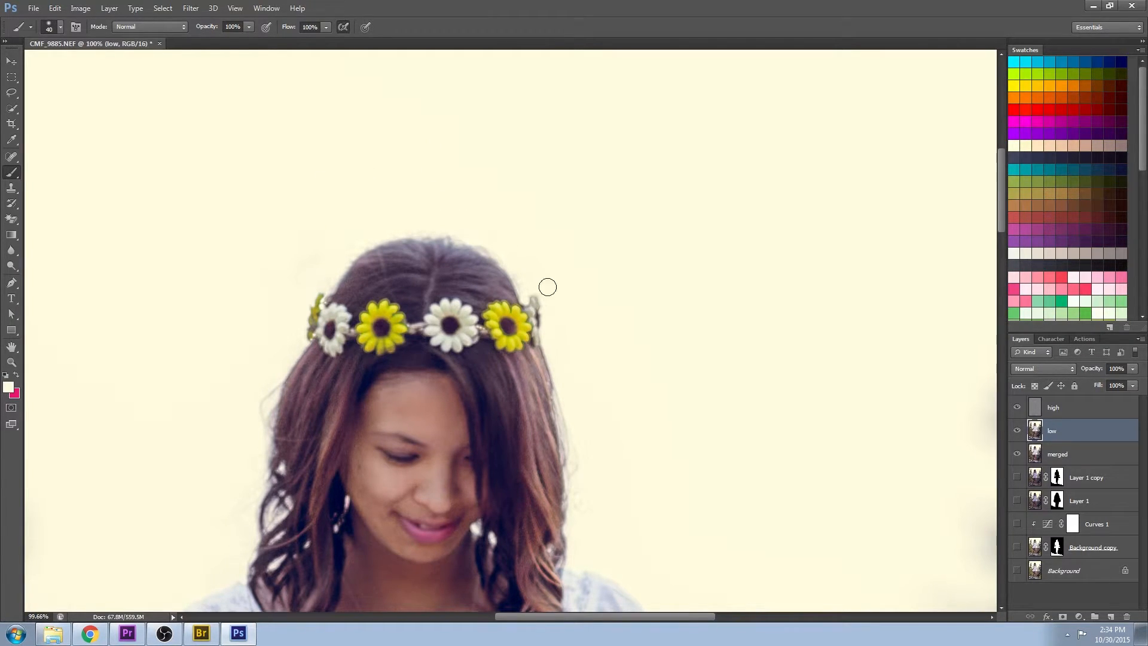
{"action": "key", "text": "alt+bracketright"}
{"action": "key", "text": "j"}
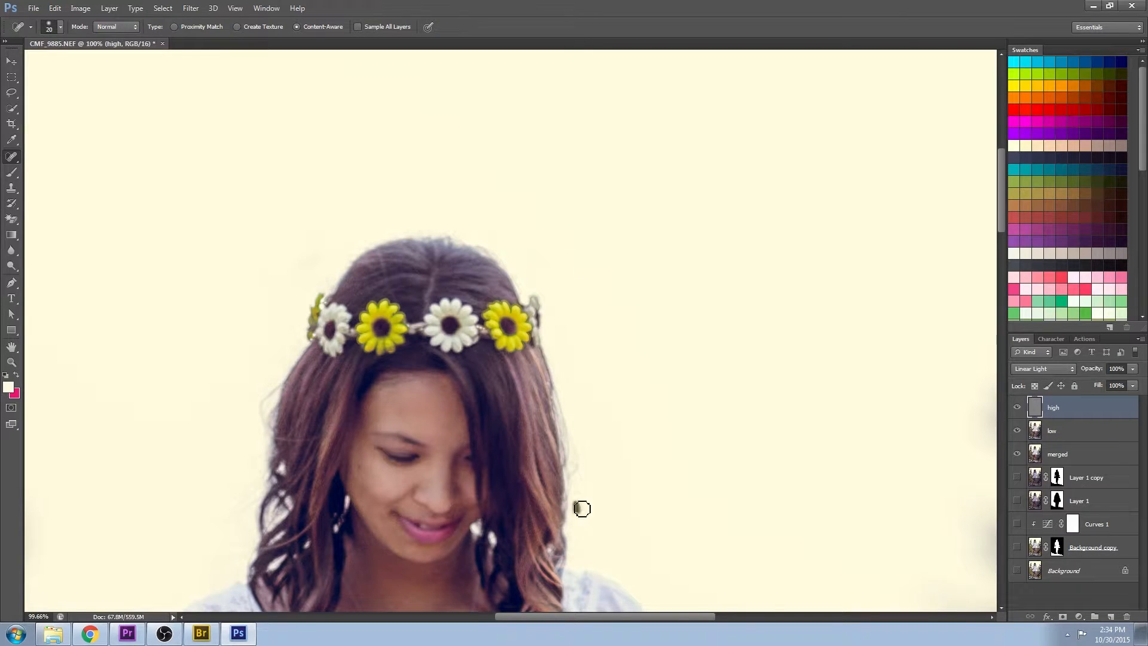
Examine the whole retouched portrait.
{"action": "left_click", "coordinate": [11, 362]}
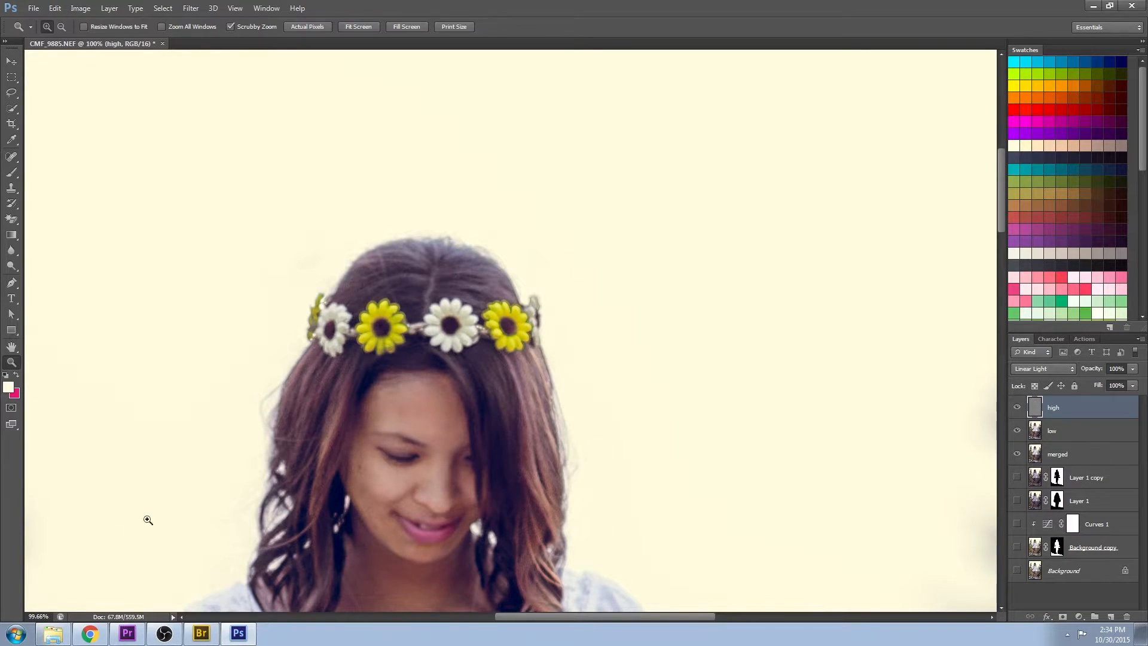
{"action": "key", "text": "ctrl+minus"}
{"action": "key", "text": "ctrl+minus"}
{"action": "key", "text": "ctrl+minus"}
{"action": "key", "text": "ctrl+minus"}
{"action": "key", "text": "ctrl+minus"}
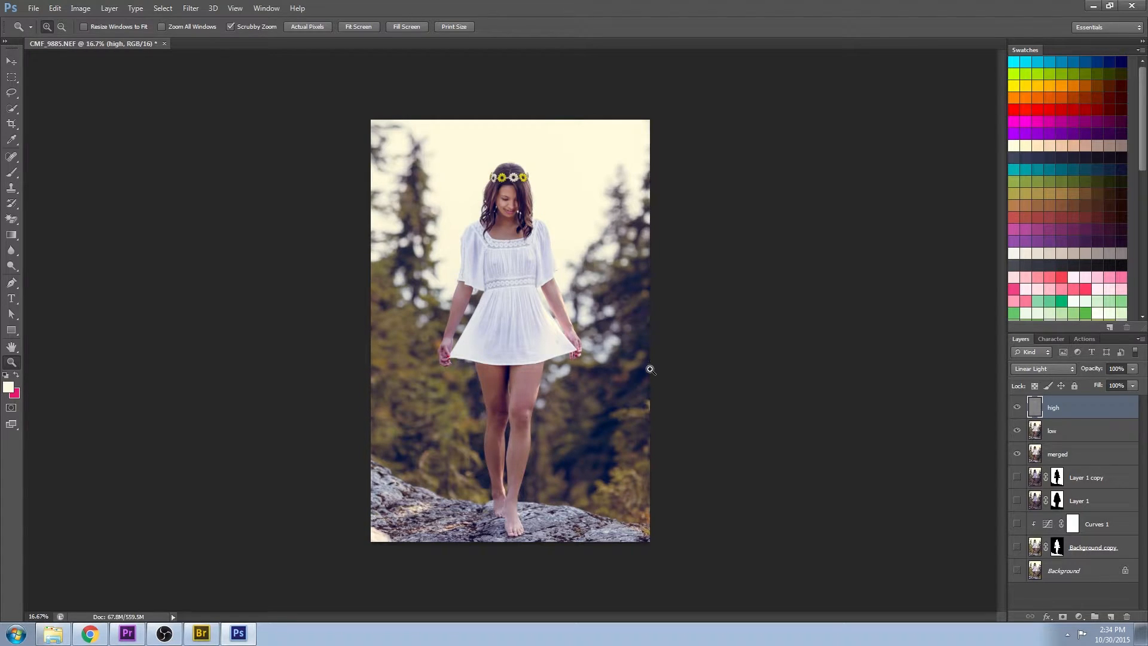
{"action": "left_click_drag", "start_coordinate": [650, 370], "coordinate": [663, 415]}
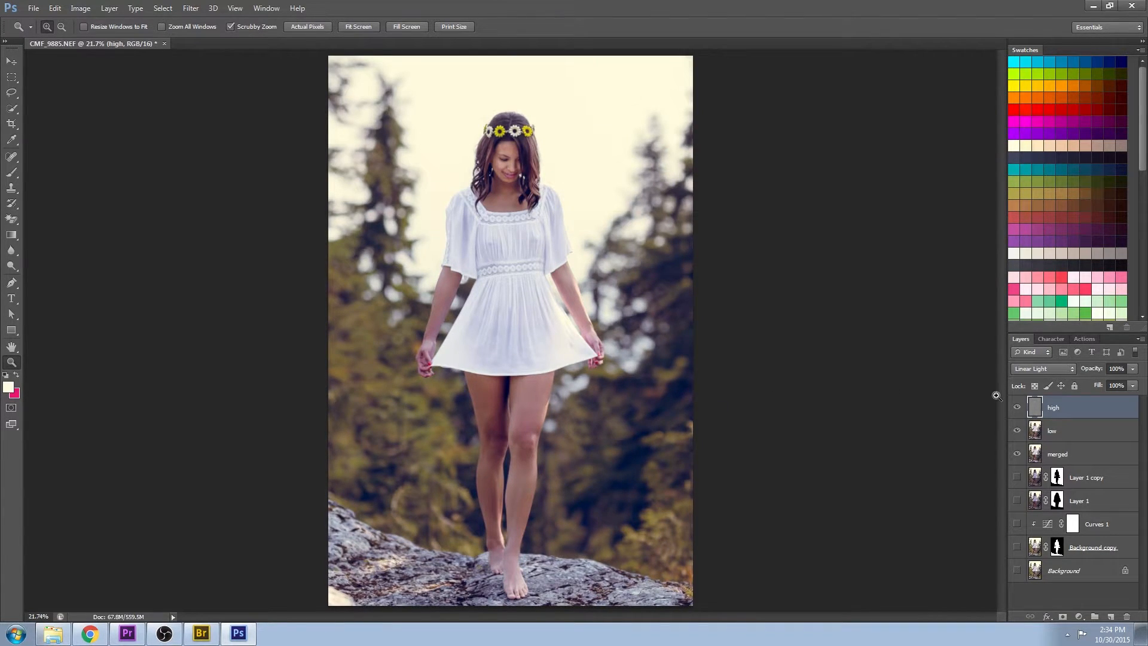
Merge the high, low and merged layers into a single layer.
{"action": "left_click", "coordinate": [1083, 455], "text": "shift"}
{"action": "key", "text": "ctrl+e"}
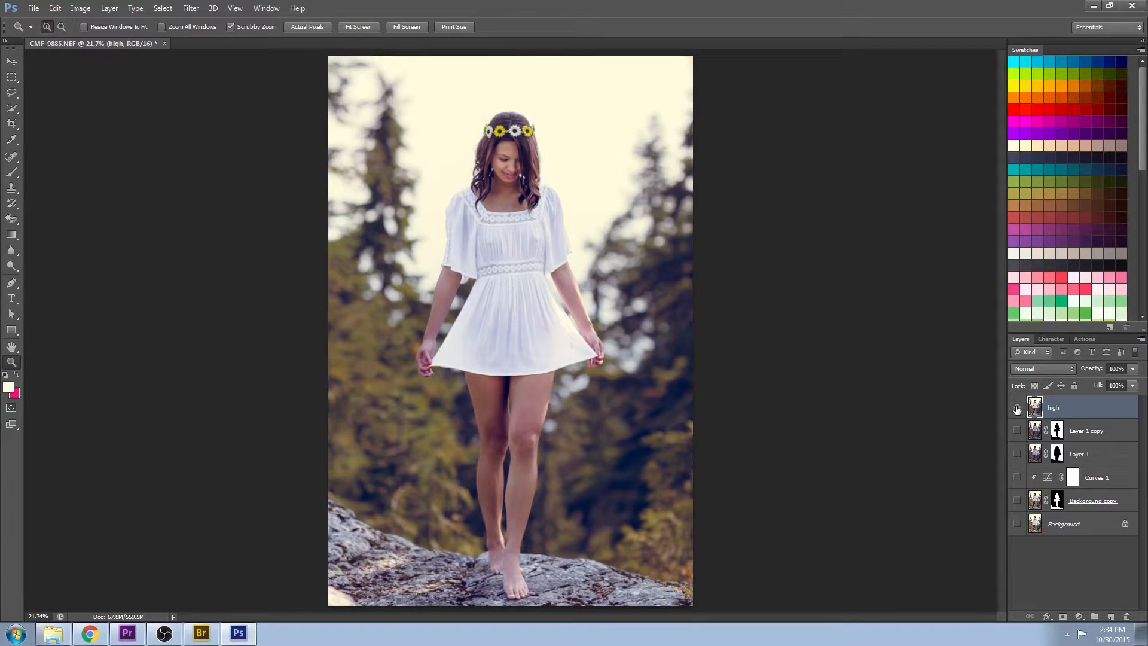
Inspect the merged portrait up close and heal the edge of the thigh below the dress hem with the Spot Healing Brush at size 20.
{"action": "left_click_drag", "start_coordinate": [607, 178], "coordinate": [358, 273]}
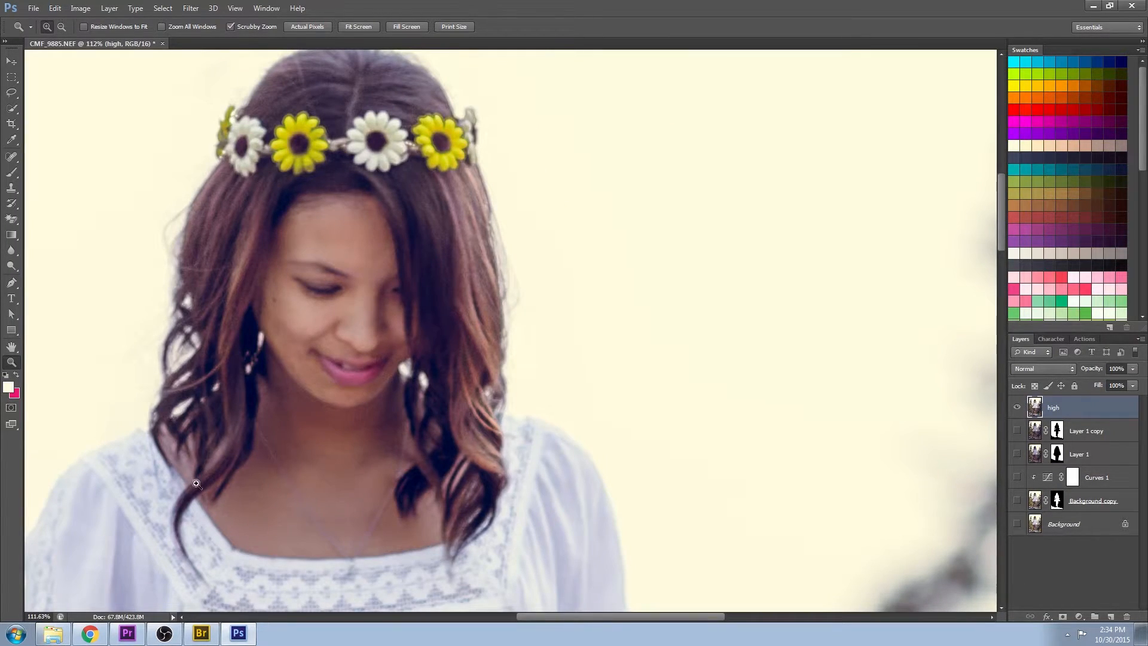
{"action": "scroll", "coordinate": [217, 316], "scroll_direction": "down", "scroll_amount": 10}
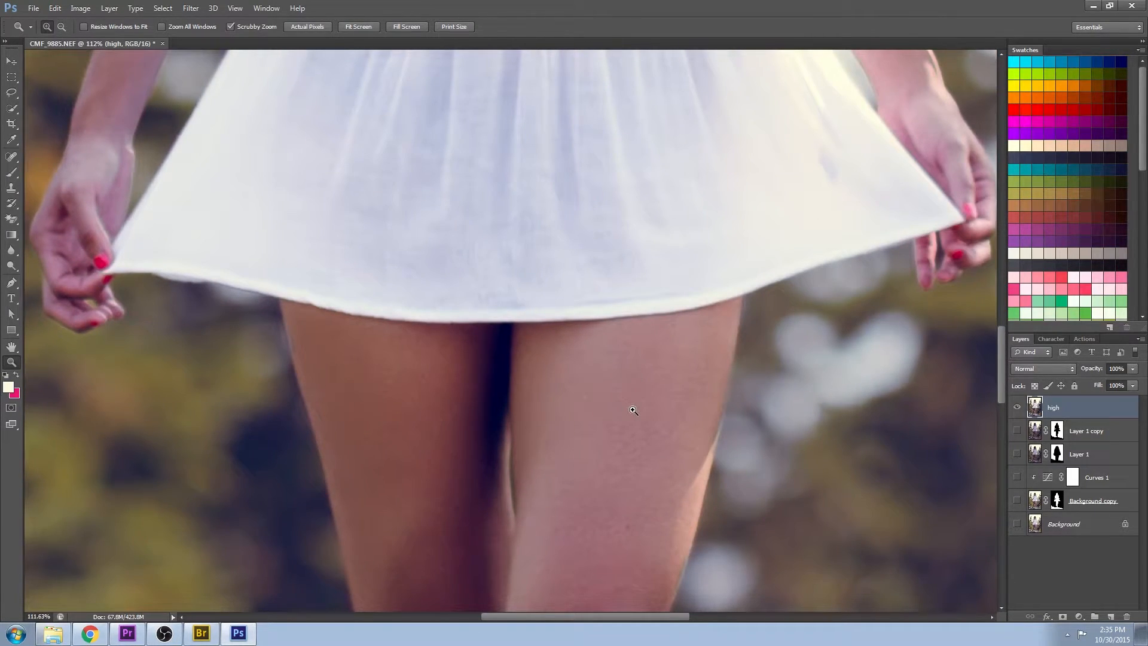
{"action": "left_click", "coordinate": [11, 157]}
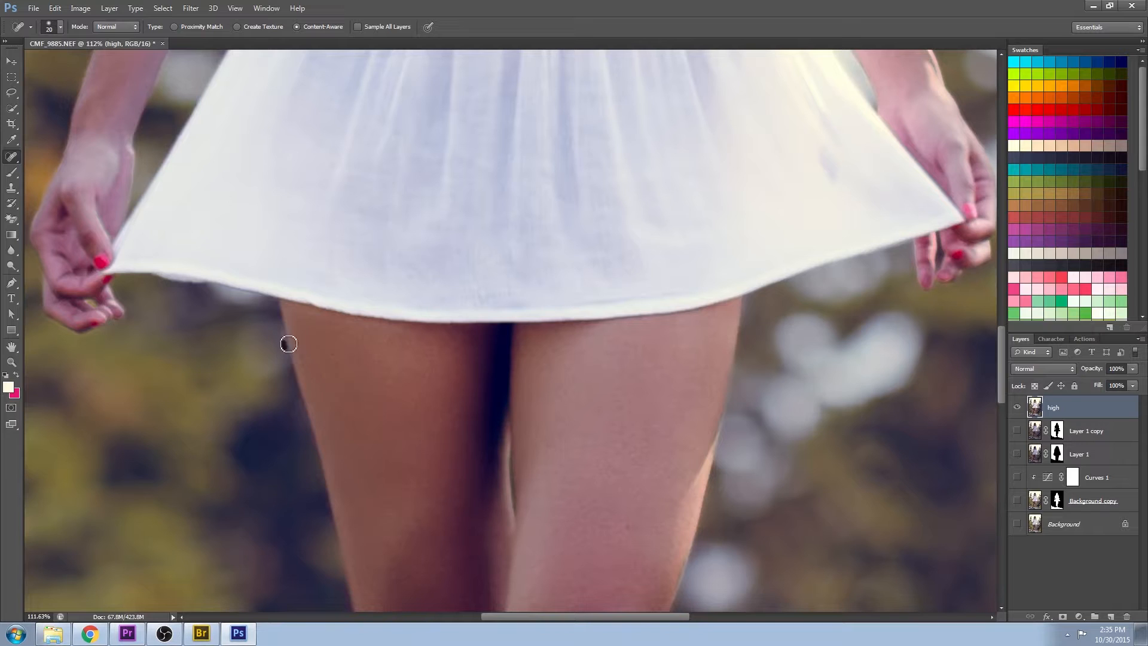
{"action": "key", "text": "z"}
{"action": "key", "text": "ctrl+0"}
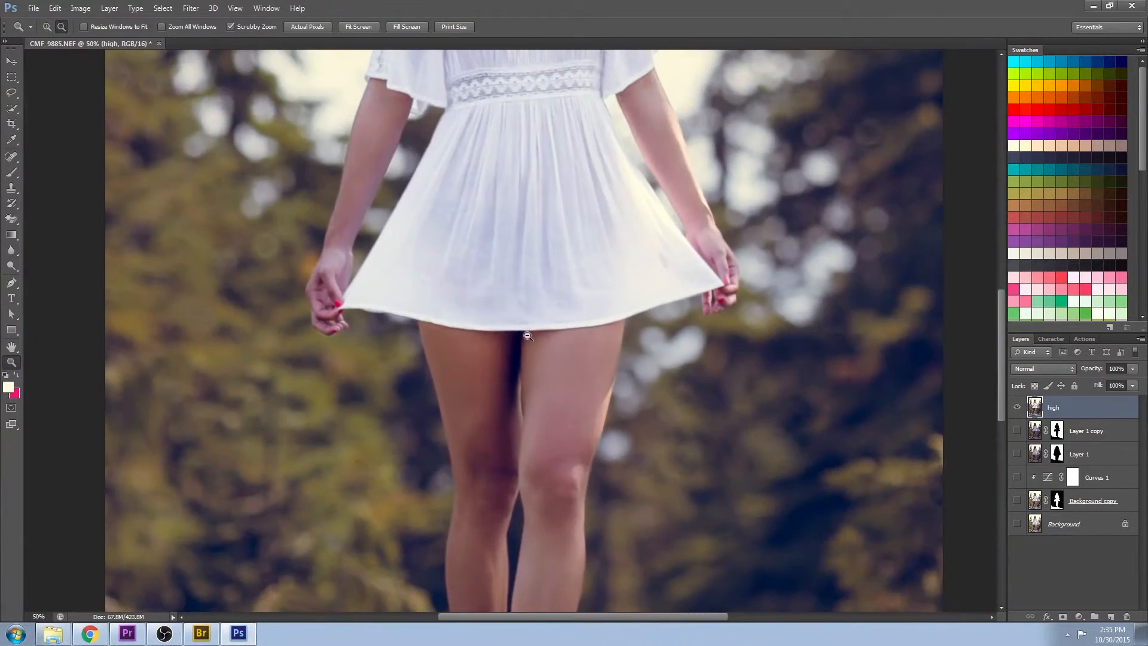
Heal bright spots in the trees beside the woman with the Spot Healing Brush at sizes 80 and 100.
{"action": "scroll", "coordinate": [635, 195], "scroll_direction": "up", "scroll_amount": 5}
{"action": "scroll", "coordinate": [636, 195], "scroll_direction": "right", "scroll_amount": 4}
{"action": "left_click", "coordinate": [12, 156]}
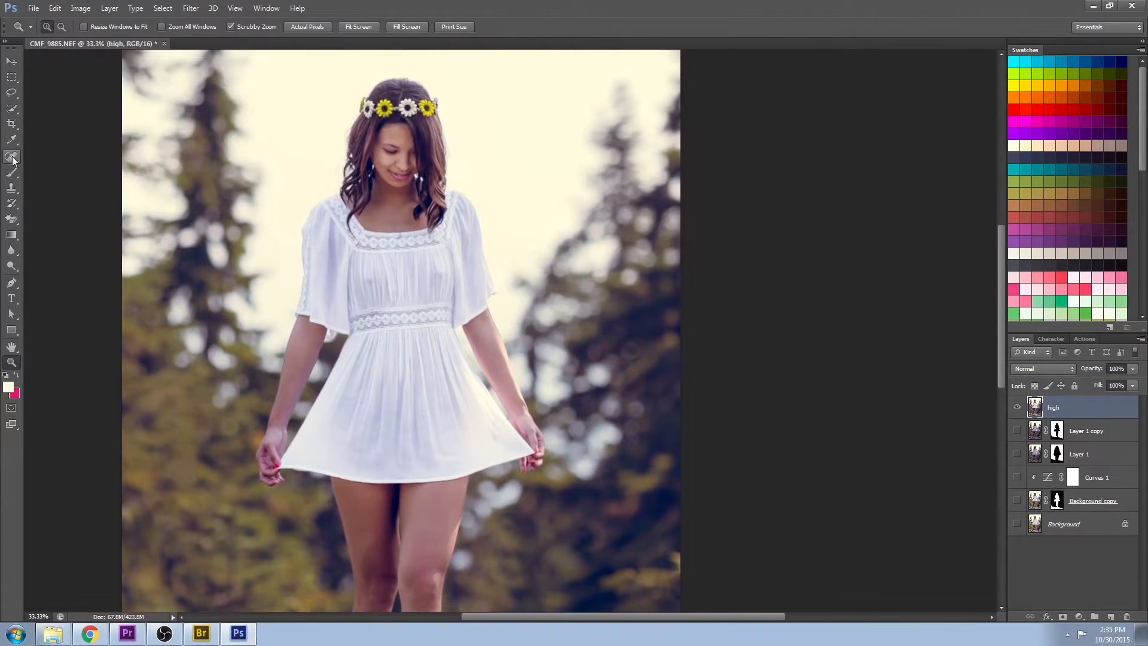
{"action": "key", "text": "bracketright"}
{"action": "key", "text": "bracketright"}
{"action": "key", "text": "bracketright"}
{"action": "key", "text": "bracketright"}
{"action": "key", "text": "bracketright"}
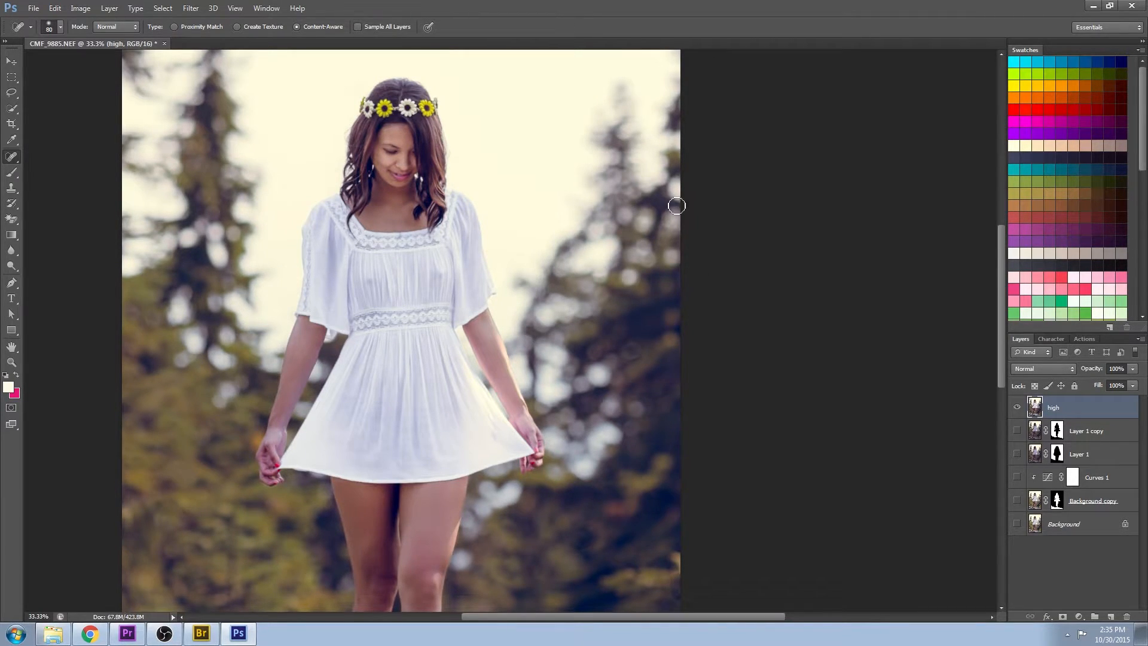
{"action": "scroll", "coordinate": [418, 358], "scroll_direction": "down", "scroll_amount": 3}
{"action": "key", "text": "bracketright"}
{"action": "key", "text": "bracketright"}
{"action": "key", "text": "bracketright"}
{"action": "key", "text": "bracketright"}
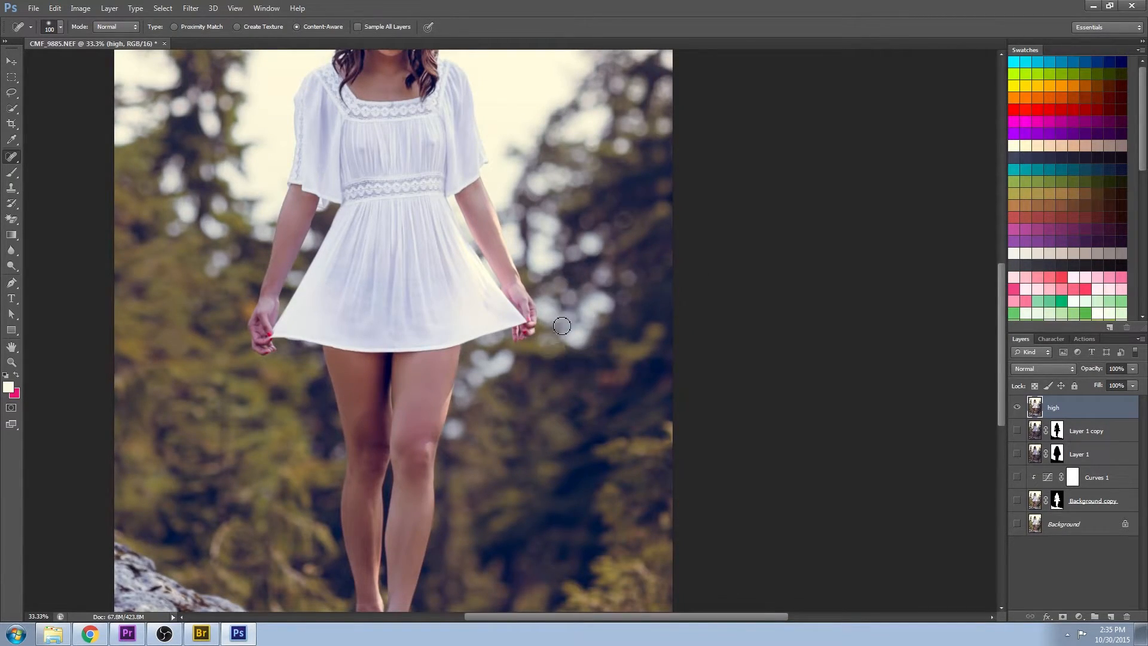
Patch the bright background area beside the hand holding the dress hem, using the Patch Tool in Content-Aware mode.
{"action": "right_click", "coordinate": [15, 161]}
{"action": "left_click", "coordinate": [60, 177]}
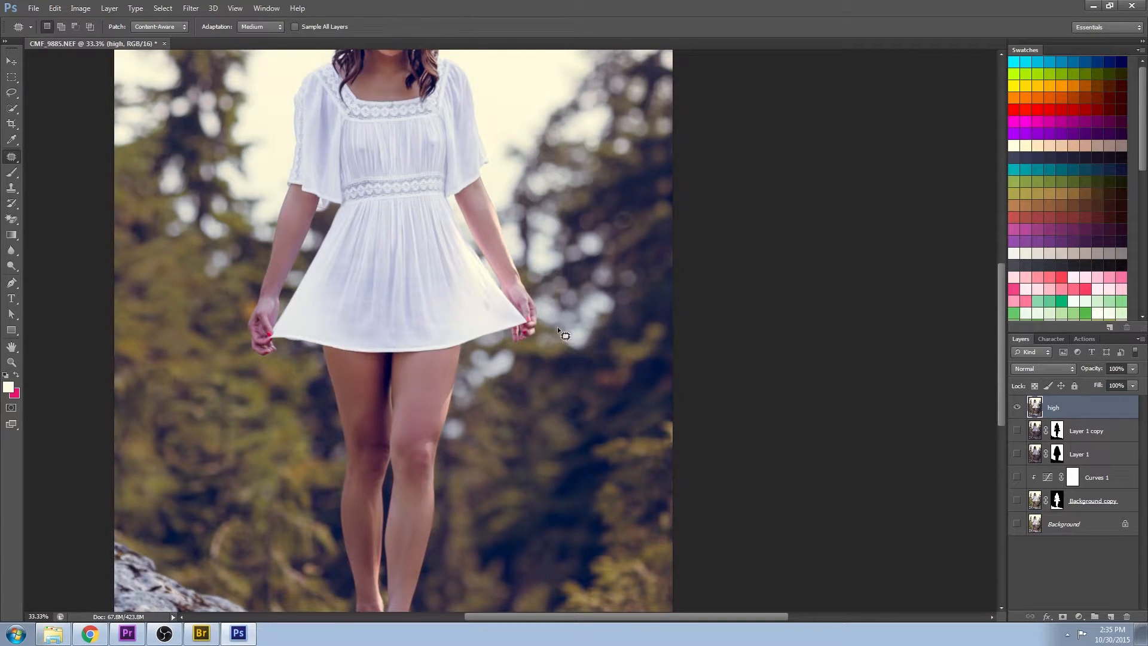
{"action": "left_click_drag", "start_coordinate": [547, 350], "coordinate": [547, 352]}
{"action": "left_click", "coordinate": [568, 374]}
Paint a sampled foliage tone over the trees beside the legs with the Brush in Color mode at size 100.
{"action": "scroll", "coordinate": [630, 268], "scroll_direction": "down", "scroll_amount": 3}
{"action": "left_click", "coordinate": [12, 361]}
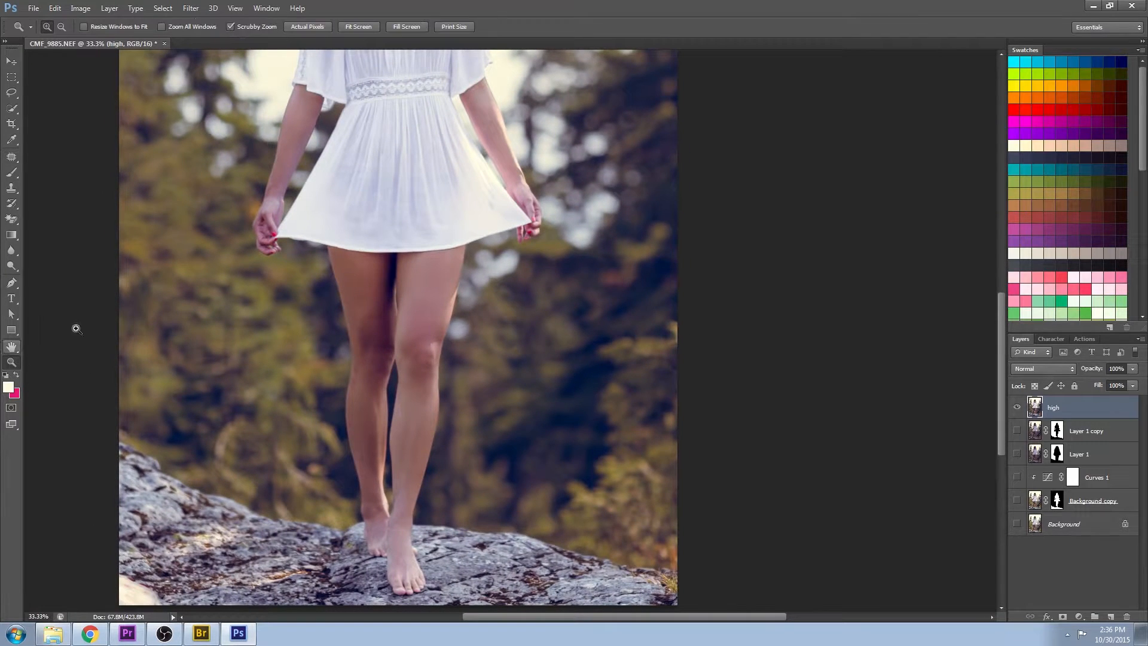
{"action": "left_click", "coordinate": [460, 364]}
{"action": "key", "text": "b"}
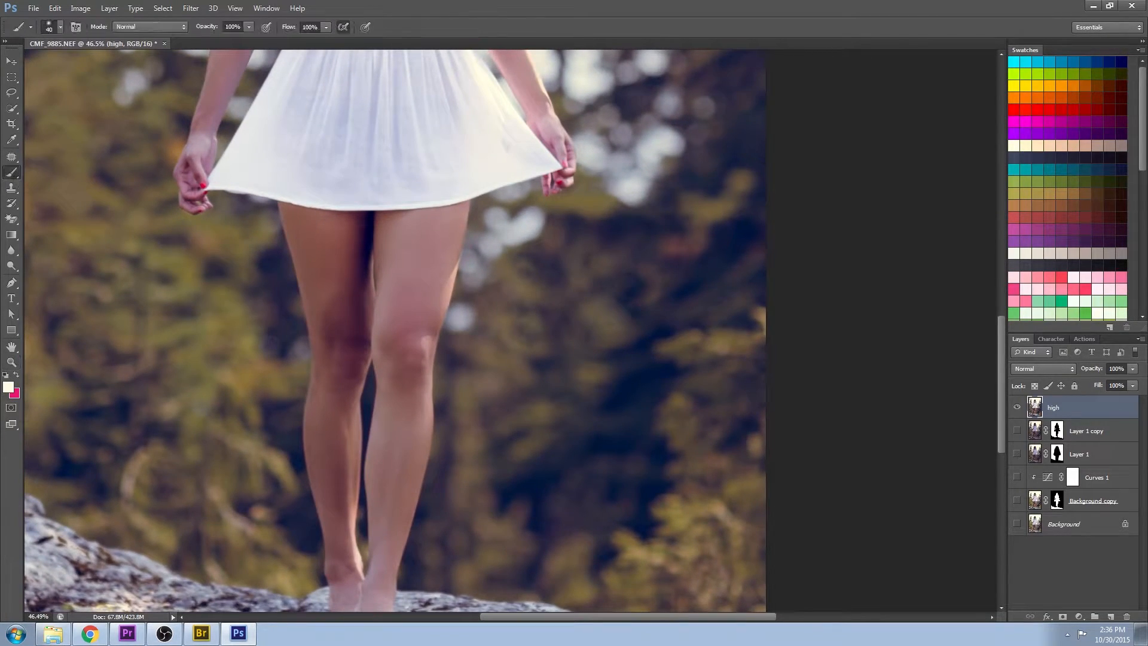
{"action": "left_click", "coordinate": [161, 26]}
{"action": "left_click", "coordinate": [138, 346]}
{"action": "left_click", "coordinate": [286, 357], "text": "alt"}
{"action": "key", "text": "bracketright"}
{"action": "key", "text": "bracketright"}
{"action": "key", "text": "bracketright"}
{"action": "key", "text": "bracketright"}
{"action": "key", "text": "bracketright"}
{"action": "key", "text": "bracketright"}
{"action": "key", "text": "bracketright"}
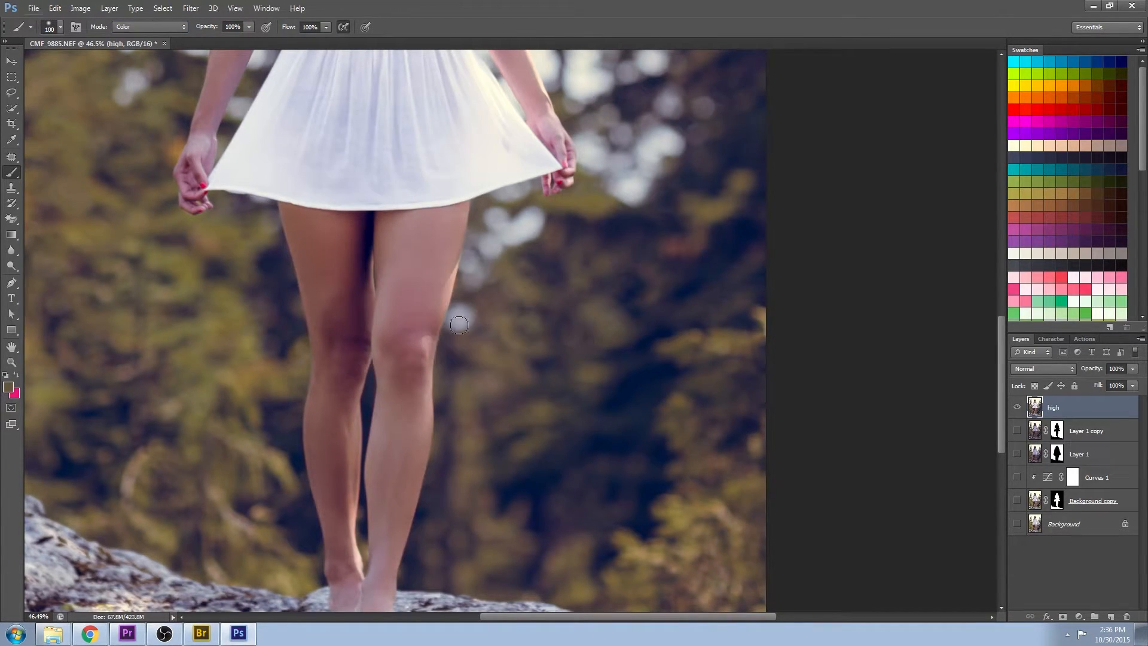
{"action": "left_click_drag", "start_coordinate": [726, 277], "coordinate": [688, 402]}
Recolor the trees on both sides of the dress with sampled olive and brown foliage tones in Color mode.
{"action": "left_click", "coordinate": [236, 485], "text": "alt"}
{"action": "left_click_drag", "start_coordinate": [414, 324], "coordinate": [429, 432]}
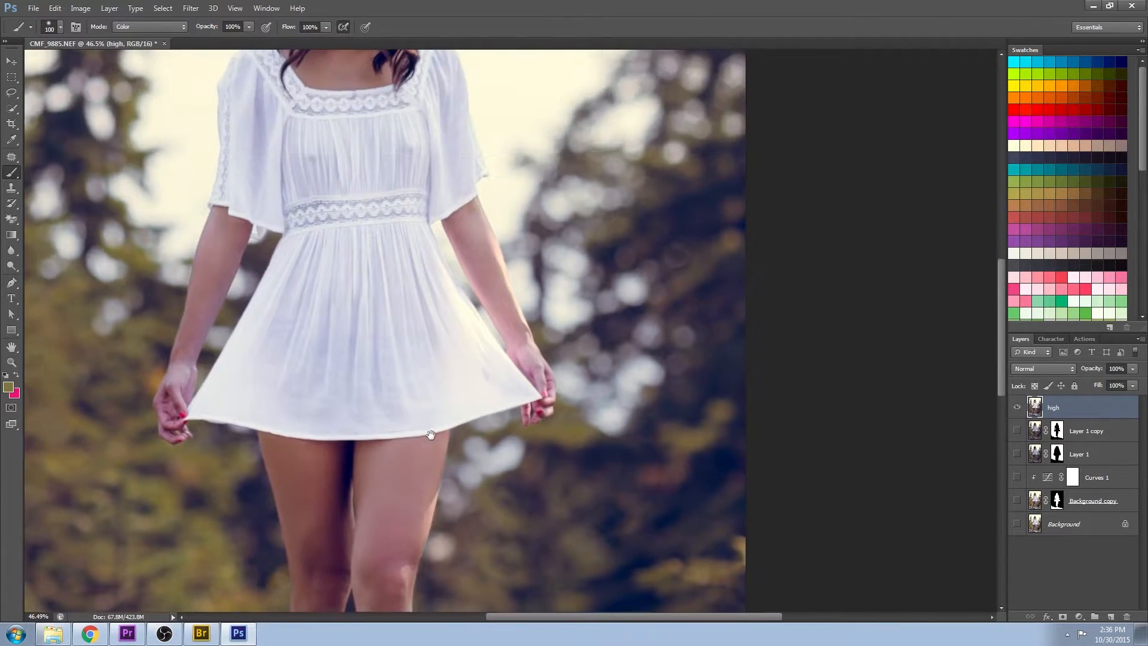
{"action": "left_click_drag", "start_coordinate": [687, 223], "coordinate": [431, 272]}
{"action": "left_click", "coordinate": [423, 393], "text": "alt"}
{"action": "left_click_drag", "start_coordinate": [535, 235], "coordinate": [954, 349]}
{"action": "left_click", "coordinate": [140, 413], "text": "alt"}
Lasso the stray branches along the photo's upper-left and upper-right edges and replace them with a Content-Aware fill at 100% opacity.
{"action": "left_click", "coordinate": [11, 362]}
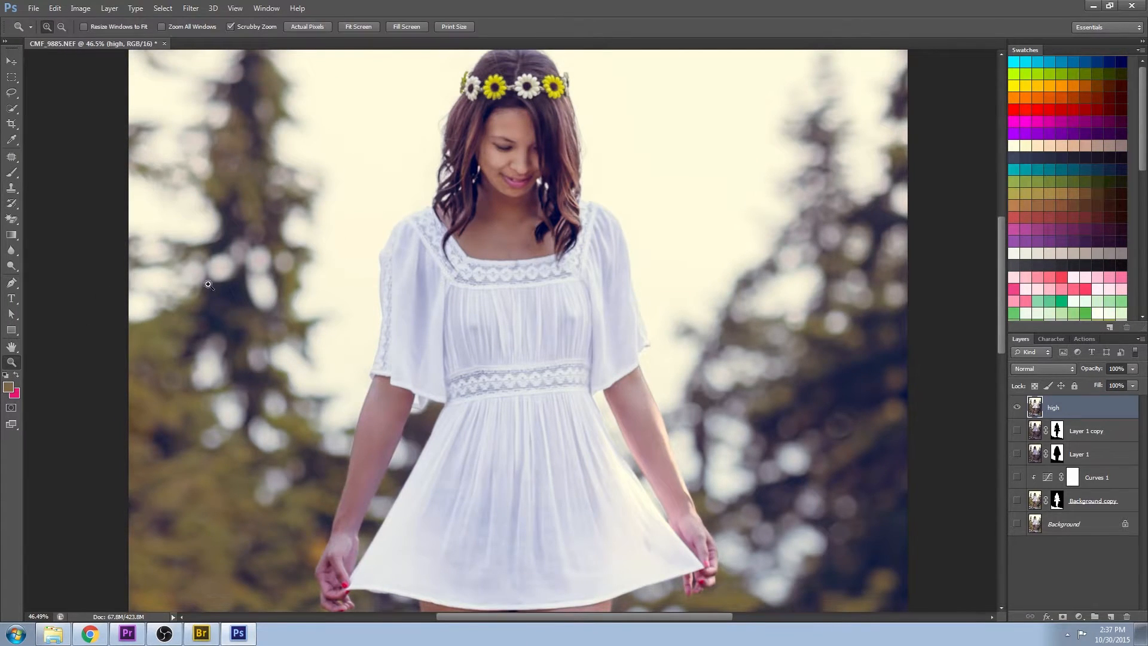
{"action": "left_click_drag", "start_coordinate": [649, 363], "coordinate": [420, 191]}
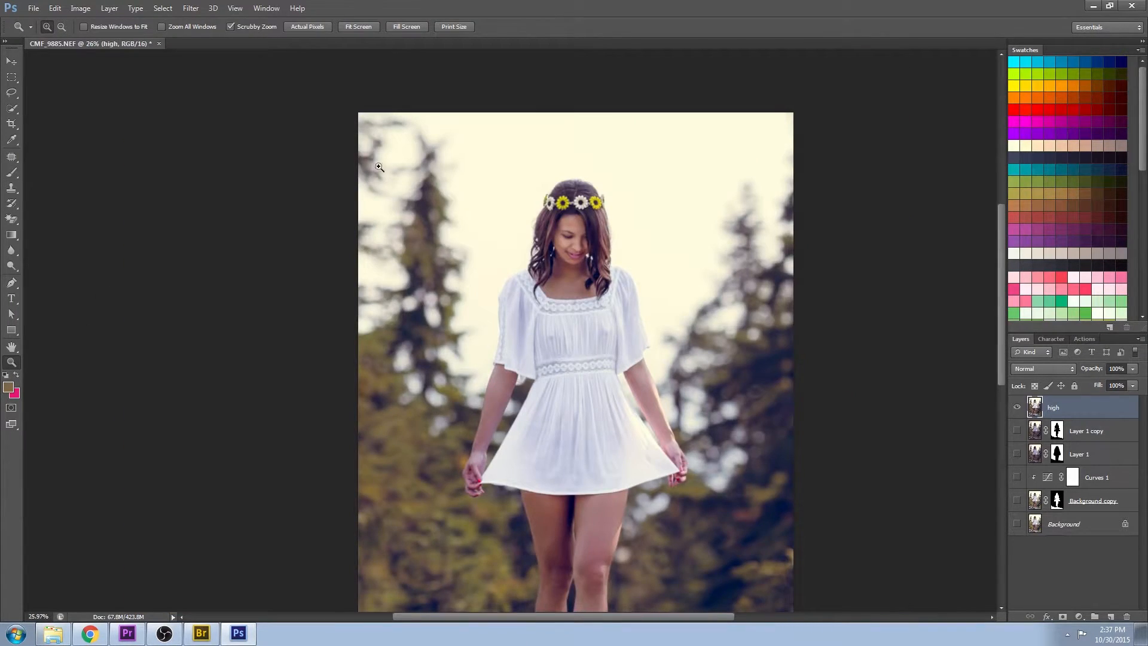
{"action": "left_click", "coordinate": [11, 157]}
{"action": "left_click", "coordinate": [54, 157]}
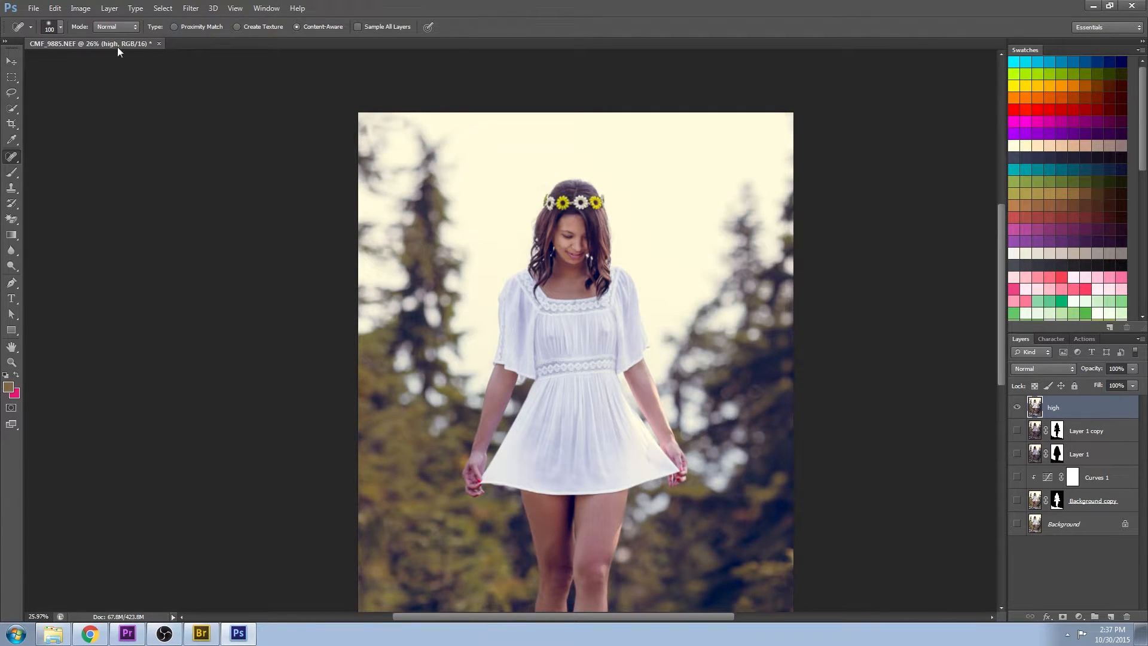
{"action": "left_click", "coordinate": [13, 95]}
{"action": "left_click_drag", "start_coordinate": [396, 137], "coordinate": [361, 326]}
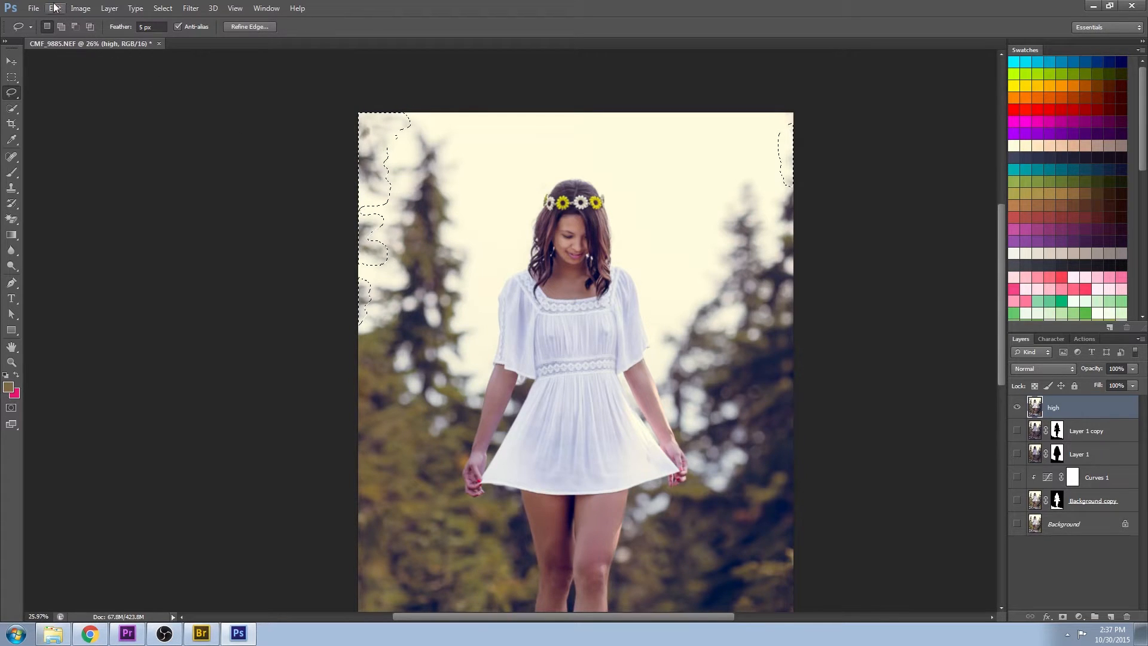
{"action": "left_click", "coordinate": [54, 8]}
{"action": "left_click", "coordinate": [97, 181]}
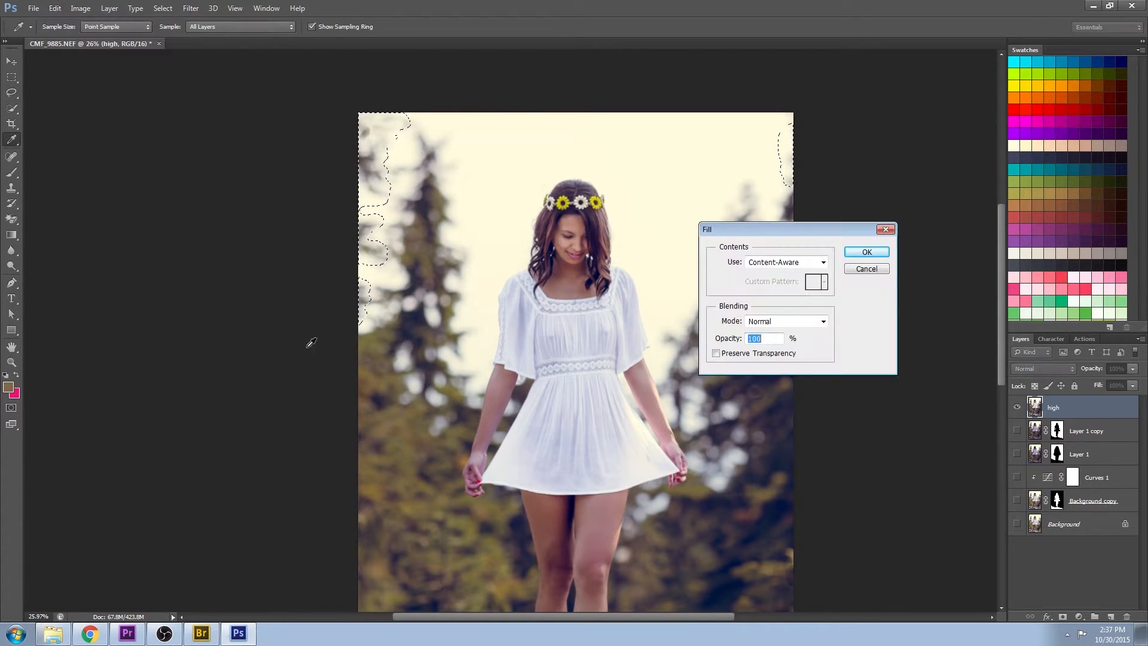
{"action": "left_click", "coordinate": [854, 249]}
{"action": "key", "text": "ctrl+d"}
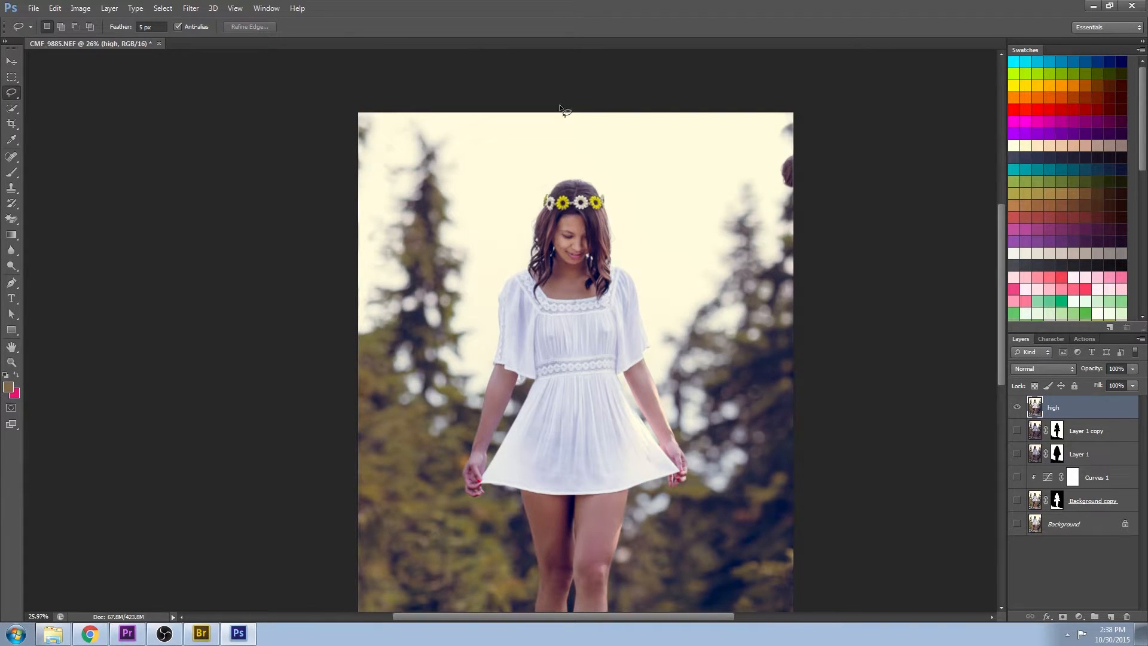
Lasso the branch remnants left at the photo's upper-left edge and fill them with Content-Aware.
{"action": "left_click_drag", "start_coordinate": [355, 183], "coordinate": [358, 178]}
{"action": "left_click", "coordinate": [55, 7]}
{"action": "left_click", "coordinate": [100, 180]}
{"action": "left_click", "coordinate": [866, 255]}
{"action": "key", "text": "ctrl+d"}
Lasso the dark blob on the photo's upper-right edge and remove it with a Content-Aware fill.
{"action": "mouse_move", "coordinate": [795, 141]}
{"action": "left_mouse_down"}
{"action": "mouse_move", "coordinate": [779, 177]}
{"action": "mouse_move", "coordinate": [795, 189]}
{"action": "left_mouse_up"}
{"action": "left_click", "coordinate": [54, 9]}
{"action": "left_click", "coordinate": [78, 178]}
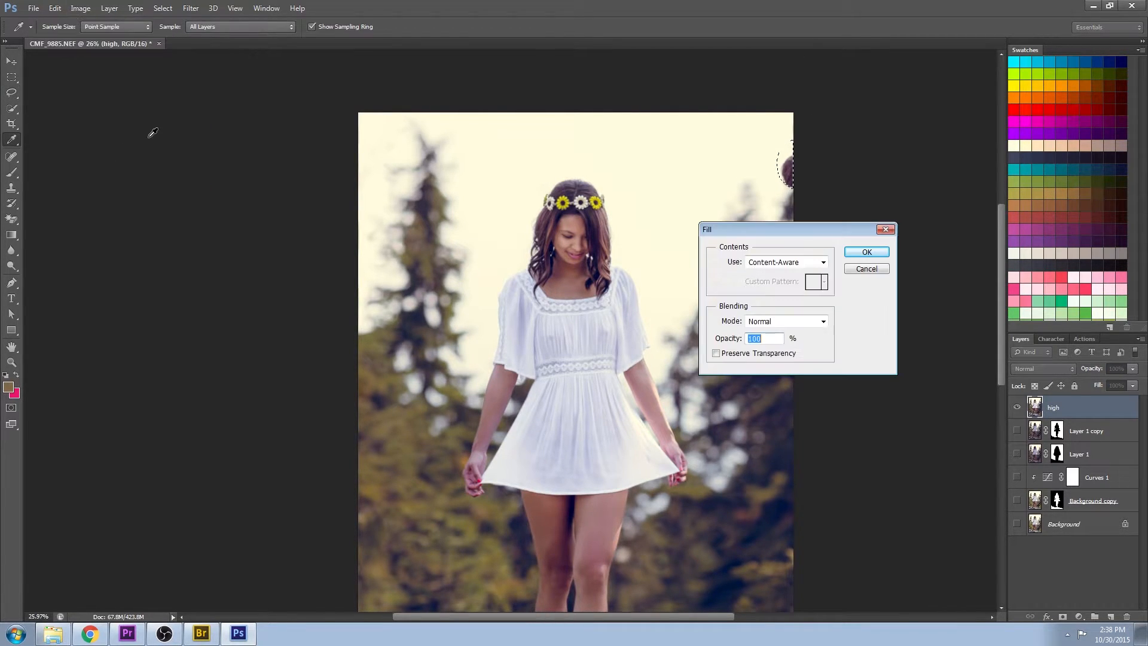
{"action": "left_click", "coordinate": [866, 252]}
{"action": "key", "text": "ctrl+d"}
Paint sampled cream sky over leftover haze around the treetops with the Brush in Normal mode, enlarged to 250 and 600.
{"action": "left_click", "coordinate": [11, 173]}
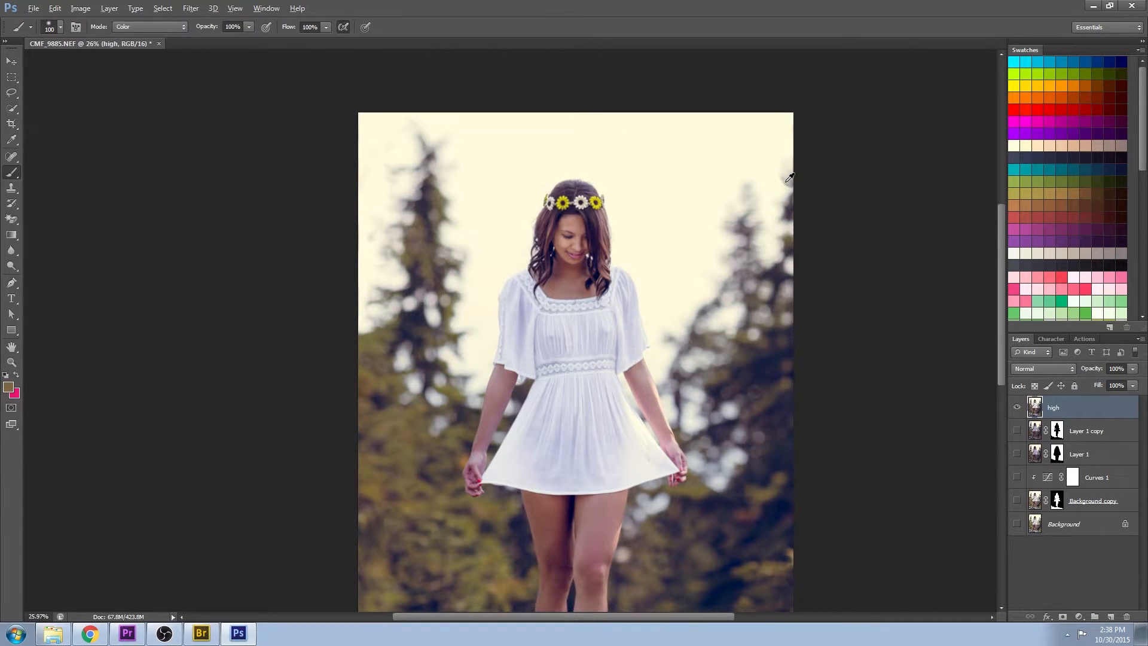
{"action": "left_click", "coordinate": [167, 27]}
{"action": "left_click", "coordinate": [167, 38]}
{"action": "key", "text": "bracketright"}
{"action": "key", "text": "bracketright"}
{"action": "key", "text": "bracketright"}
{"action": "key", "text": "bracketright"}
{"action": "key", "text": "bracketright"}
{"action": "key", "text": "bracketright"}
{"action": "key", "text": "bracketright"}
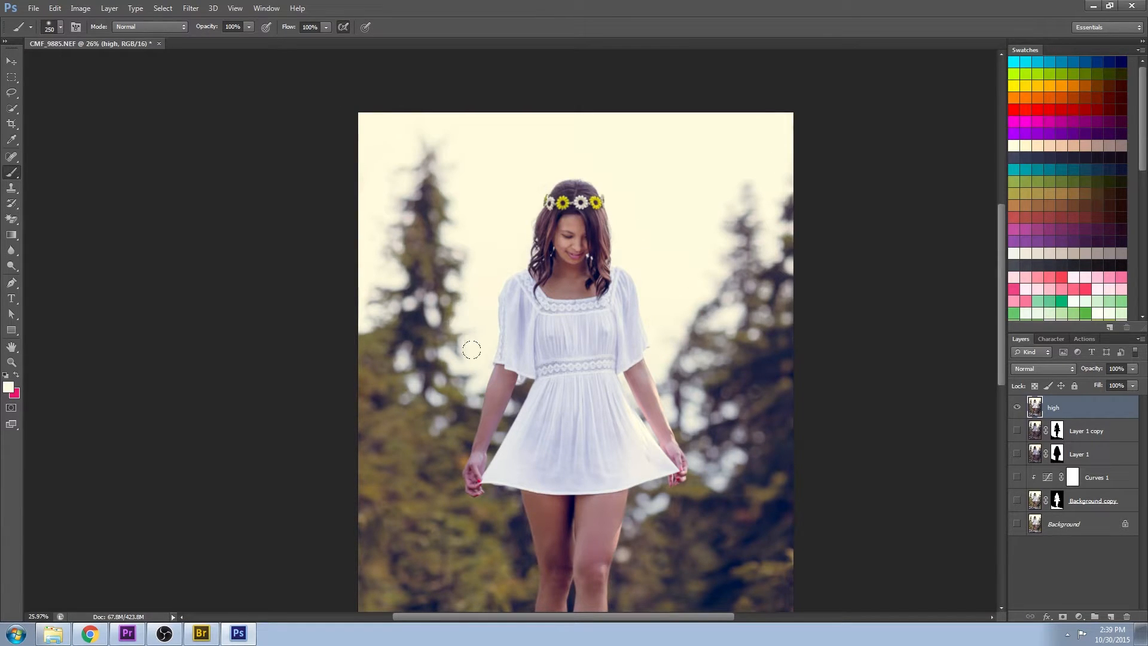
{"action": "left_click_drag", "start_coordinate": [445, 321], "coordinate": [440, 197]}
{"action": "key", "text": "bracketright"}
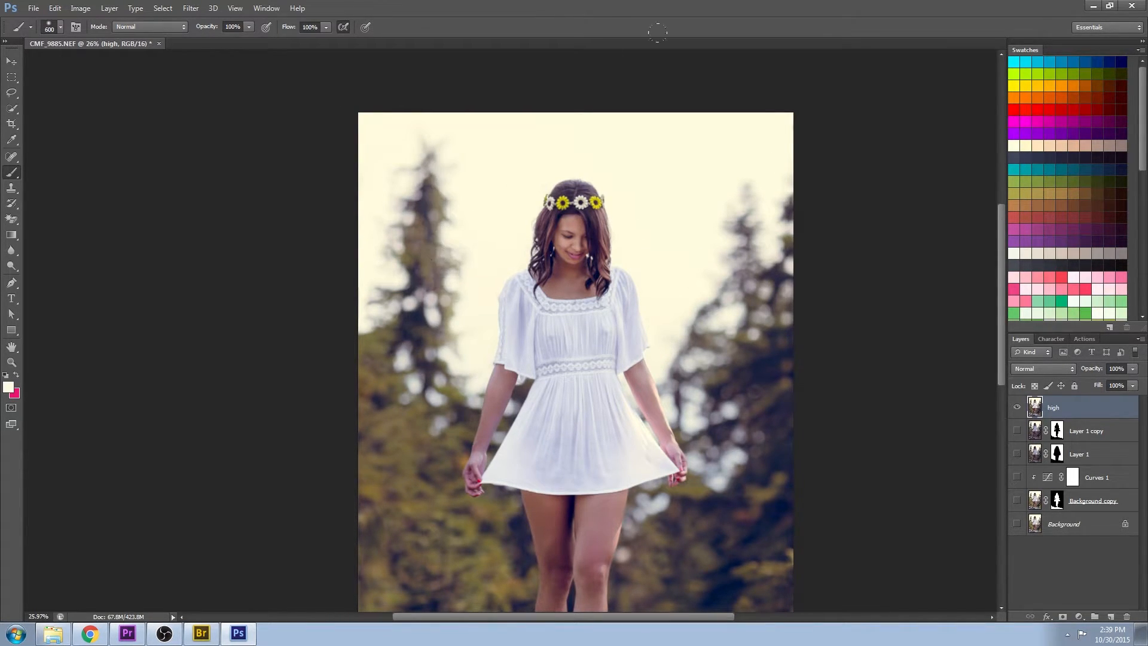
Paint a sampled dark forest color over the background trees with the Brush at size 300.
{"action": "left_click", "coordinate": [11, 362]}
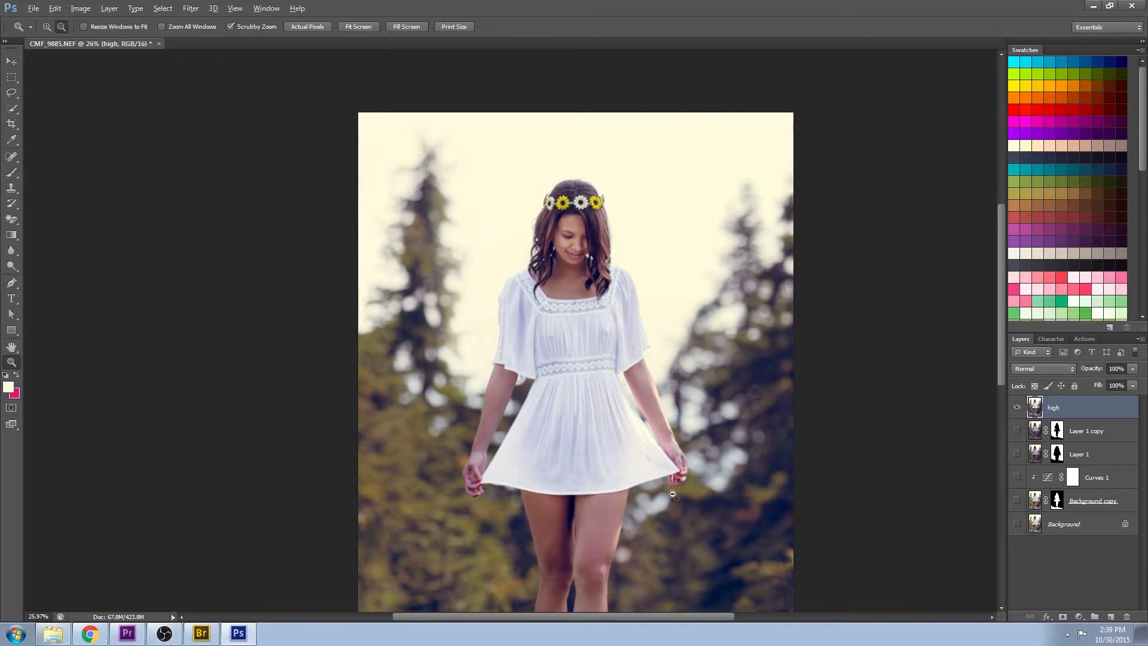
{"action": "left_click", "coordinate": [658, 484], "text": "alt"}
{"action": "left_click", "coordinate": [13, 174]}
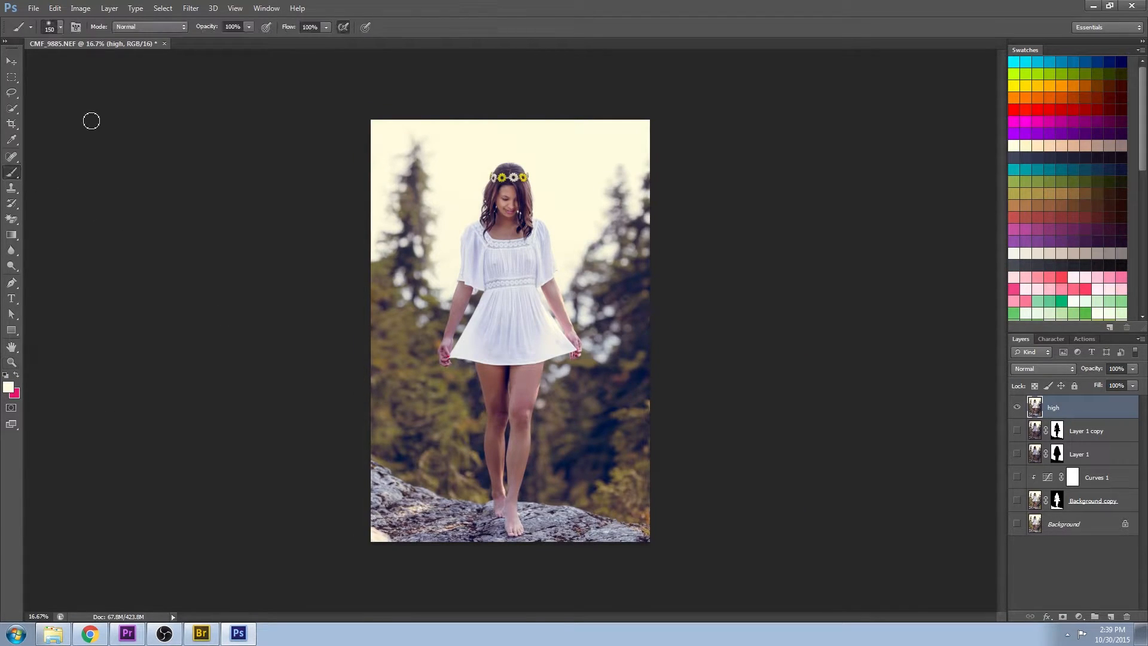
{"action": "left_click", "coordinate": [377, 386], "text": "alt"}
{"action": "key", "text": "bracketright"}
{"action": "key", "text": "bracketright"}
{"action": "key", "text": "bracketright"}
{"action": "key", "text": "bracketright"}
{"action": "key", "text": "alt"}
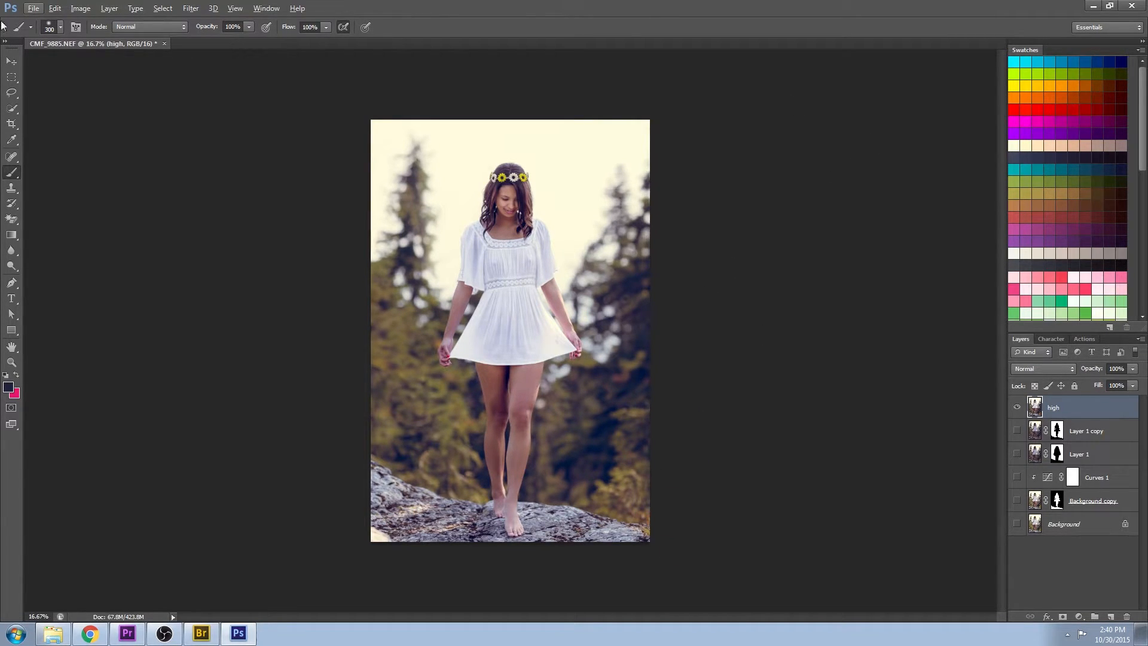
Delete the layers from Layer 1 copy down to Background copy, and compare the high layer with the original Background.
{"action": "left_click", "coordinate": [11, 61]}
{"action": "left_click", "coordinate": [1092, 430]}
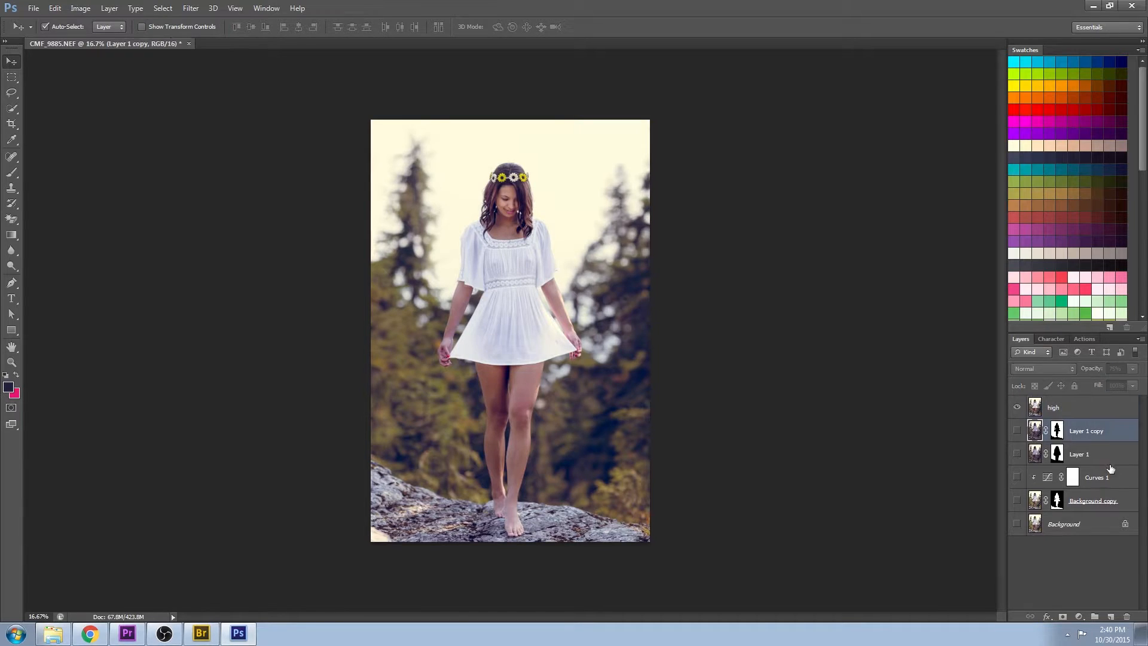
{"action": "left_click", "coordinate": [1107, 498], "text": "shift"}
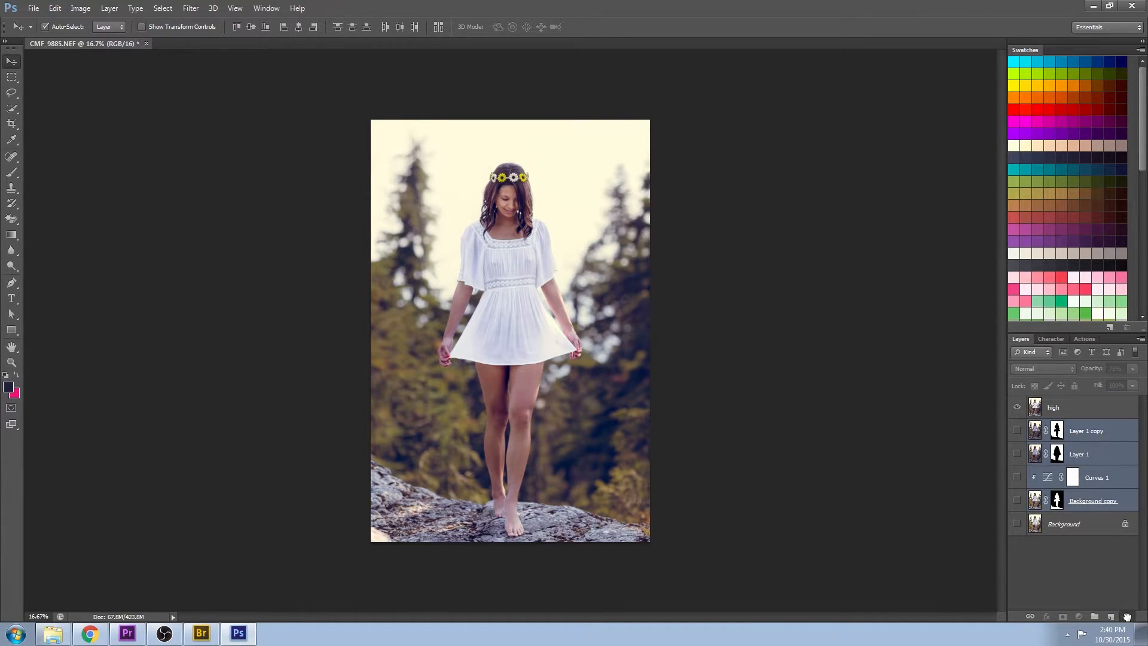
{"action": "left_click_drag", "start_coordinate": [1127, 616], "coordinate": [1127, 617]}
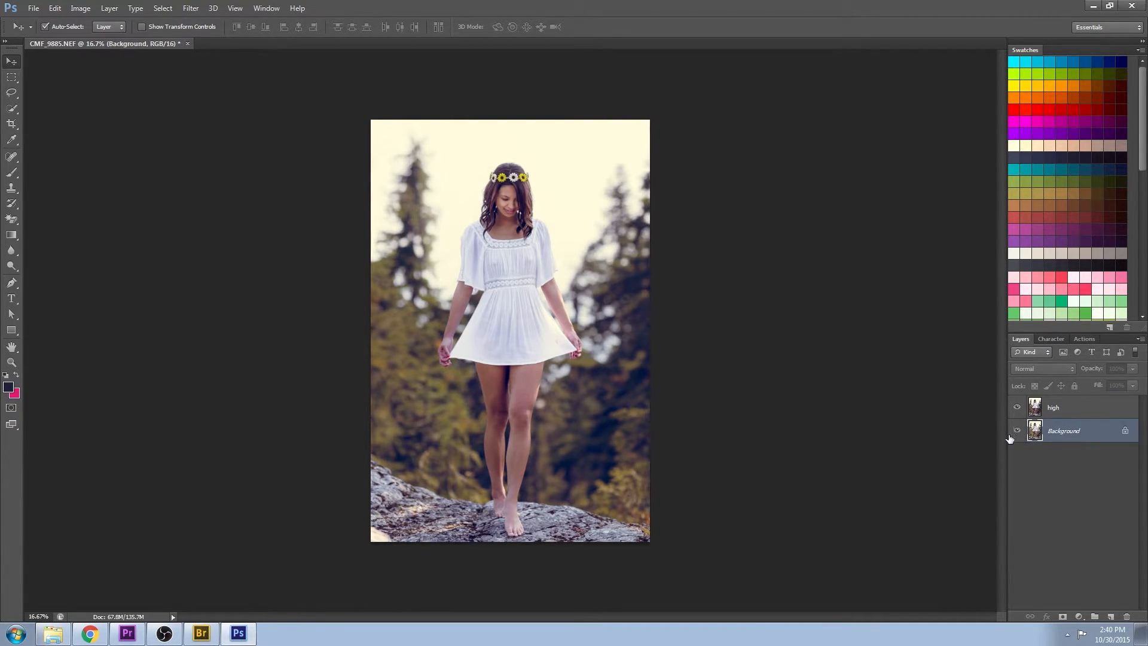
{"action": "left_click", "coordinate": [1017, 408]}
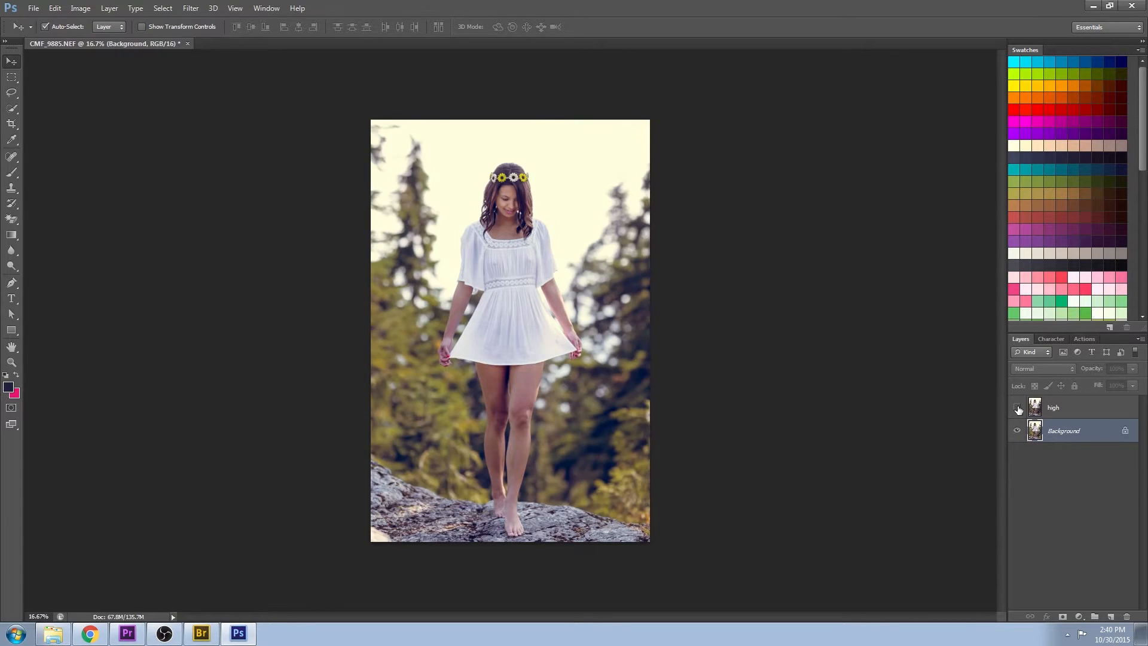
Add a Curves adjustment layer above the high layer and shift the Red channel's black point to input 6, output 0.
{"action": "left_click", "coordinate": [1087, 413]}
{"action": "left_click", "coordinate": [1079, 617]}
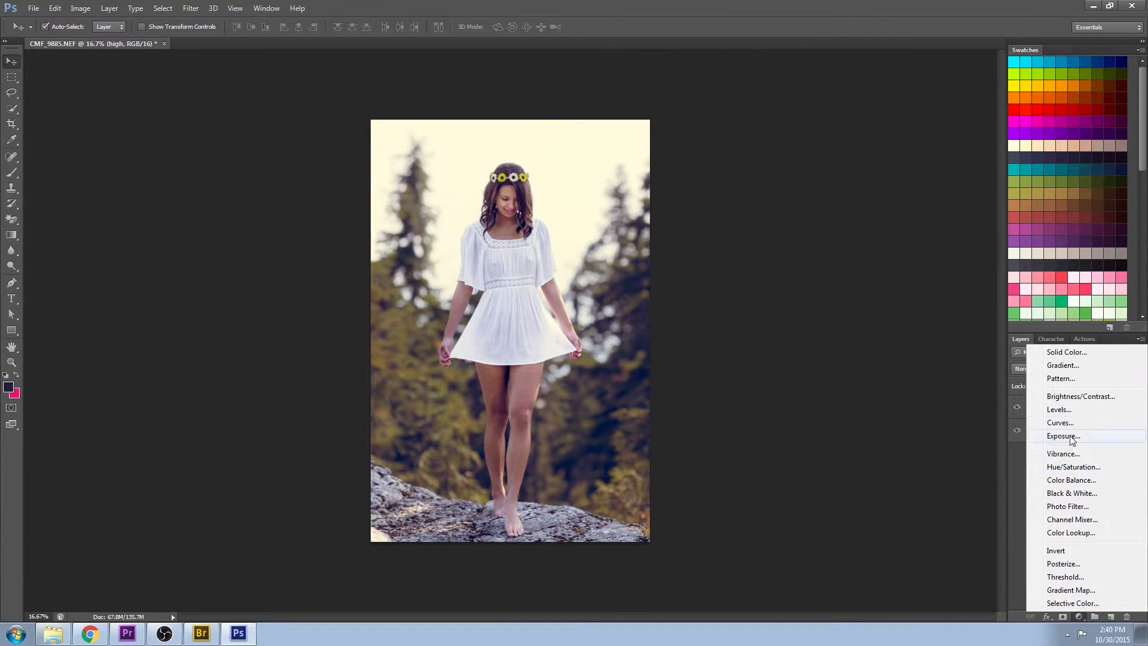
{"action": "left_click", "coordinate": [1054, 420]}
{"action": "left_click", "coordinate": [851, 191]}
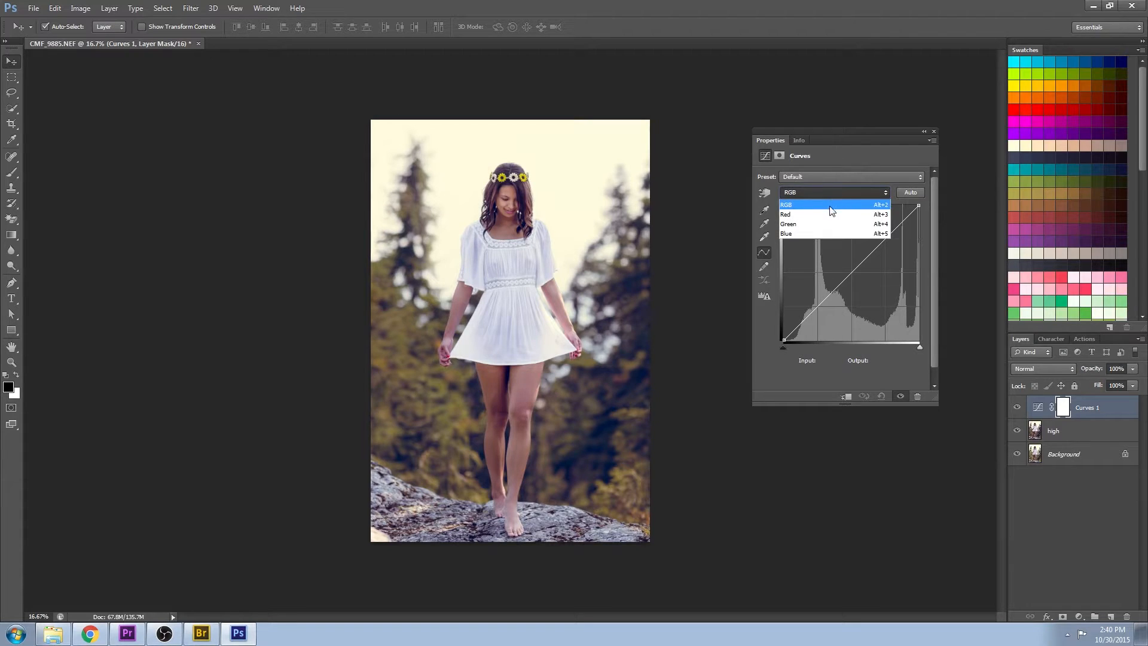
{"action": "left_click", "coordinate": [829, 206]}
{"action": "left_click_drag", "start_coordinate": [918, 206], "coordinate": [919, 210]}
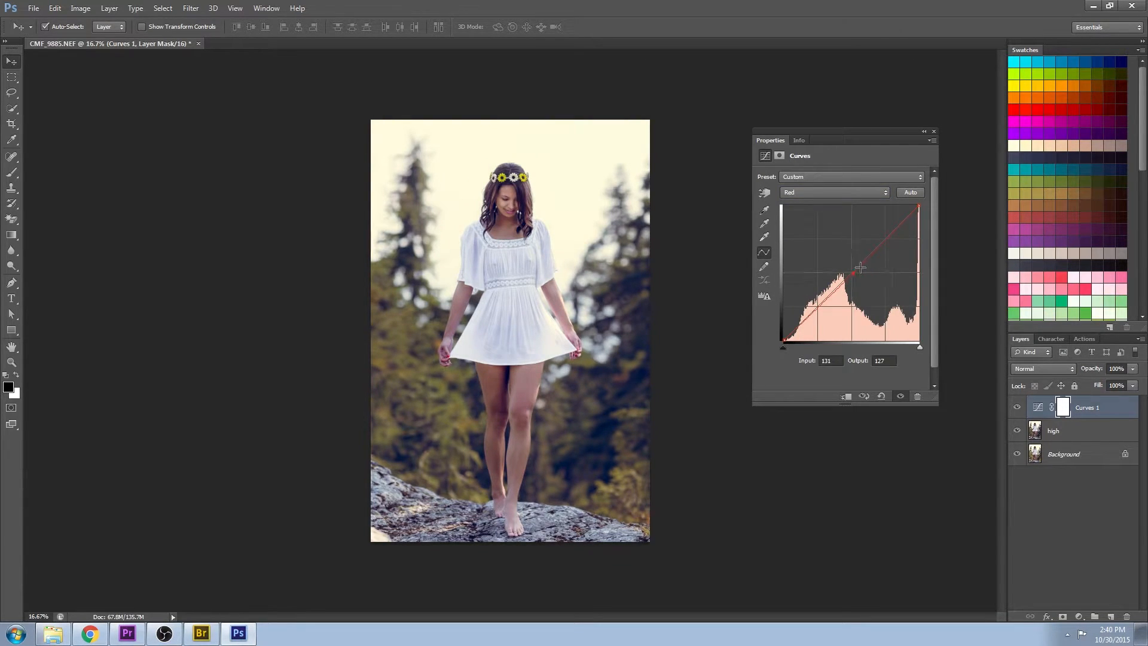
{"action": "left_click_drag", "start_coordinate": [785, 353], "coordinate": [788, 354]}
Add a midtone point to the Green channel's curve in Curves 1 and nudge its black point slightly inward.
{"action": "left_click", "coordinate": [812, 189]}
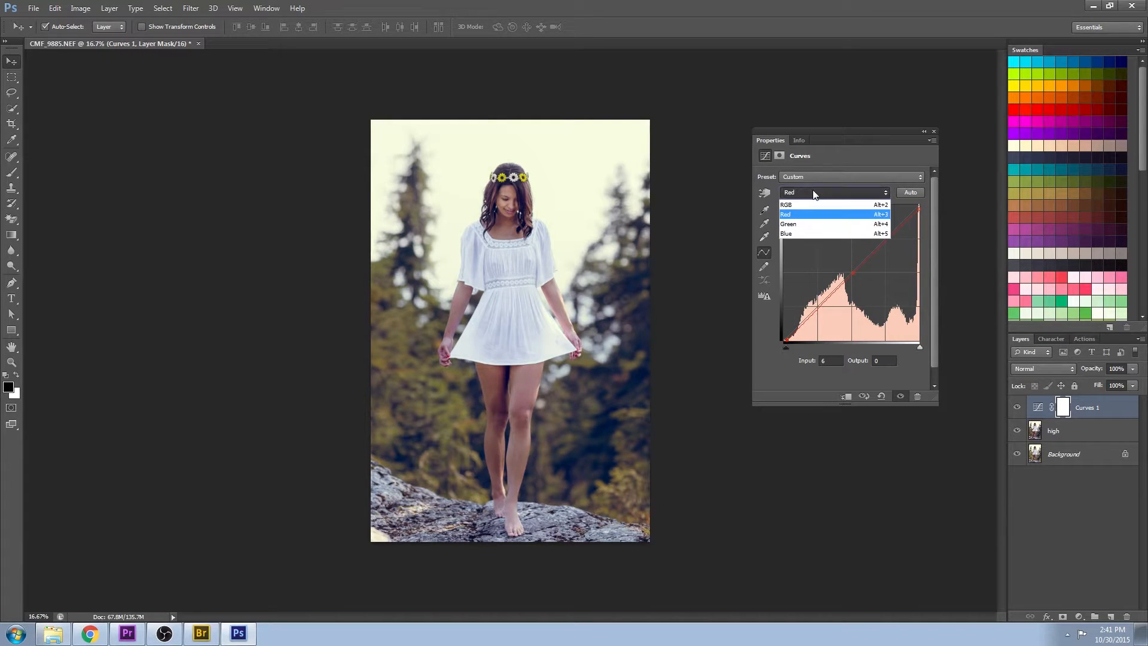
{"action": "left_click", "coordinate": [802, 219]}
{"action": "left_click", "coordinate": [852, 271]}
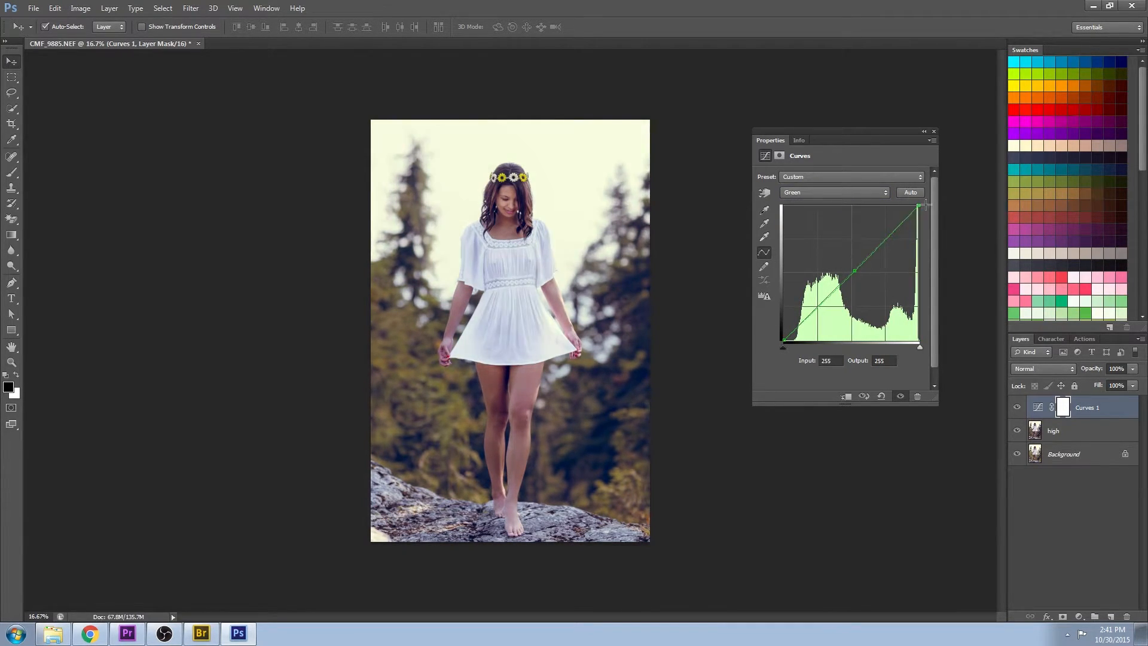
{"action": "left_click_drag", "start_coordinate": [782, 341], "coordinate": [787, 344]}
Set the Blue channel's black point to input 1, output 0, add midtone and shadow points, and compare the image with Curves 1 hidden.
{"action": "left_click", "coordinate": [815, 193]}
{"action": "left_click", "coordinate": [802, 232]}
{"action": "left_click_drag", "start_coordinate": [919, 206], "coordinate": [921, 206]}
{"action": "left_click_drag", "start_coordinate": [782, 345], "coordinate": [787, 345]}
{"action": "left_click_drag", "start_coordinate": [851, 274], "coordinate": [851, 276]}
{"action": "left_click", "coordinate": [817, 307]}
{"action": "left_click_drag", "start_coordinate": [816, 310], "coordinate": [816, 310]}
{"action": "left_click", "coordinate": [783, 346]}
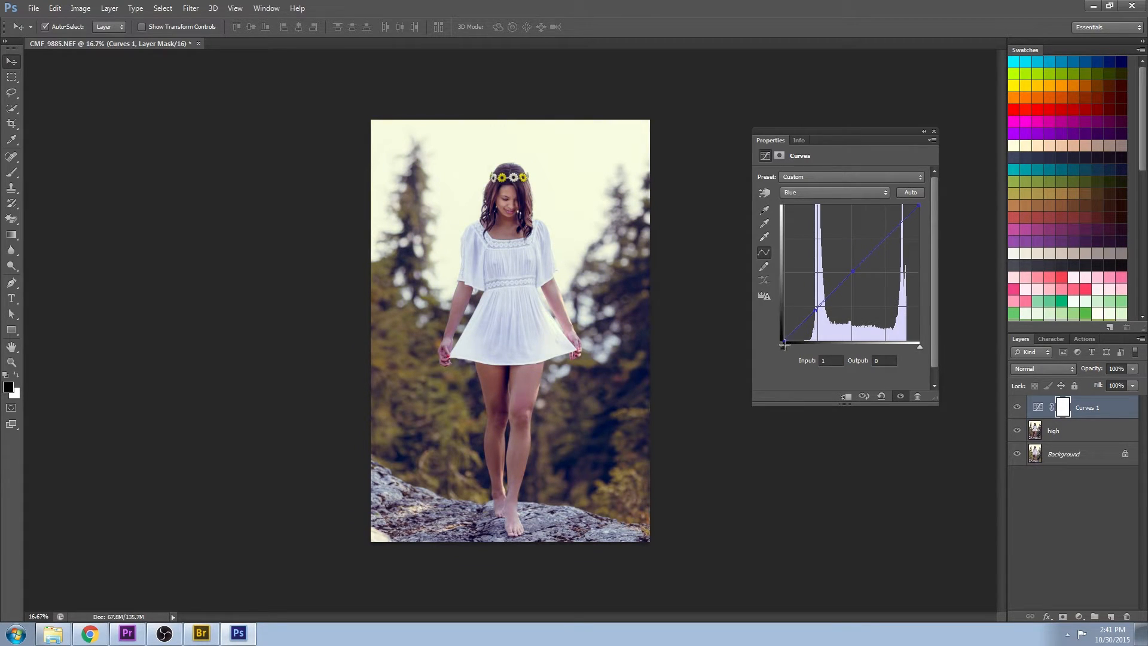
{"action": "left_click", "coordinate": [934, 131]}
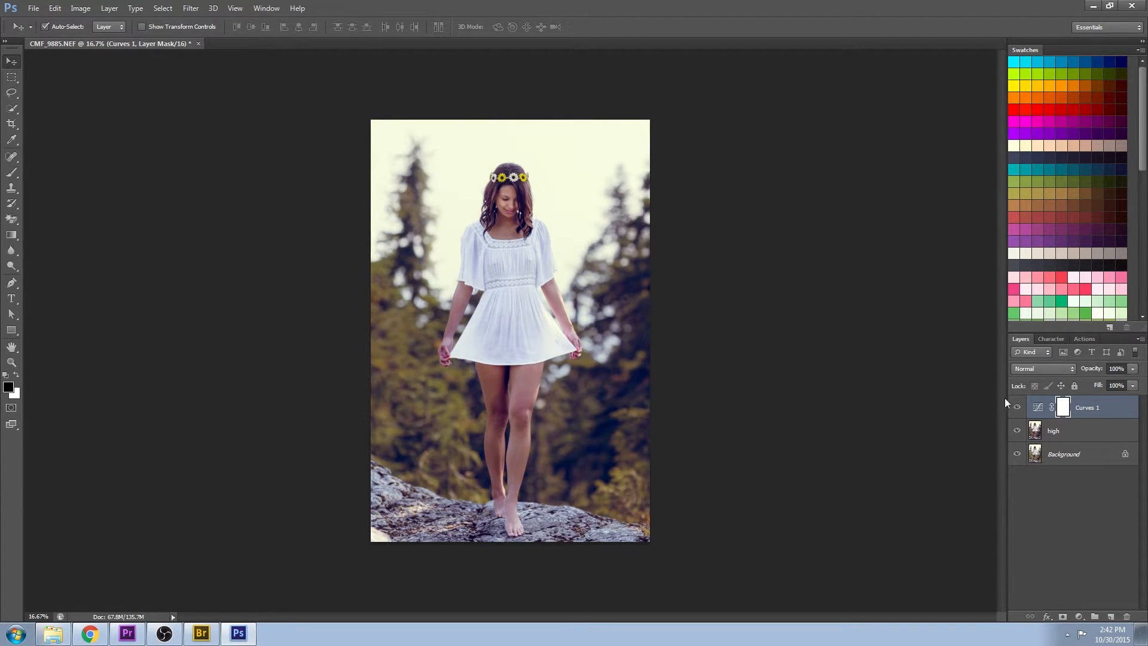
{"action": "left_click", "coordinate": [1017, 407]}
{"action": "left_click", "coordinate": [1017, 407]}
Duplicate the Curves 1 and high layers, merge the two copies into one layer, and give it a white layer mask.
{"action": "left_click", "coordinate": [12, 362]}
{"action": "left_click_drag", "start_coordinate": [501, 405], "coordinate": [593, 420]}
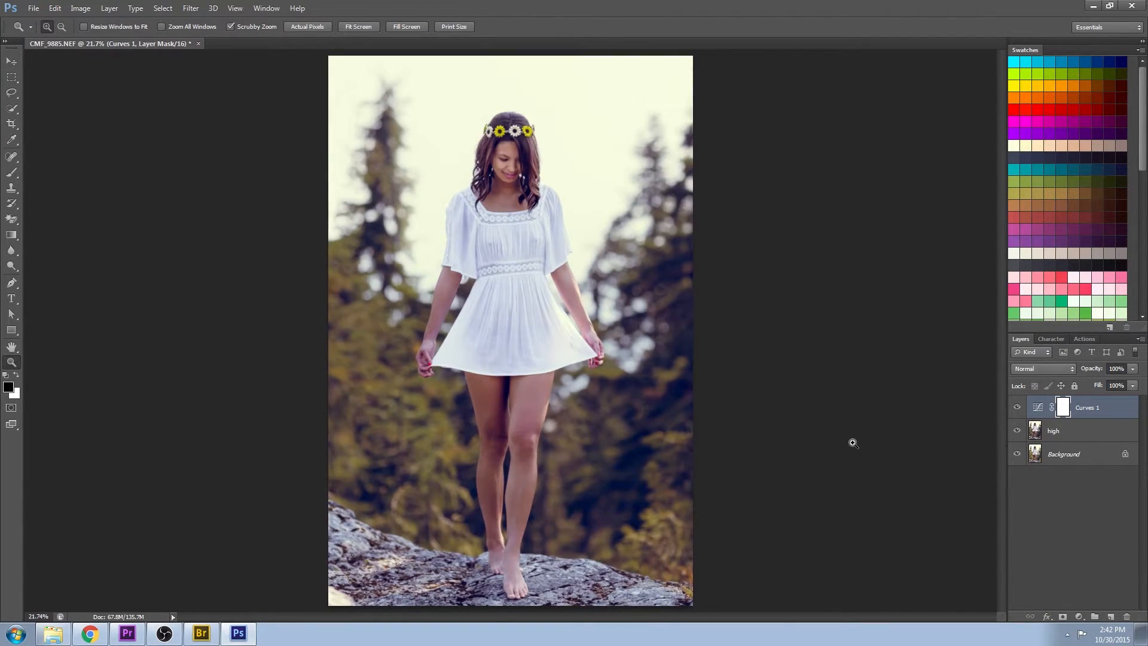
{"action": "left_click", "coordinate": [1096, 432], "text": "shift"}
{"action": "left_click_drag", "start_coordinate": [1105, 594], "coordinate": [1110, 616]}
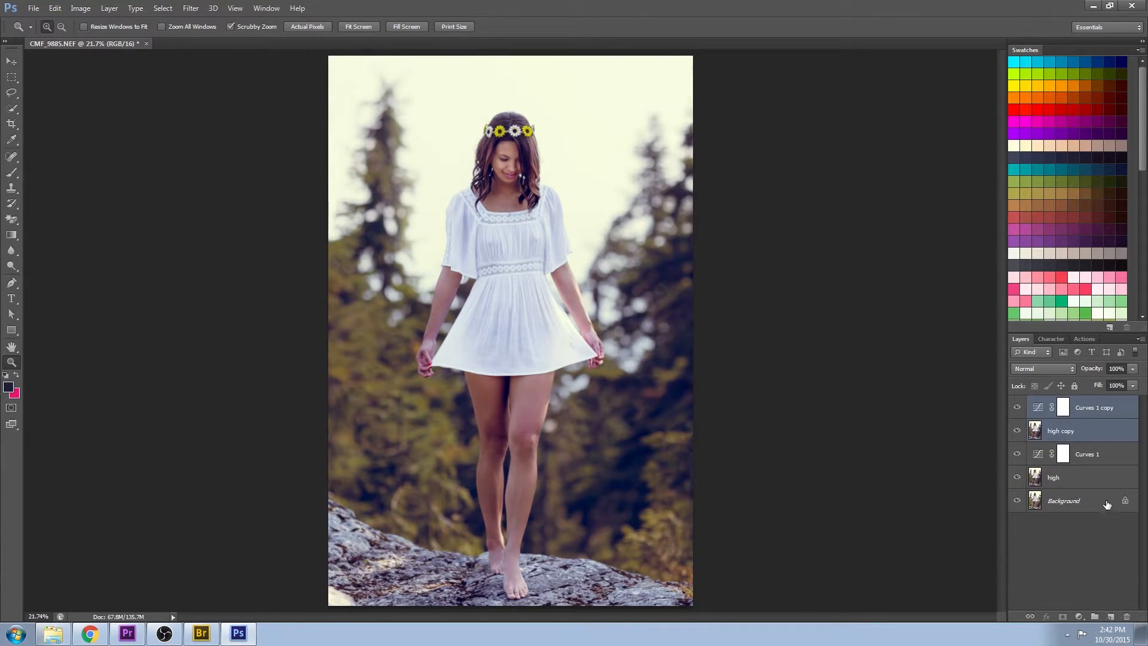
{"action": "key", "text": "ctrl+e"}
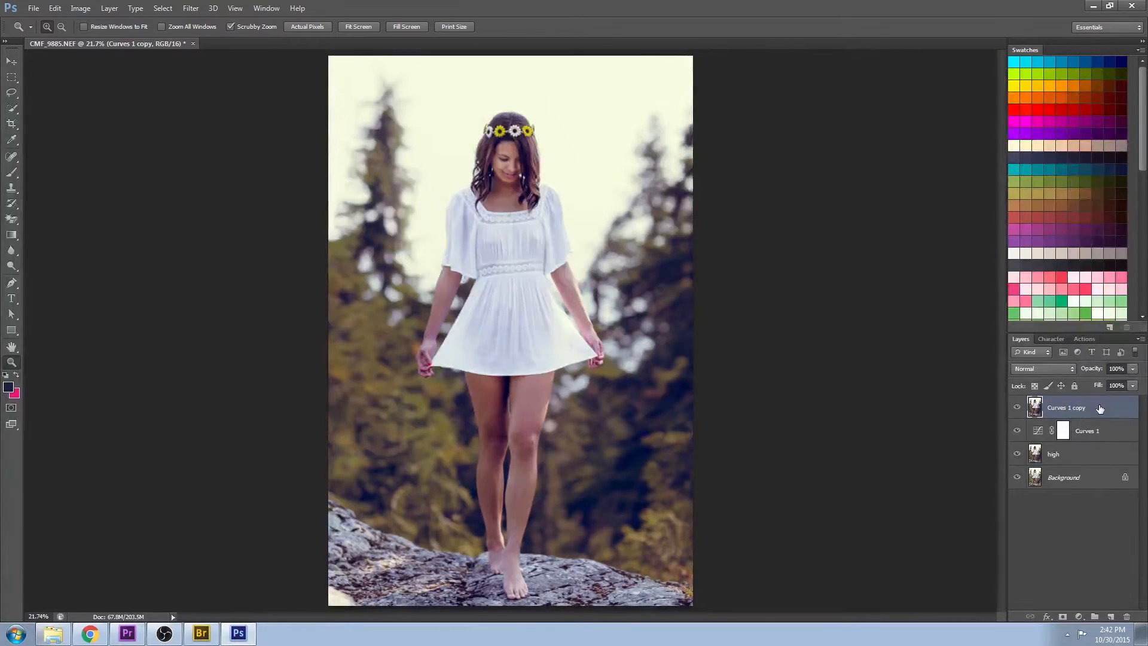
{"action": "left_click", "coordinate": [1062, 616]}
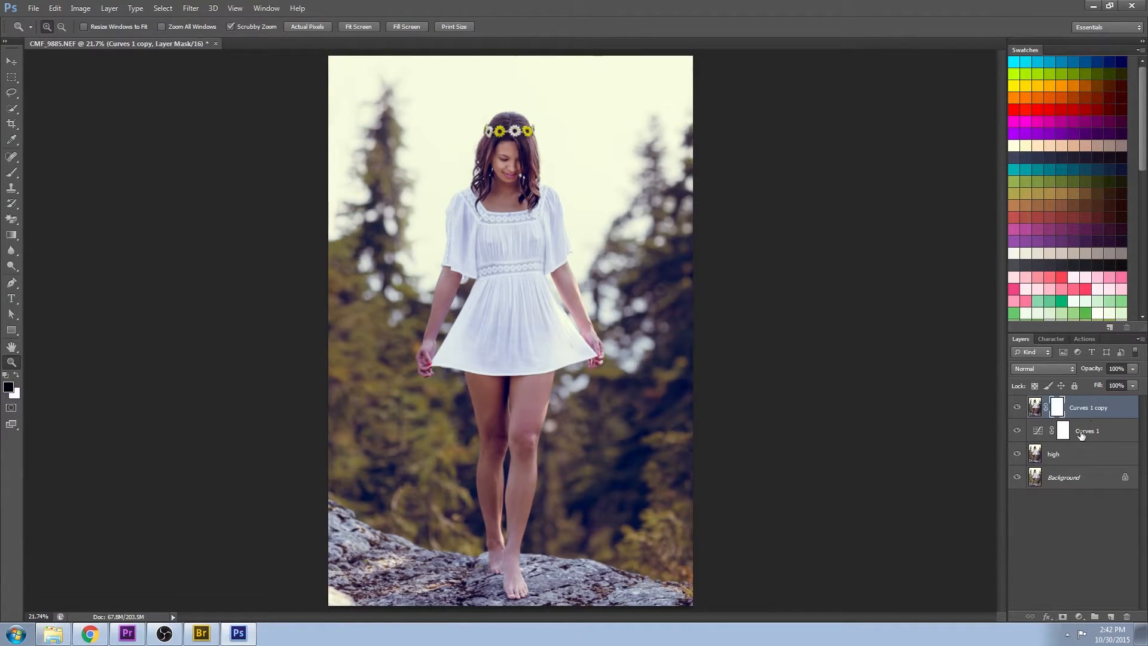
Apply the high layer's RGB image to the Curves 1 copy mask using Apply Image with Multiply blending at 100% opacity.
{"action": "left_click", "coordinate": [80, 7]}
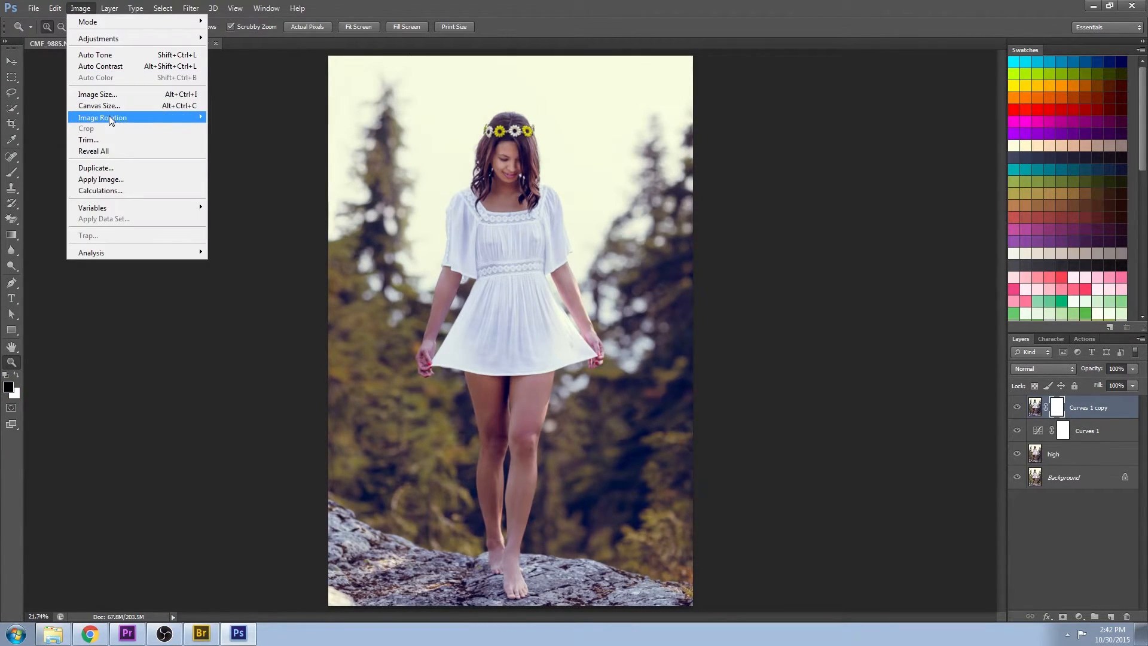
{"action": "left_click", "coordinate": [106, 181]}
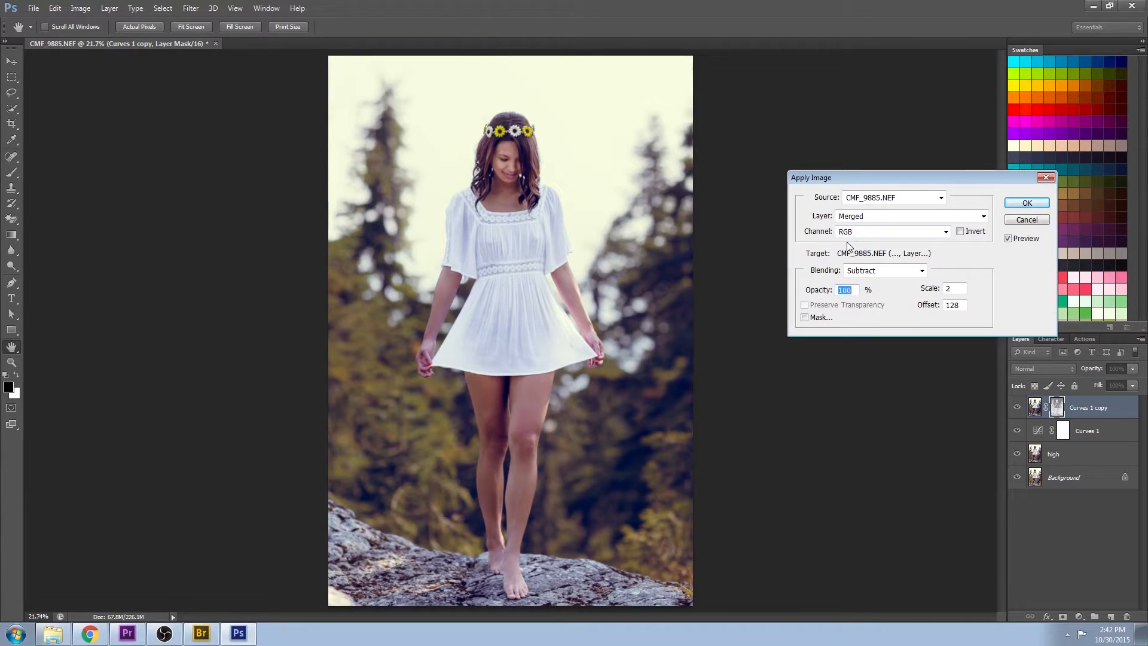
{"action": "left_click", "coordinate": [897, 270]}
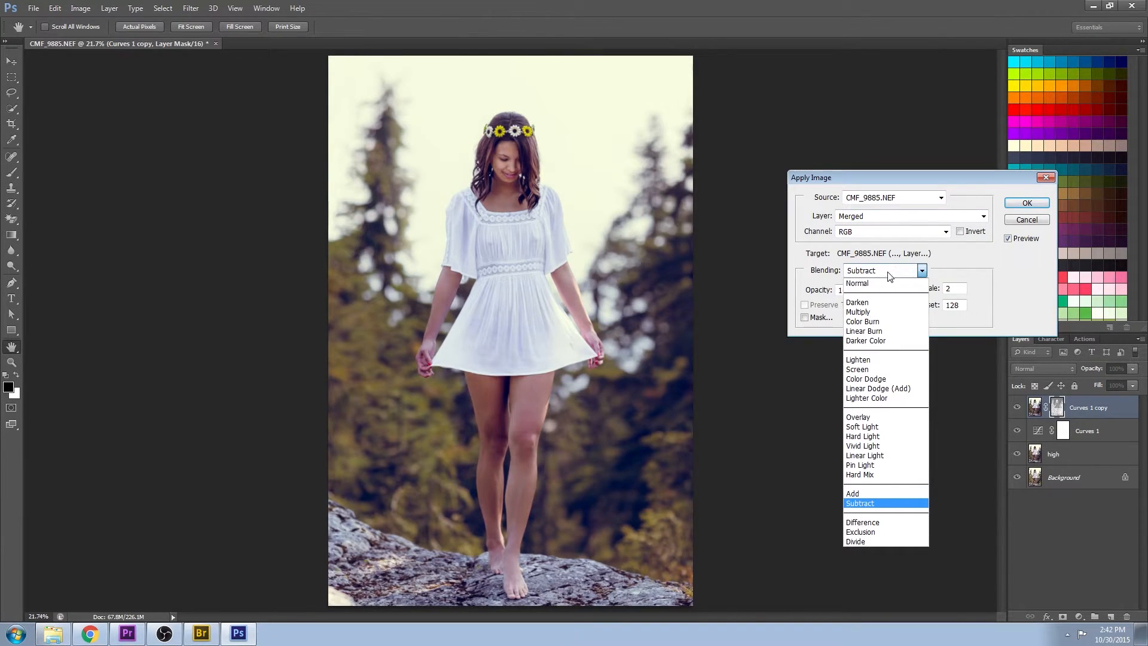
{"action": "left_click", "coordinate": [871, 312]}
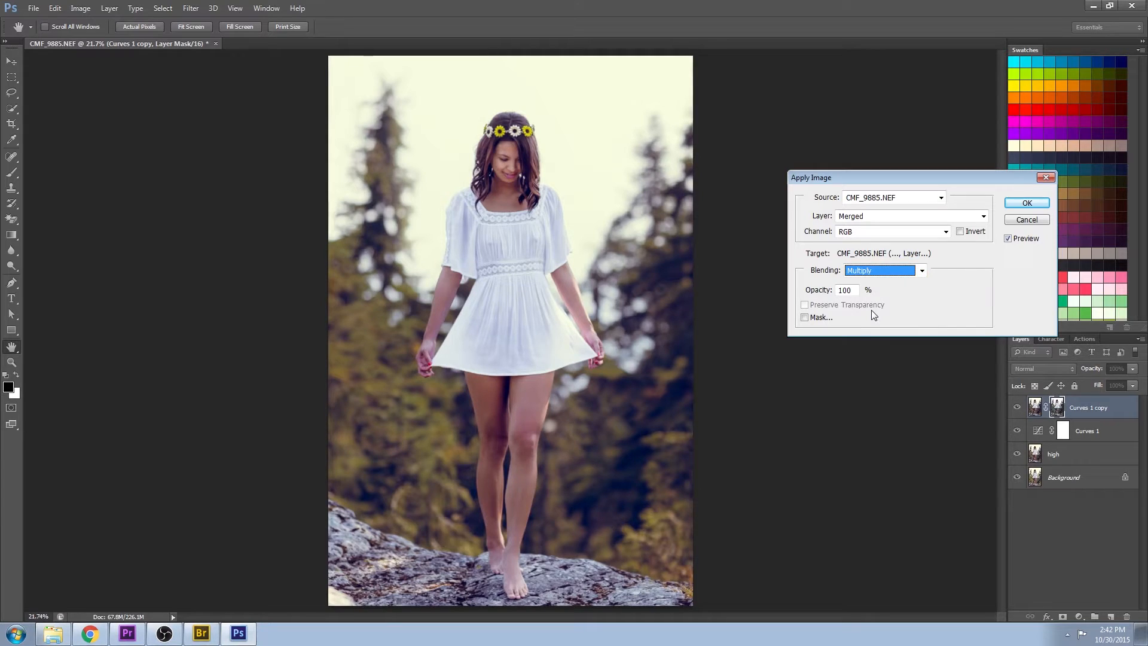
{"action": "left_click", "coordinate": [874, 216]}
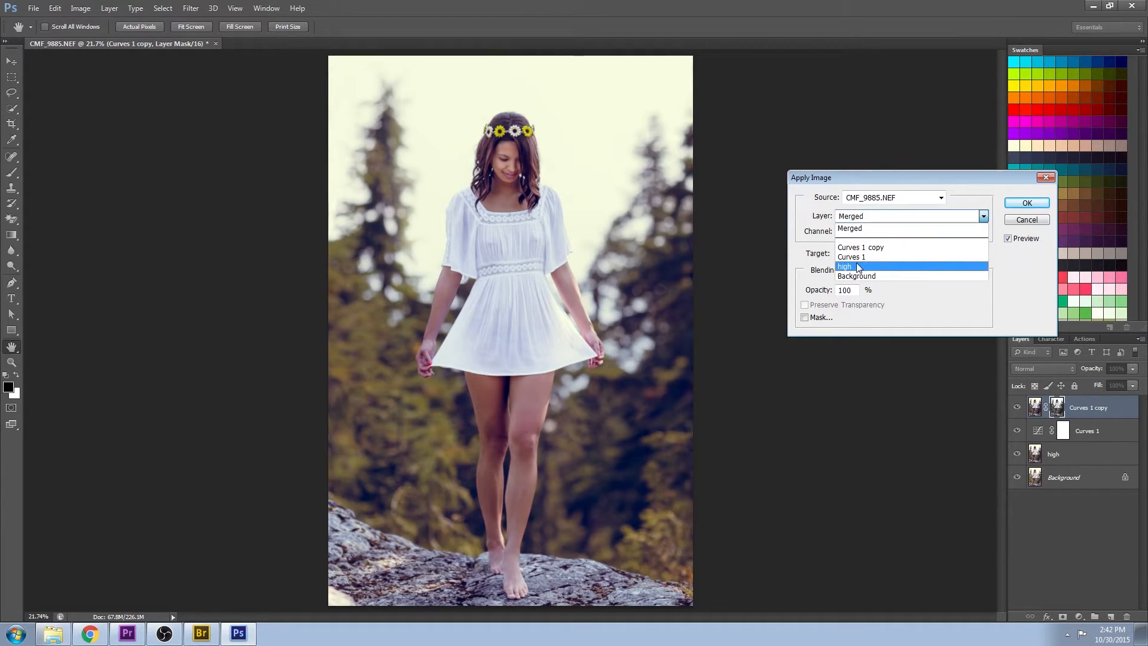
{"action": "left_click", "coordinate": [879, 267]}
{"action": "left_click", "coordinate": [1026, 204]}
{"action": "key", "text": "z"}
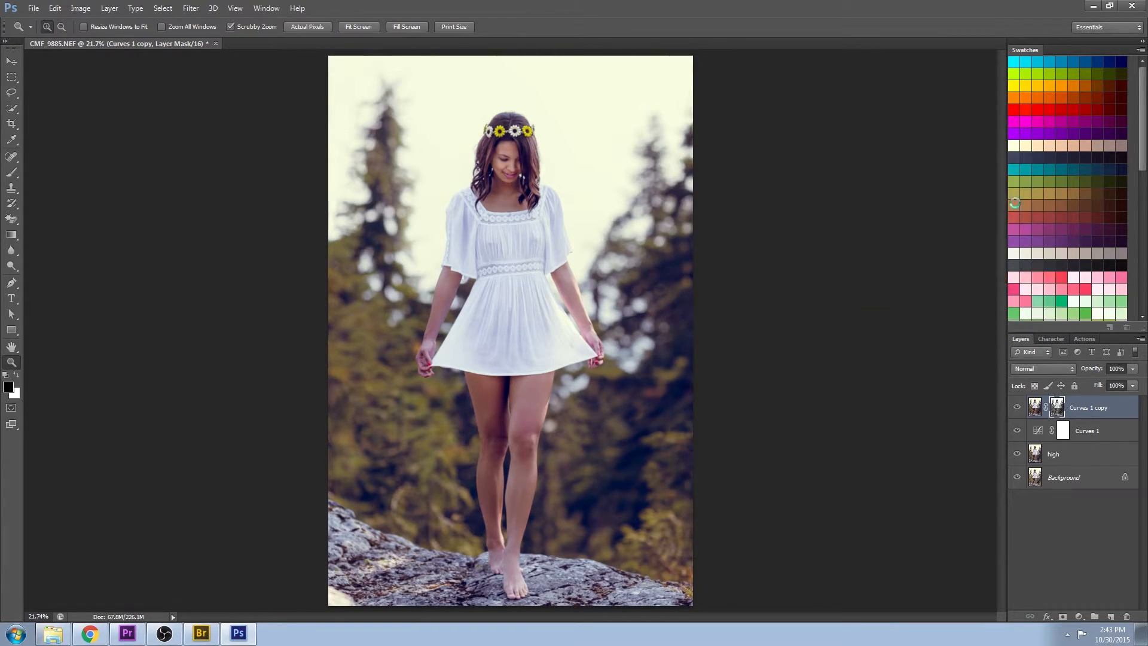
Display the Curves 1 copy mask on its own, run Find Edges on it, and invert the result.
{"action": "left_click", "coordinate": [1057, 407], "text": "alt"}
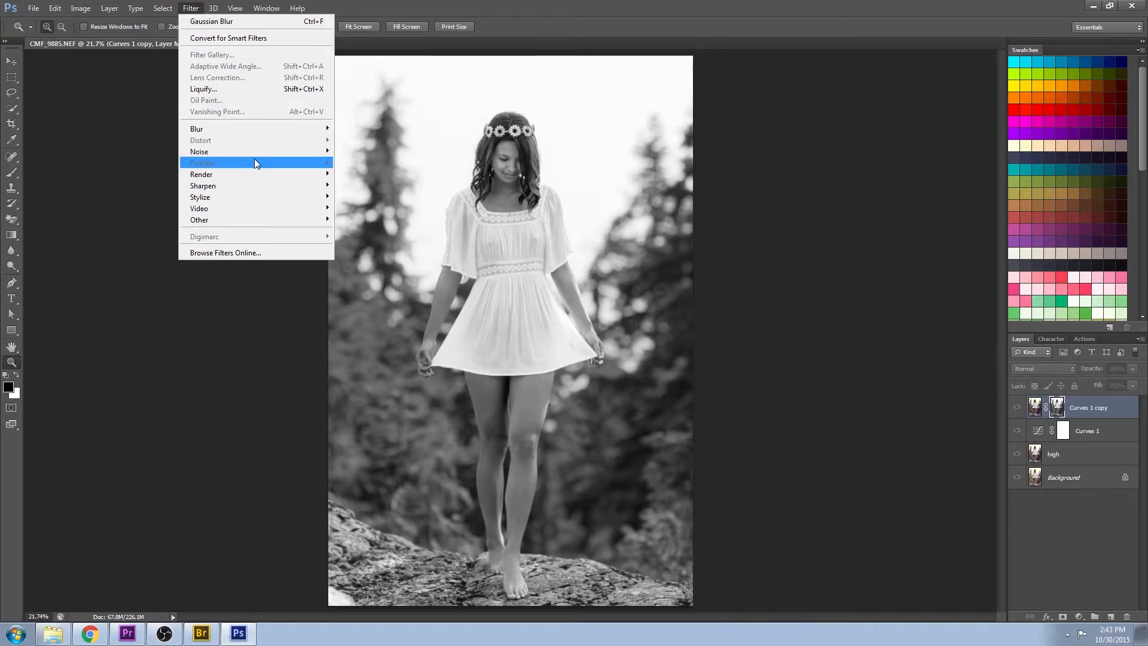
{"action": "mouse_move", "coordinate": [260, 198]}
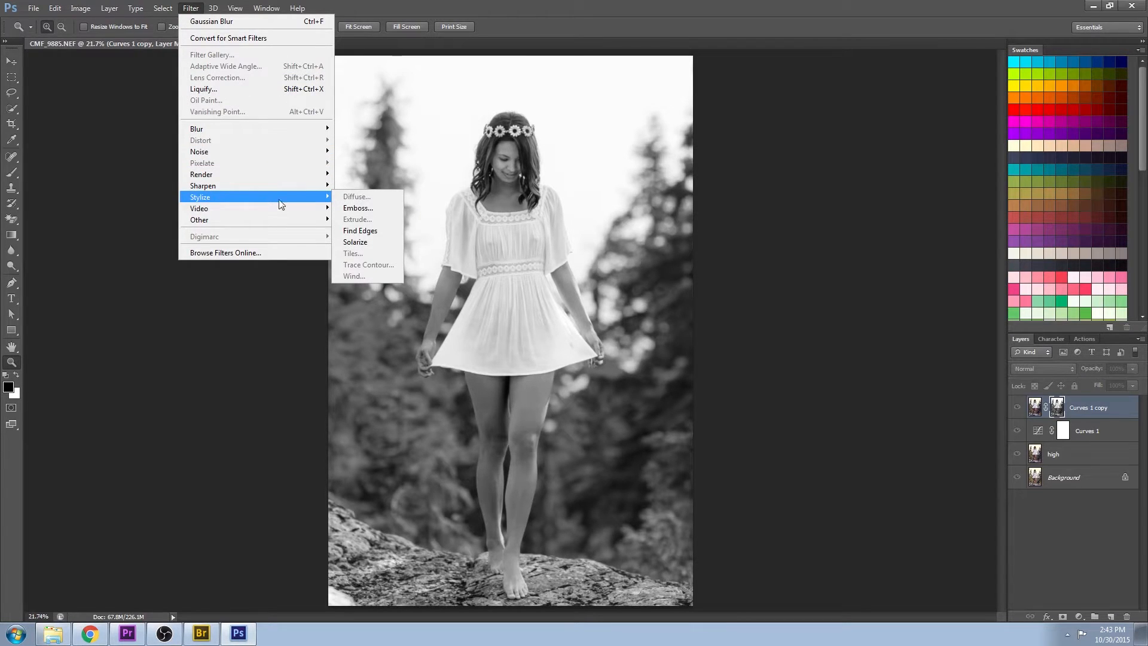
{"action": "left_click", "coordinate": [360, 230]}
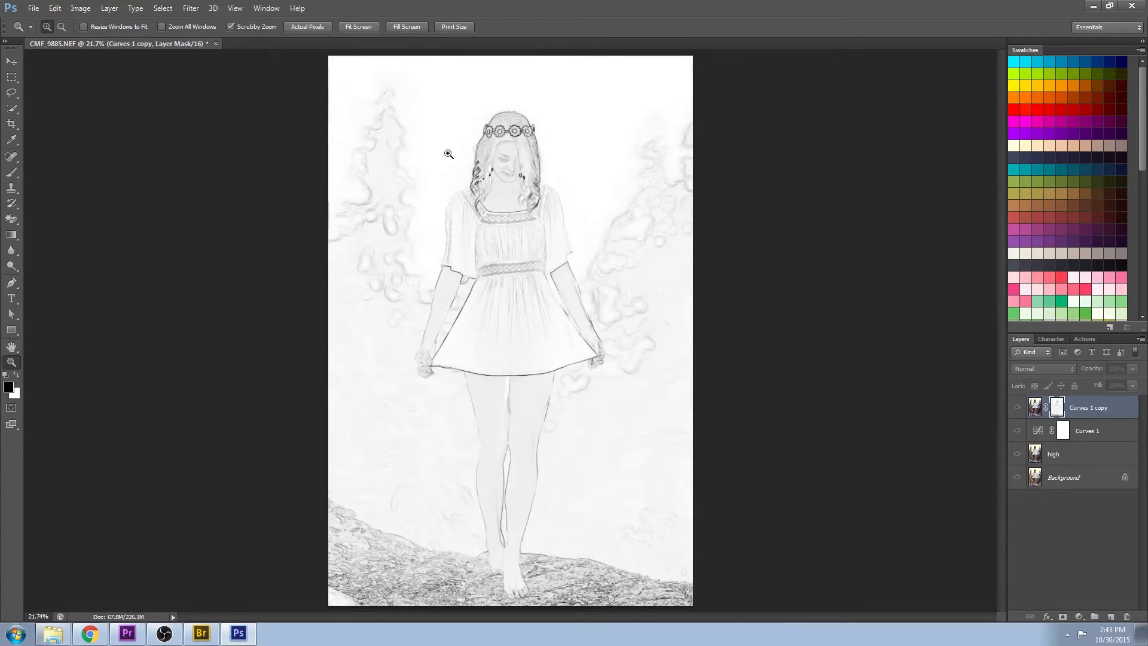
{"action": "left_click", "coordinate": [81, 8]}
{"action": "mouse_move", "coordinate": [95, 39]}
{"action": "left_click", "coordinate": [238, 174]}
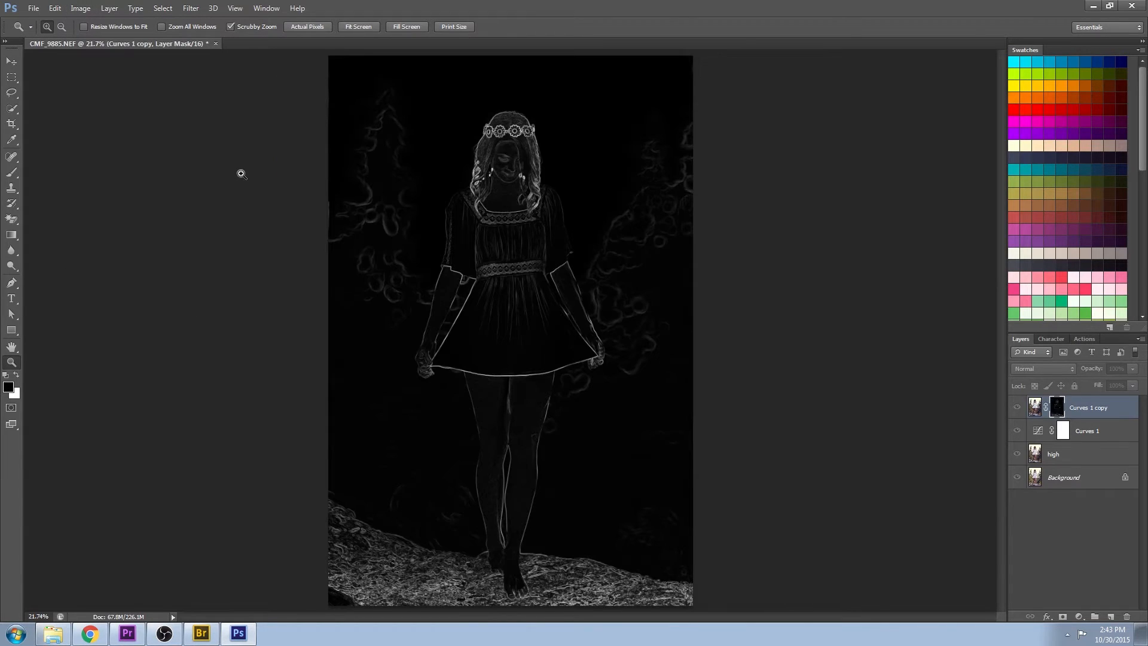
Increase the mask's contrast using Levels with input values 17, 0.75 and 64.
{"action": "left_click", "coordinate": [81, 8]}
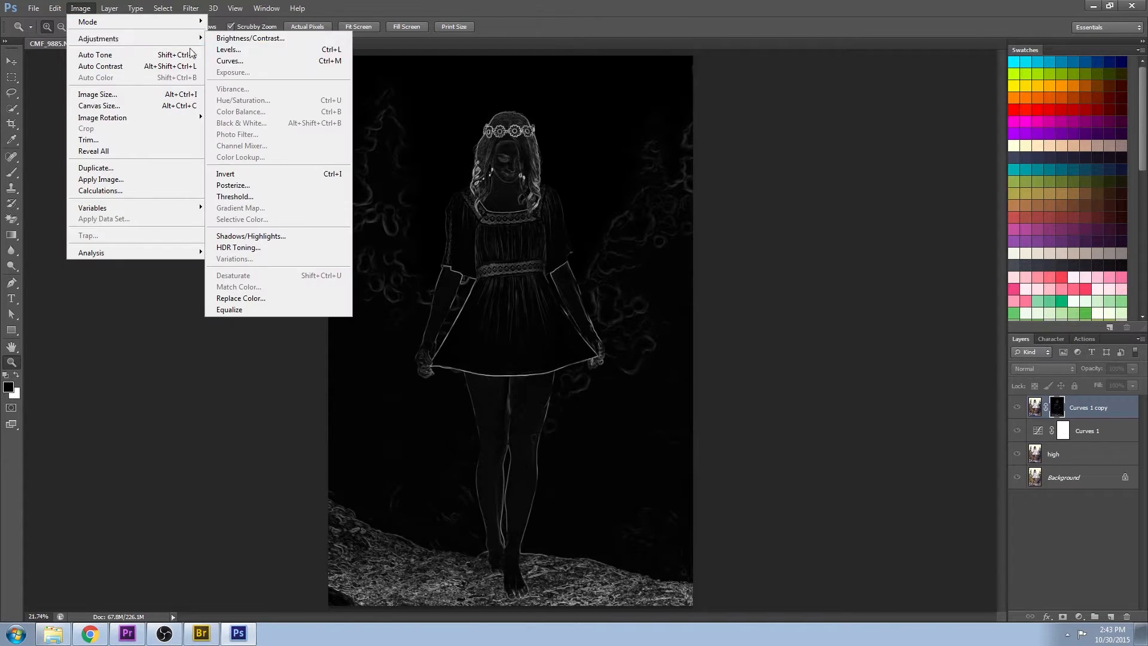
{"action": "left_click", "coordinate": [228, 49]}
{"action": "left_click_drag", "start_coordinate": [1050, 192], "coordinate": [908, 195]}
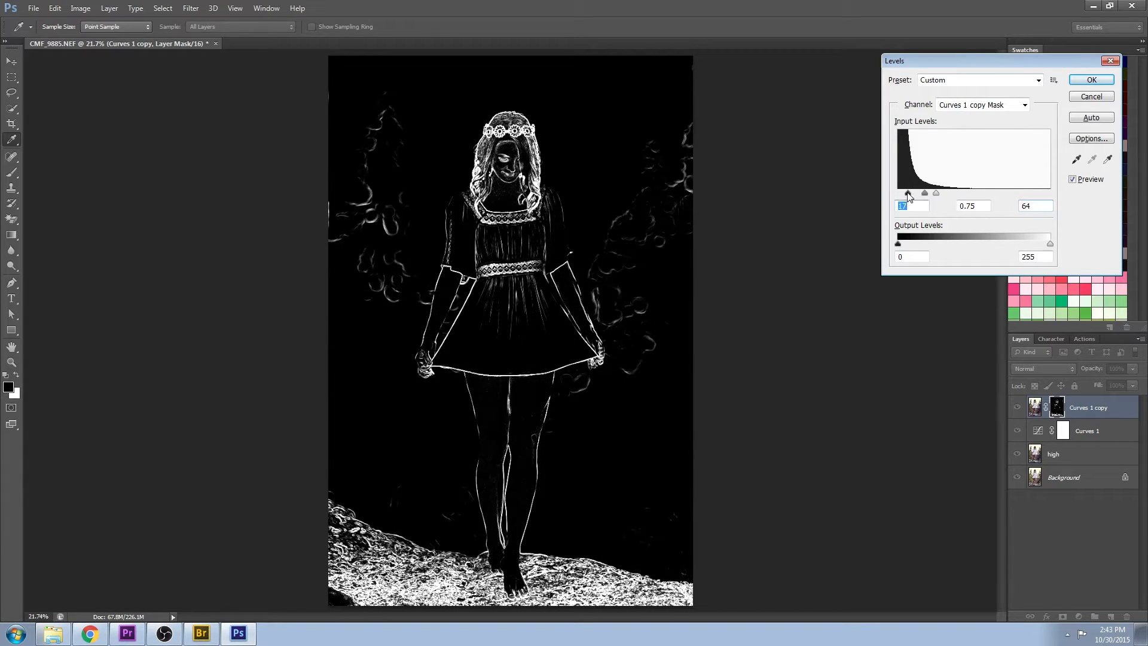
{"action": "key", "text": "z"}
{"action": "left_click", "coordinate": [1091, 79]}
Paint black over the tree outlines in the mask's background, with the Brush enlarged to 1100.
{"action": "left_click_drag", "start_coordinate": [521, 153], "coordinate": [534, 153]}
{"action": "left_click_drag", "start_coordinate": [561, 241], "coordinate": [505, 248]}
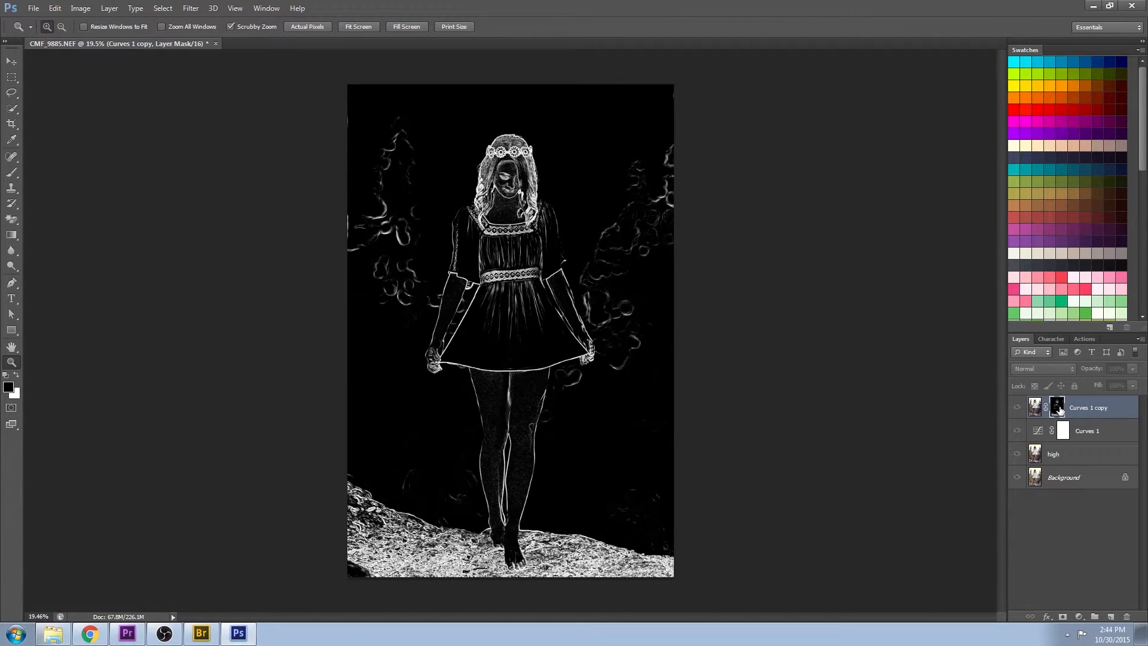
{"action": "left_click", "coordinate": [11, 172]}
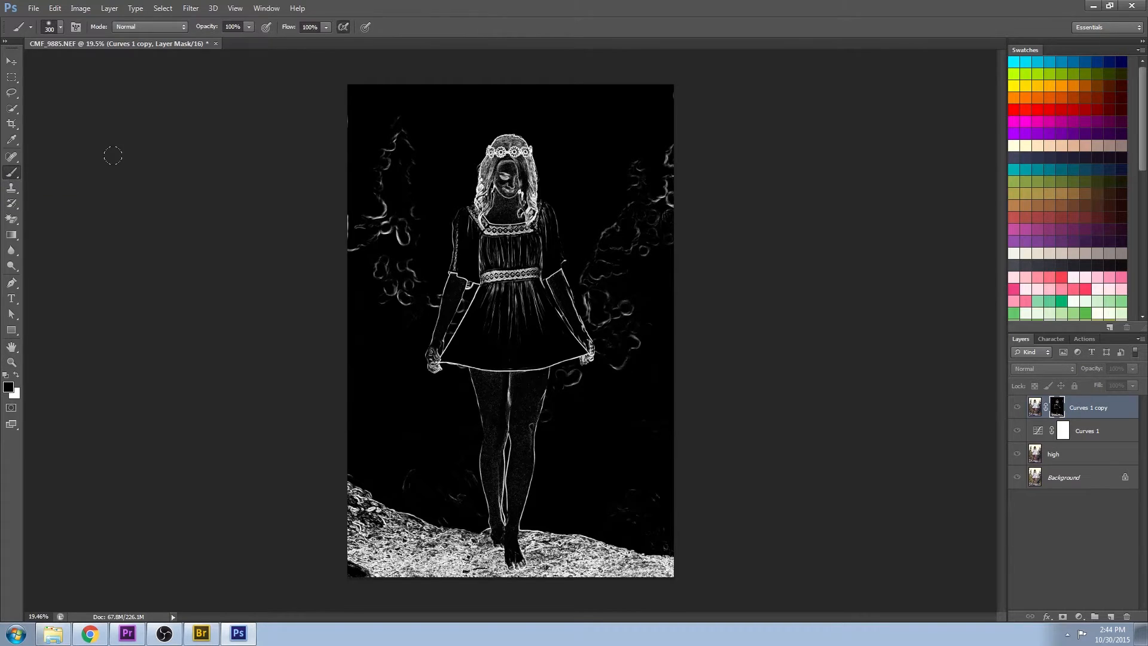
{"action": "mouse_move", "coordinate": [339, 226]}
{"action": "left_mouse_down"}
{"action": "mouse_move", "coordinate": [365, 282]}
{"action": "mouse_move", "coordinate": [373, 200]}
{"action": "mouse_move", "coordinate": [577, 209]}
{"action": "mouse_move", "coordinate": [597, 302]}
{"action": "mouse_move", "coordinate": [603, 293]}
{"action": "mouse_move", "coordinate": [645, 341]}
{"action": "mouse_move", "coordinate": [540, 413]}
{"action": "left_mouse_up"}
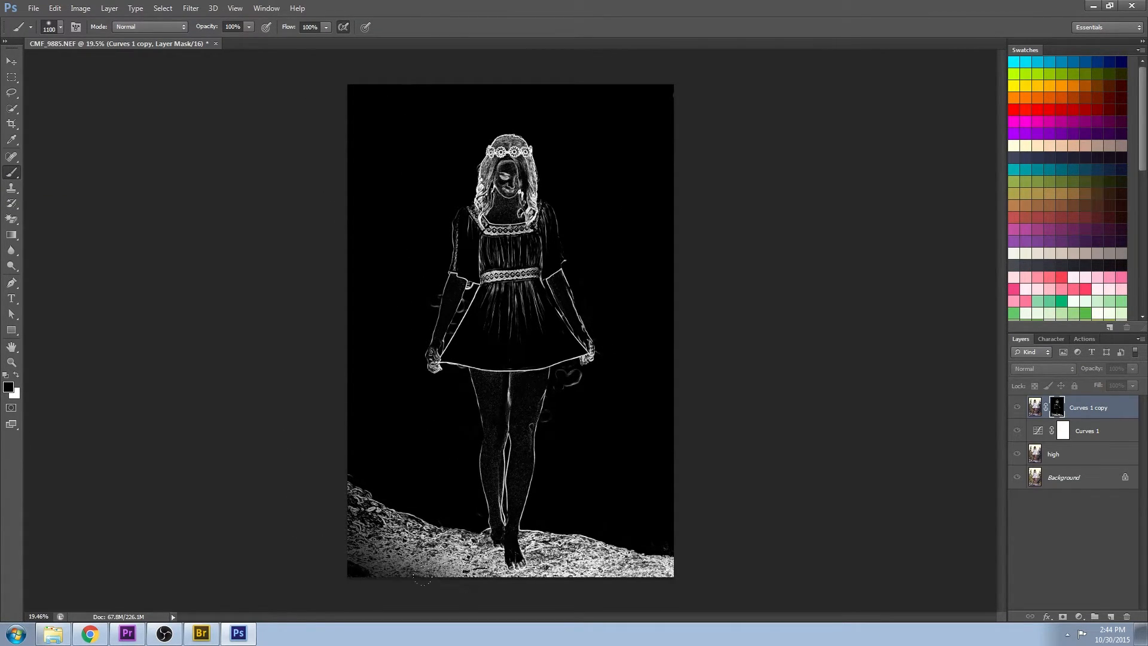
{"action": "key", "text": "bracketright"}
{"action": "key", "text": "bracketright"}
Paint black over the grain inside the legs on the mask, reducing the Brush to size 100 for the narrow areas.
{"action": "key", "text": "z"}
{"action": "left_click_drag", "start_coordinate": [548, 486], "coordinate": [556, 436]}
{"action": "left_click", "coordinate": [11, 172]}
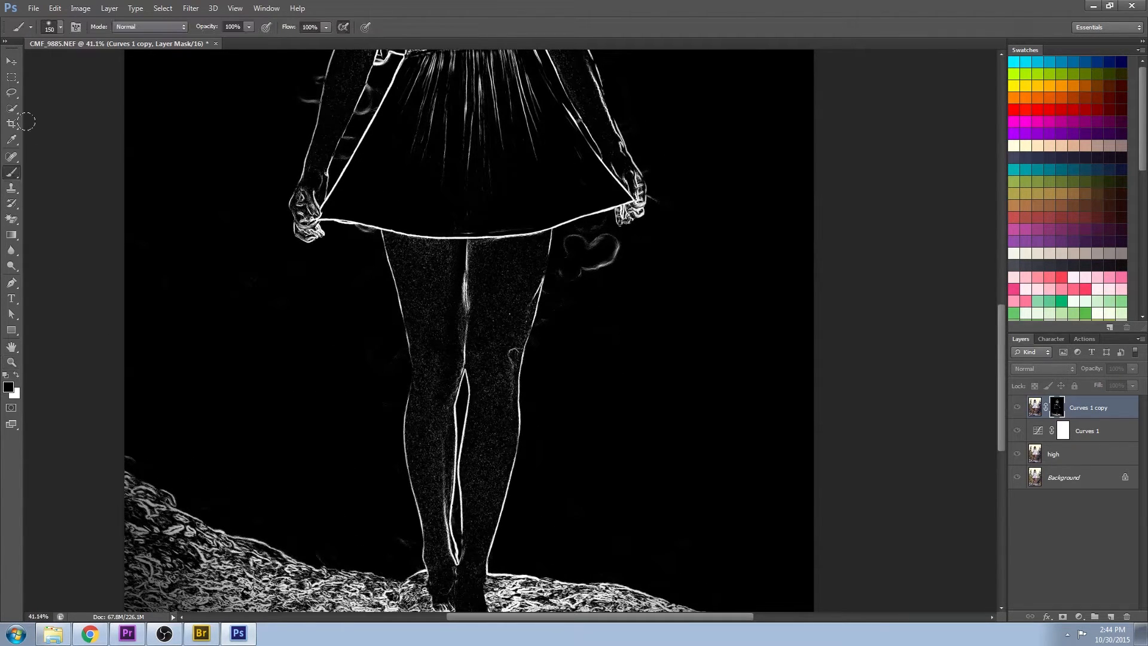
{"action": "key", "text": "bracketright"}
{"action": "key", "text": "bracketright"}
{"action": "key", "text": "bracketright"}
{"action": "mouse_move", "coordinate": [439, 556]}
{"action": "left_mouse_down"}
{"action": "mouse_move", "coordinate": [421, 475]}
{"action": "mouse_move", "coordinate": [412, 253]}
{"action": "mouse_move", "coordinate": [512, 274]}
{"action": "mouse_move", "coordinate": [480, 323]}
{"action": "mouse_move", "coordinate": [479, 460]}
{"action": "mouse_move", "coordinate": [461, 526]}
{"action": "left_mouse_up"}
{"action": "key", "text": "bracketleft"}
{"action": "key", "text": "bracketleft"}
{"action": "key", "text": "bracketleft"}
{"action": "left_click_drag", "start_coordinate": [462, 601], "coordinate": [469, 488]}
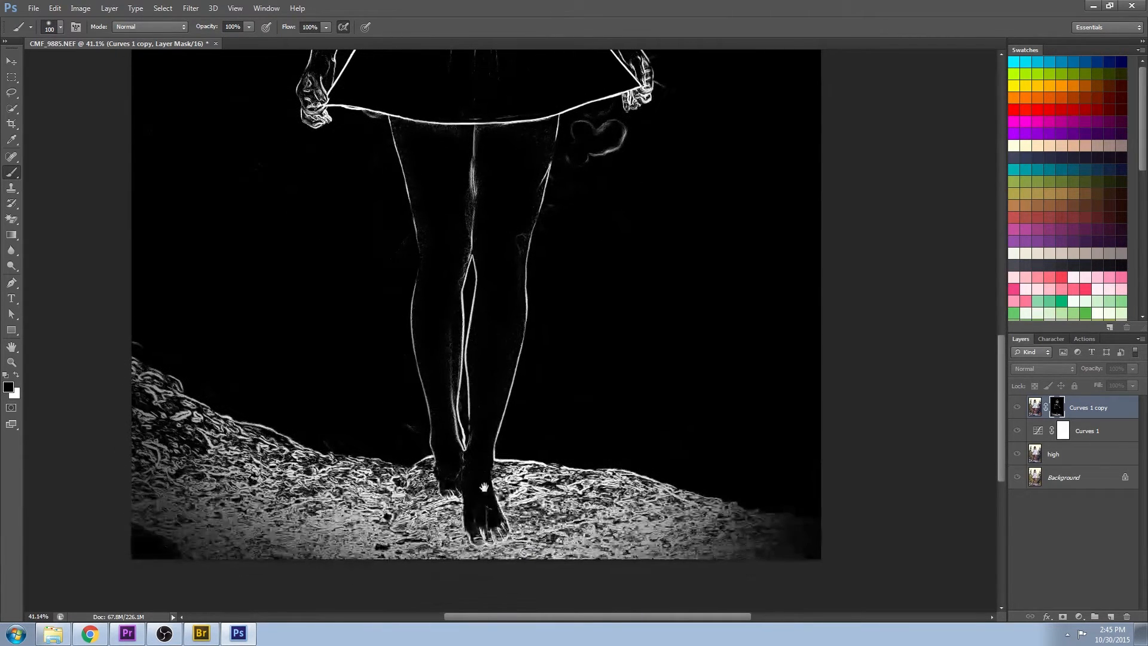
Paint black over the skin grain on the arms, neck and face in the mask, reducing the Brush to size 40 for the face.
{"action": "scroll", "coordinate": [469, 488], "scroll_direction": "up", "scroll_amount": 10}
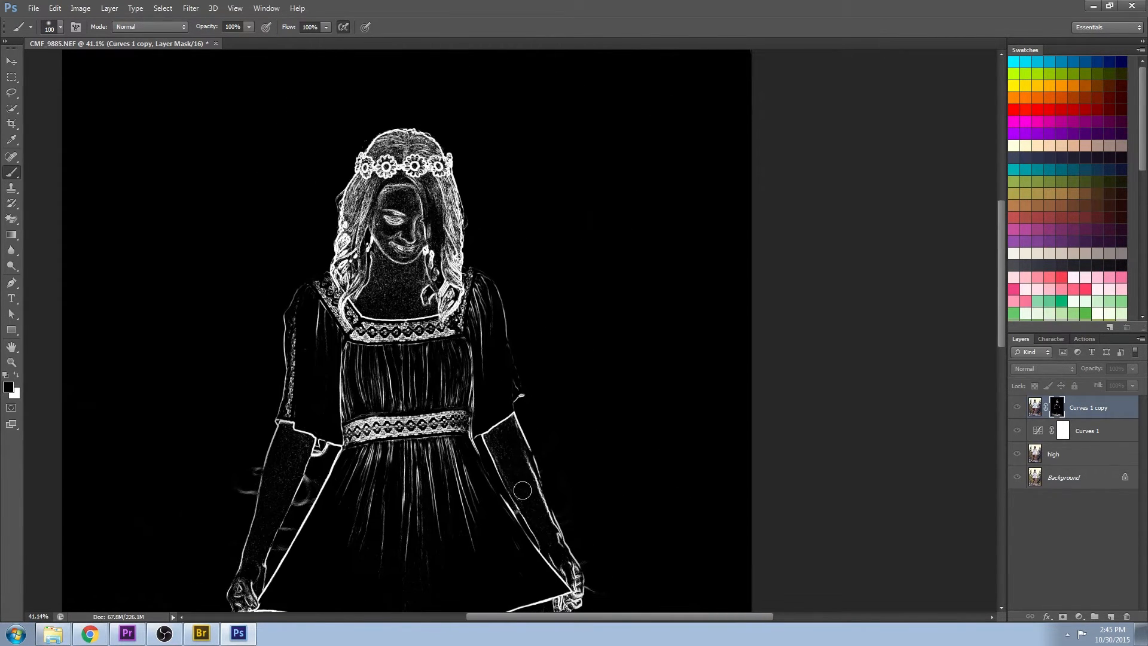
{"action": "scroll", "coordinate": [347, 422], "scroll_direction": "up", "scroll_amount": 3}
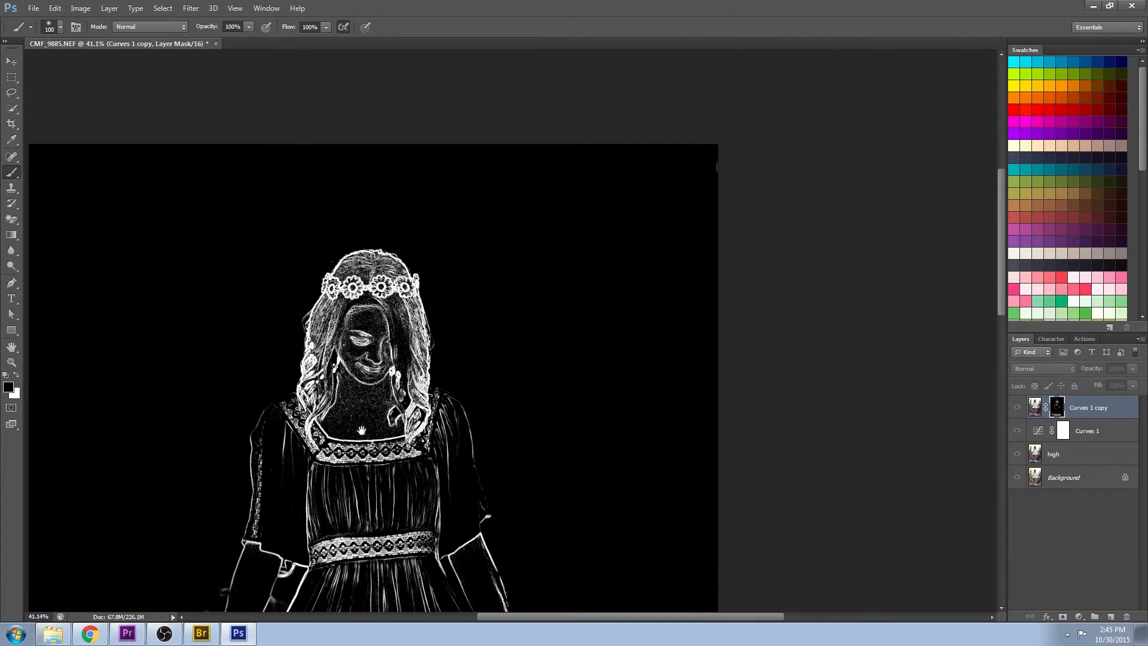
{"action": "key", "text": "bracketleft"}
{"action": "key", "text": "bracketleft"}
{"action": "key", "text": "bracketleft"}
{"action": "mouse_move", "coordinate": [347, 423]}
{"action": "left_mouse_down"}
{"action": "mouse_move", "coordinate": [392, 433]}
{"action": "mouse_move", "coordinate": [353, 389]}
{"action": "mouse_move", "coordinate": [350, 349]}
{"action": "mouse_move", "coordinate": [392, 358]}
{"action": "mouse_move", "coordinate": [379, 377]}
{"action": "left_mouse_up"}
{"action": "mouse_move", "coordinate": [419, 387]}
{"action": "left_mouse_down"}
{"action": "mouse_move", "coordinate": [473, 388]}
{"action": "mouse_move", "coordinate": [460, 388]}
{"action": "left_mouse_up"}
{"action": "key", "text": "bracketleft"}
{"action": "key", "text": "bracketleft"}
{"action": "key", "text": "bracketleft"}
{"action": "key", "text": "bracketleft"}
{"action": "key", "text": "bracketleft"}
{"action": "mouse_move", "coordinate": [265, 352]}
{"action": "left_mouse_down"}
{"action": "mouse_move", "coordinate": [287, 247]}
{"action": "mouse_move", "coordinate": [314, 299]}
{"action": "mouse_move", "coordinate": [341, 310]}
{"action": "mouse_move", "coordinate": [325, 373]}
{"action": "left_mouse_up"}
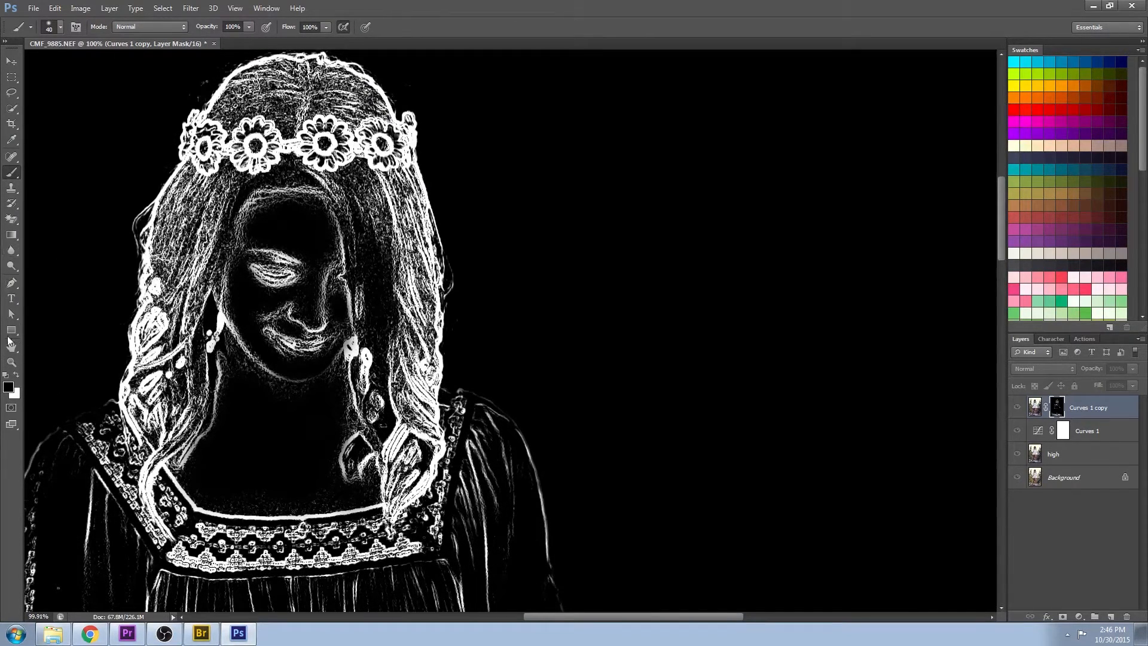
Paint black over the remaining skin grain from the neck down to the legs, enlarging the Brush to 50 and 80.
{"action": "left_click", "coordinate": [11, 362]}
{"action": "left_click", "coordinate": [51, 299], "text": "alt"}
{"action": "left_click", "coordinate": [51, 299], "text": "alt"}
{"action": "key", "text": "b"}
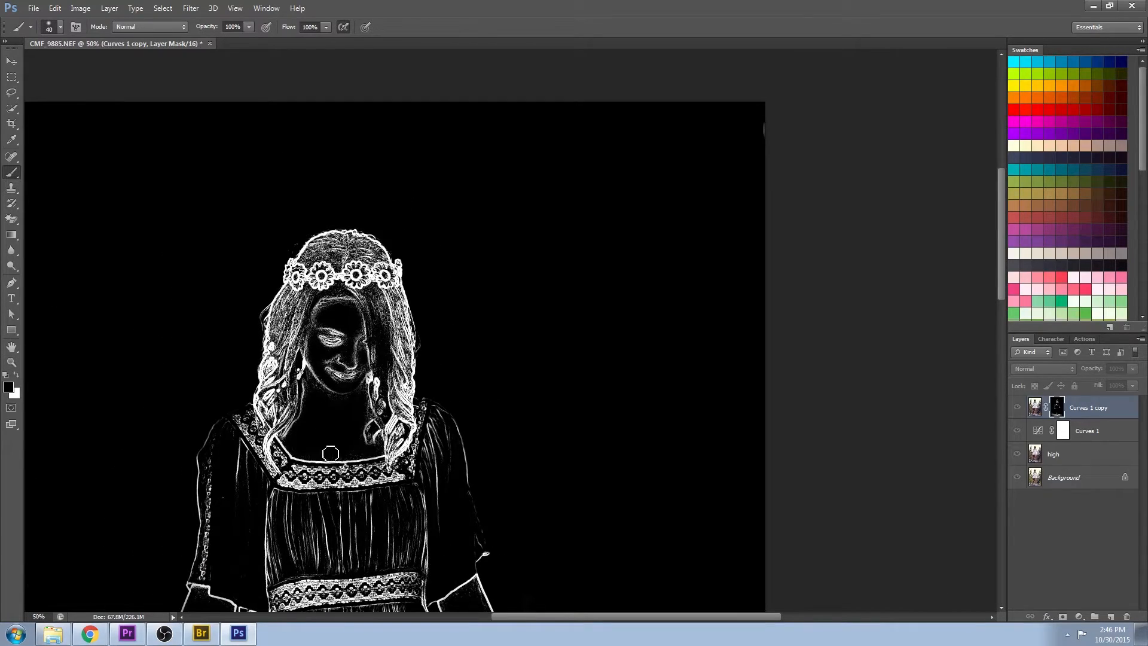
{"action": "left_click_drag", "start_coordinate": [470, 592], "coordinate": [532, 307]}
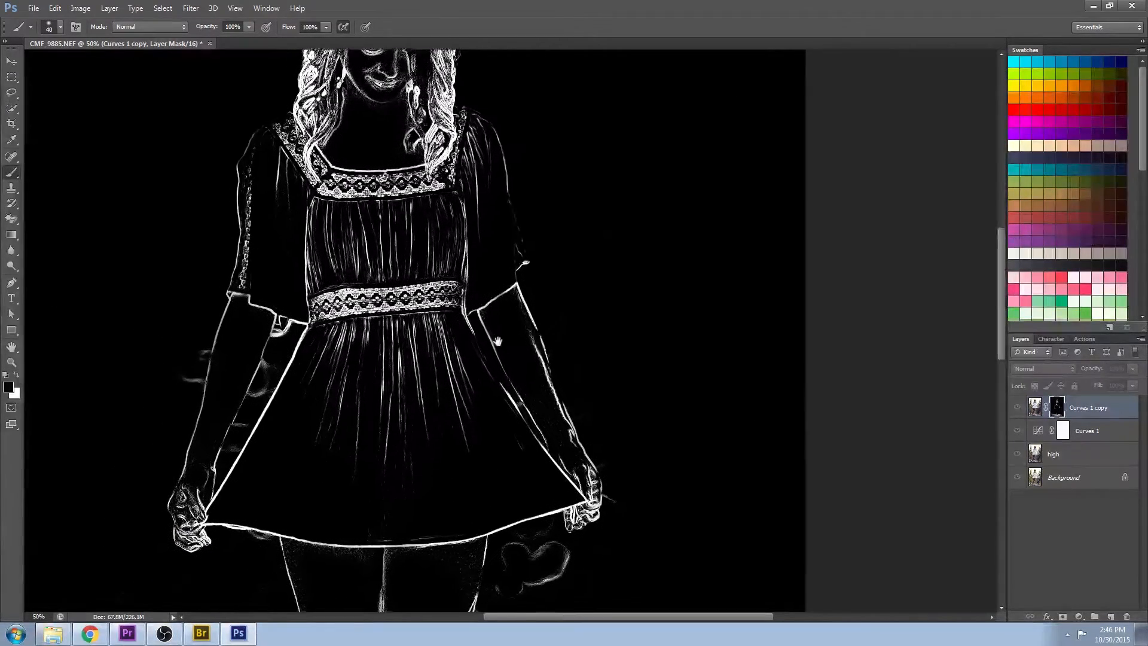
{"action": "key", "text": "bracketright"}
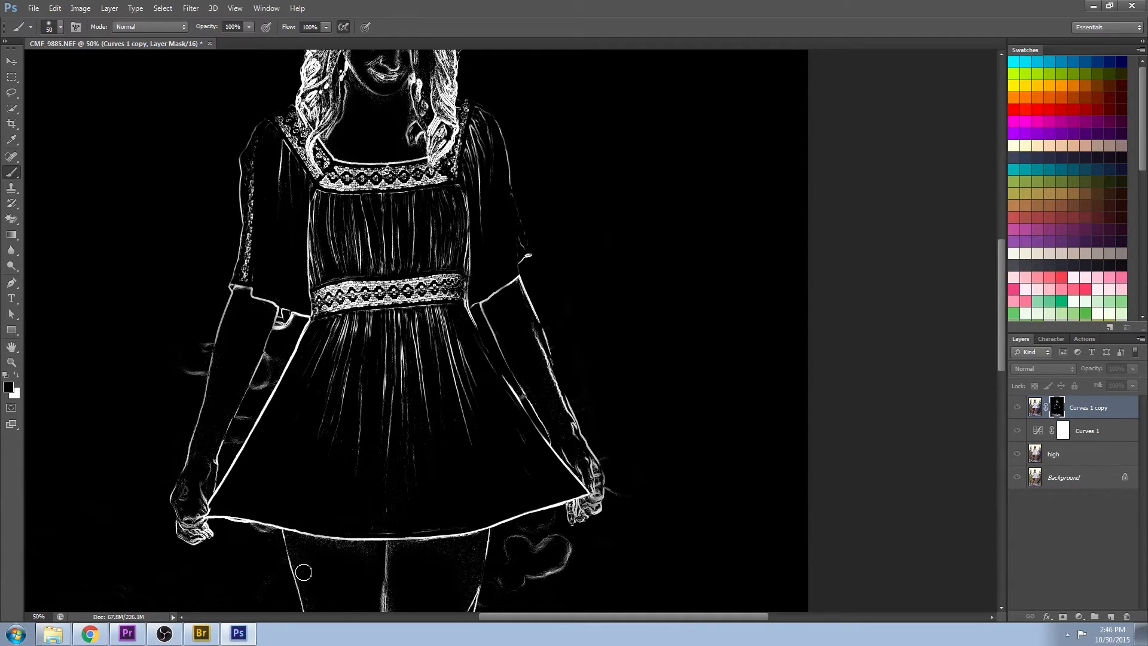
{"action": "left_click_drag", "start_coordinate": [436, 559], "coordinate": [469, 309]}
{"action": "key", "text": "bracketright"}
{"action": "key", "text": "bracketright"}
{"action": "key", "text": "bracketright"}
{"action": "key", "text": "x"}
{"action": "left_click_drag", "start_coordinate": [437, 546], "coordinate": [457, 328]}
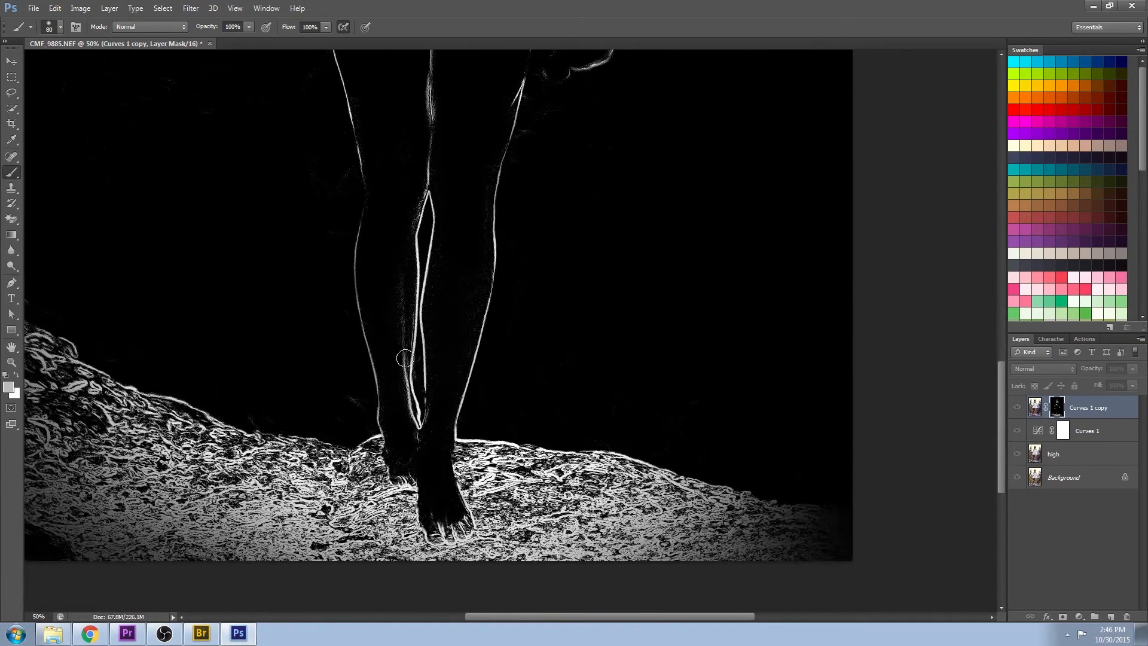
Apply Unsharp Mask to the Curves 1 copy layer's image with Amount 200%, Radius 2.0 pixels and Threshold 10.
{"action": "key", "text": "z"}
{"action": "key", "text": "ctrl+minus"}
{"action": "key", "text": "ctrl+minus"}
{"action": "key", "text": "ctrl+minus"}
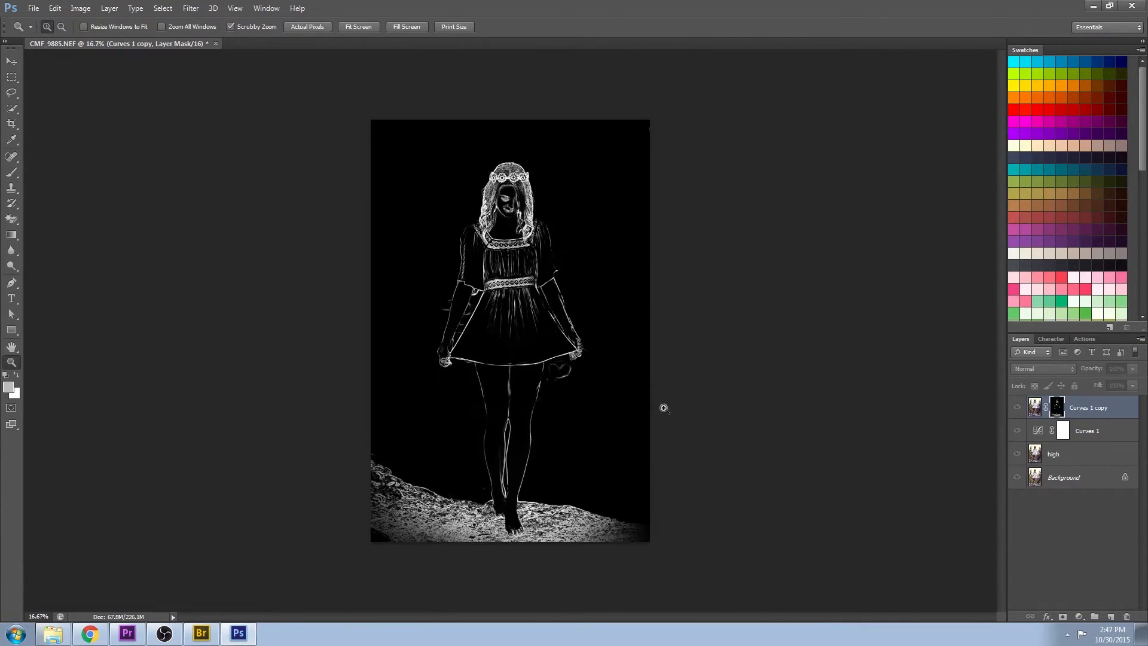
{"action": "left_click", "coordinate": [1034, 408]}
{"action": "left_click", "coordinate": [607, 285]}
{"action": "scroll", "coordinate": [223, 463], "scroll_direction": "up", "scroll_amount": 1}
{"action": "left_click", "coordinate": [190, 8]}
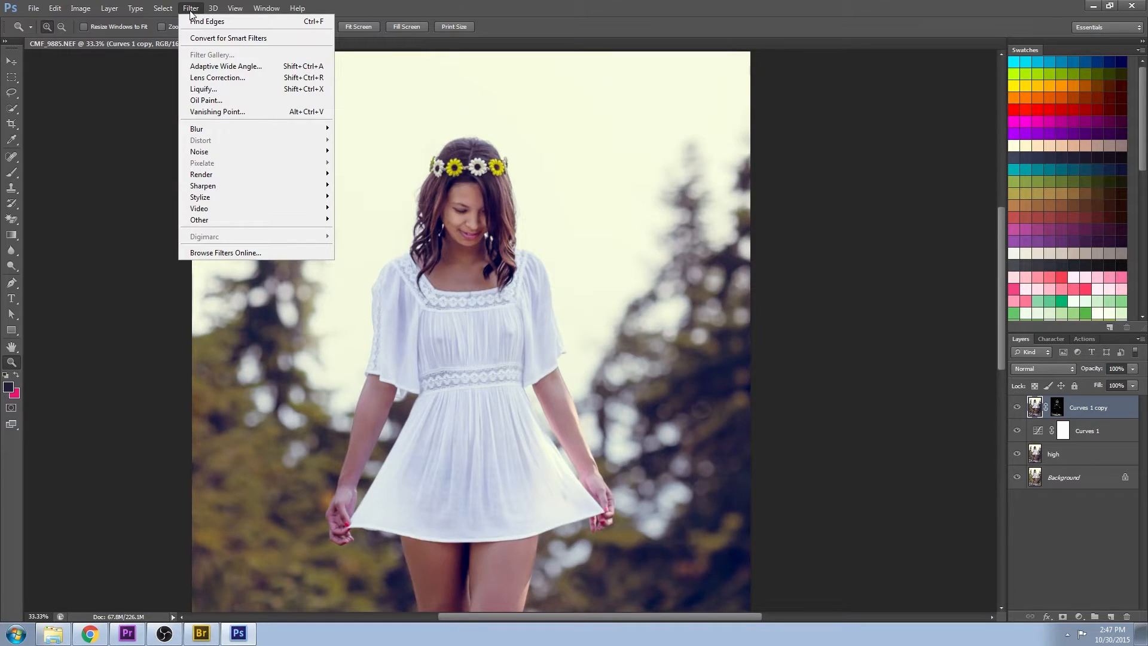
{"action": "mouse_move", "coordinate": [251, 186]}
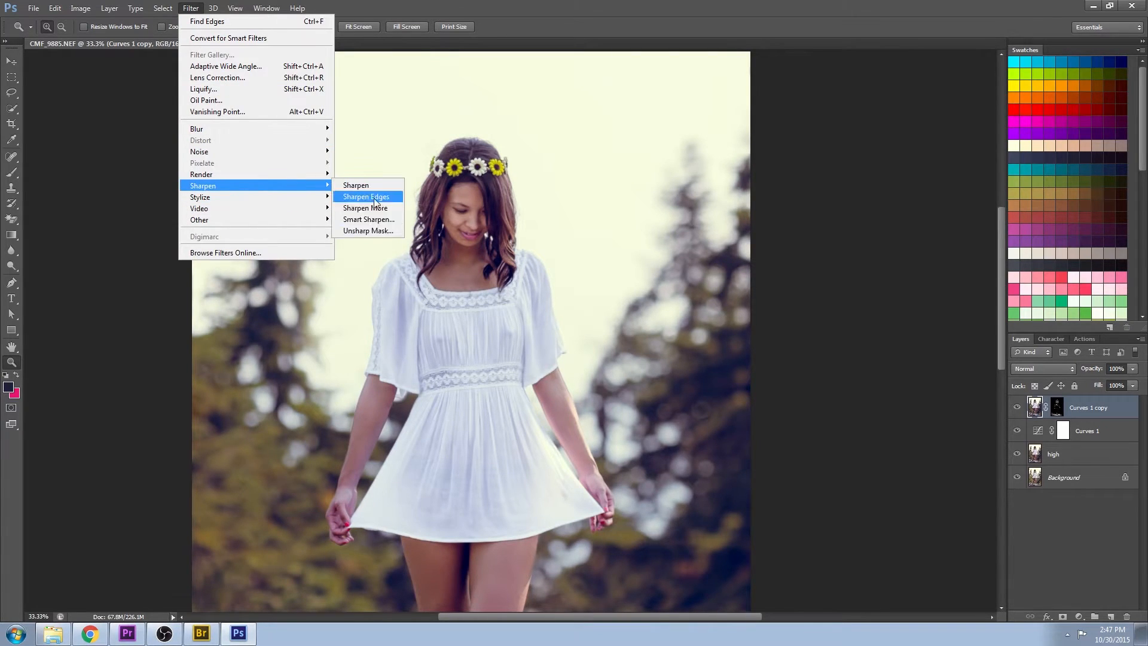
{"action": "left_click", "coordinate": [365, 235]}
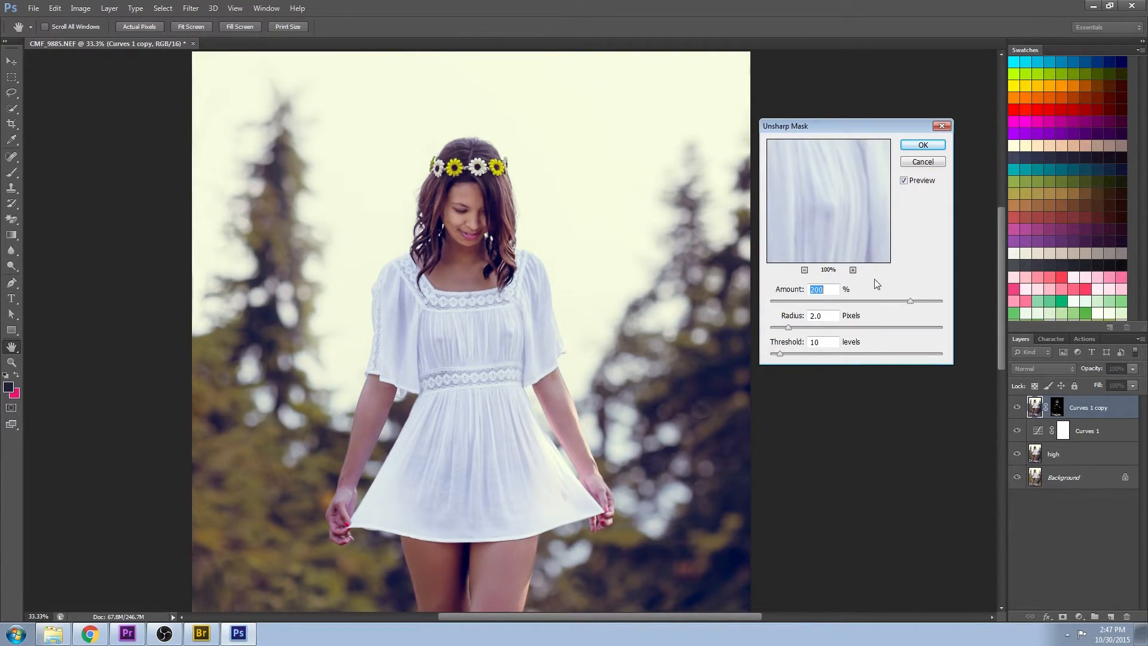
{"action": "left_click", "coordinate": [924, 147]}
Compare the portrait with and without the sharpened layer, at full view and close up on the face and earrings.
{"action": "key", "text": "z"}
{"action": "key", "text": "ctrl+0"}
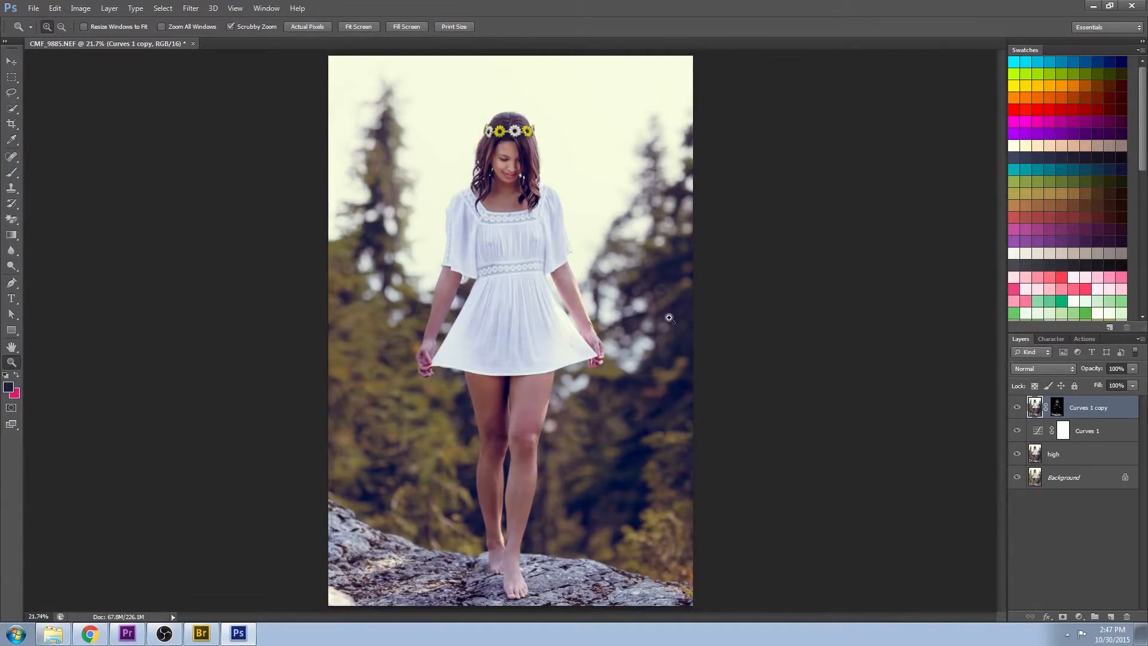
{"action": "left_click", "coordinate": [1017, 409]}
{"action": "left_click", "coordinate": [1017, 409]}
{"action": "left_click_drag", "start_coordinate": [524, 185], "coordinate": [574, 184]}
{"action": "left_click", "coordinate": [1017, 409]}
{"action": "left_click", "coordinate": [1017, 409]}
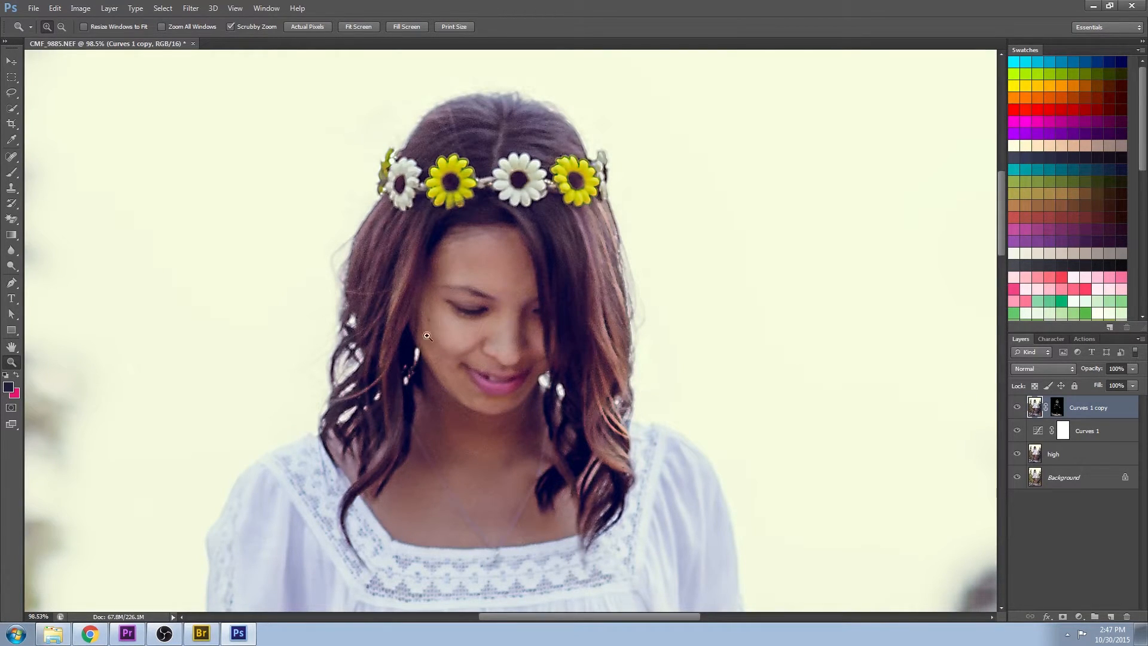
{"action": "left_click_drag", "start_coordinate": [404, 357], "coordinate": [519, 446]}
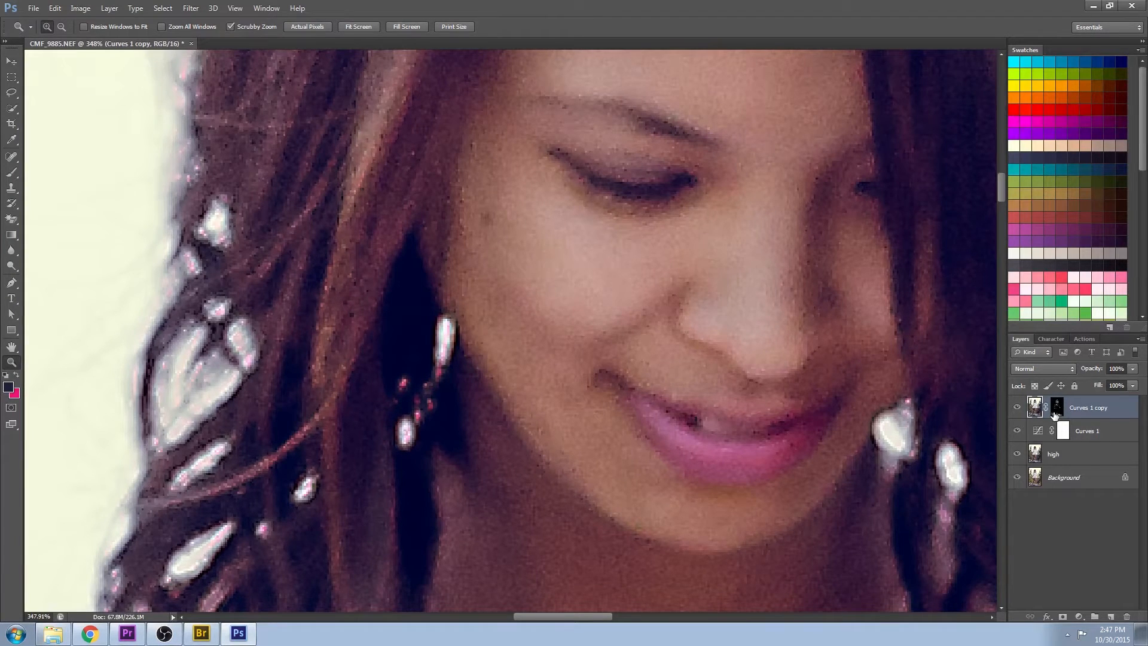
Set the sharpened layer's blend mode to Luminosity and rename it "Sharpen".
{"action": "left_click", "coordinate": [1039, 368]}
{"action": "left_click", "coordinate": [1036, 359]}
{"action": "key", "text": "ctrl+0"}
{"action": "double_click", "coordinate": [1085, 408]}
{"action": "type", "text": "Sharpen"}
{"action": "key", "text": "Return"}
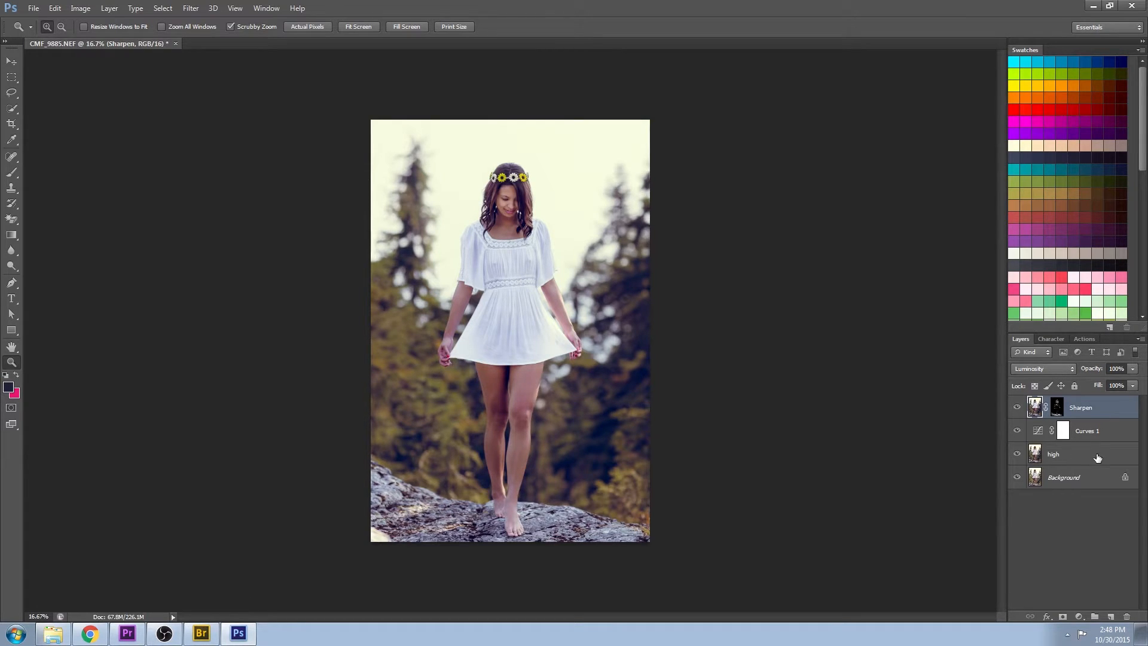
Group the Sharpen, Curves 1 and high layers into a new group named "after".
{"action": "left_click", "coordinate": [1097, 457]}
{"action": "left_click", "coordinate": [1102, 412], "text": "shift"}
{"action": "left_click", "coordinate": [1142, 340]}
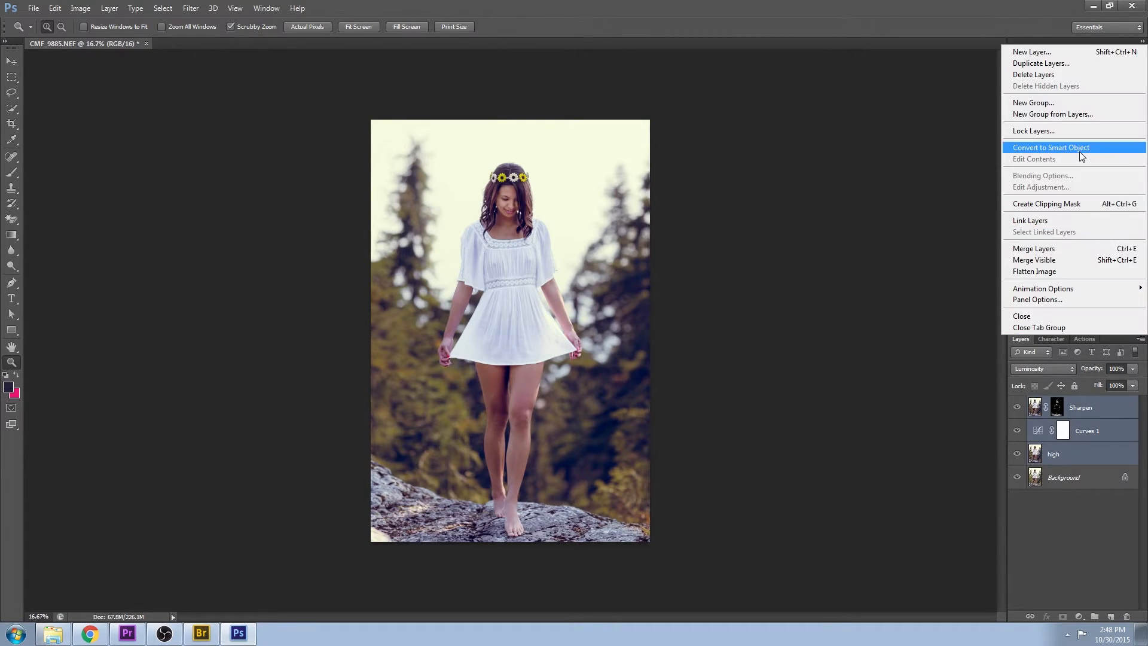
{"action": "left_click", "coordinate": [1054, 113]}
{"action": "type", "text": "after"}
{"action": "key", "text": "Return"}
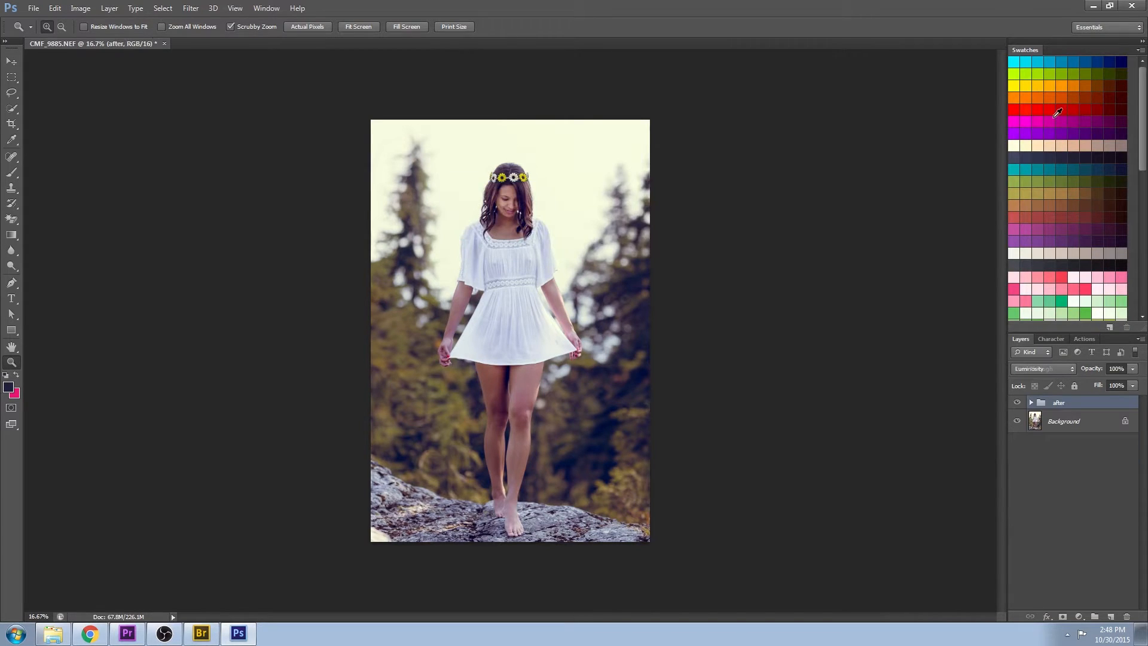
Rename the Background layer "before" and toggle the after group's visibility to compare the two versions.
{"action": "double_click", "coordinate": [1067, 422]}
{"action": "type", "text": "before"}
{"action": "key", "text": "Return"}
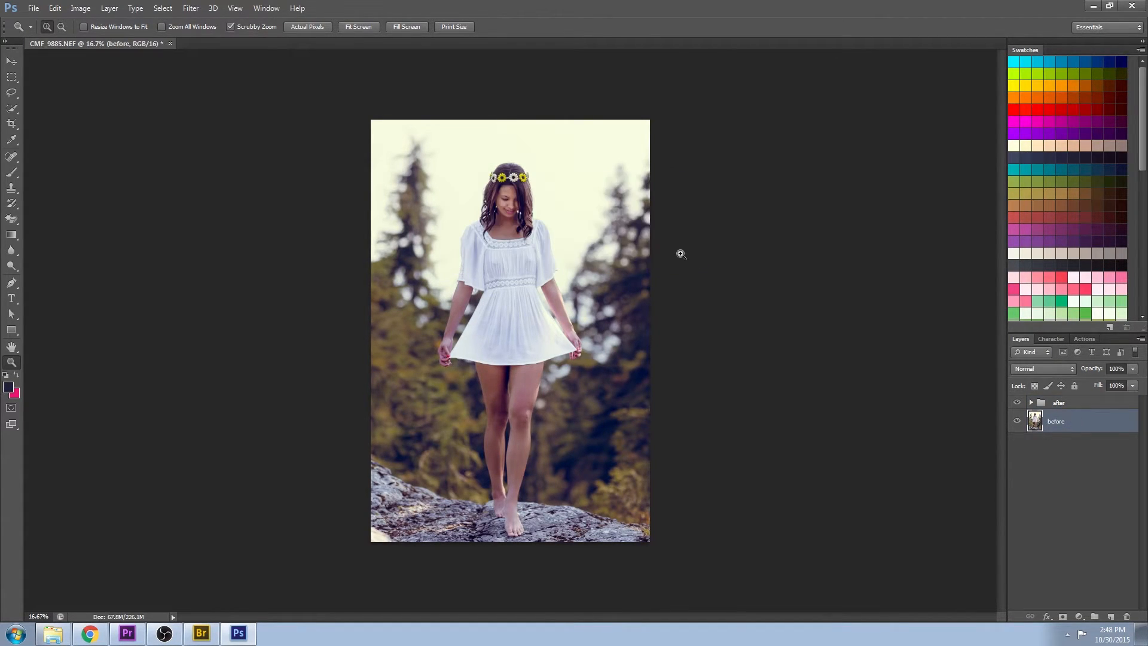
{"action": "left_click", "coordinate": [1018, 402]}
{"action": "left_click", "coordinate": [1018, 402]}
{"action": "left_click", "coordinate": [1018, 402]}
{"action": "left_click", "coordinate": [1018, 402]}
Switch to Camera Raw, reset the photo to Camera Raw Defaults with the Camera Neutral profile, and open it in Photoshop.
{"action": "left_click", "coordinate": [202, 633]}
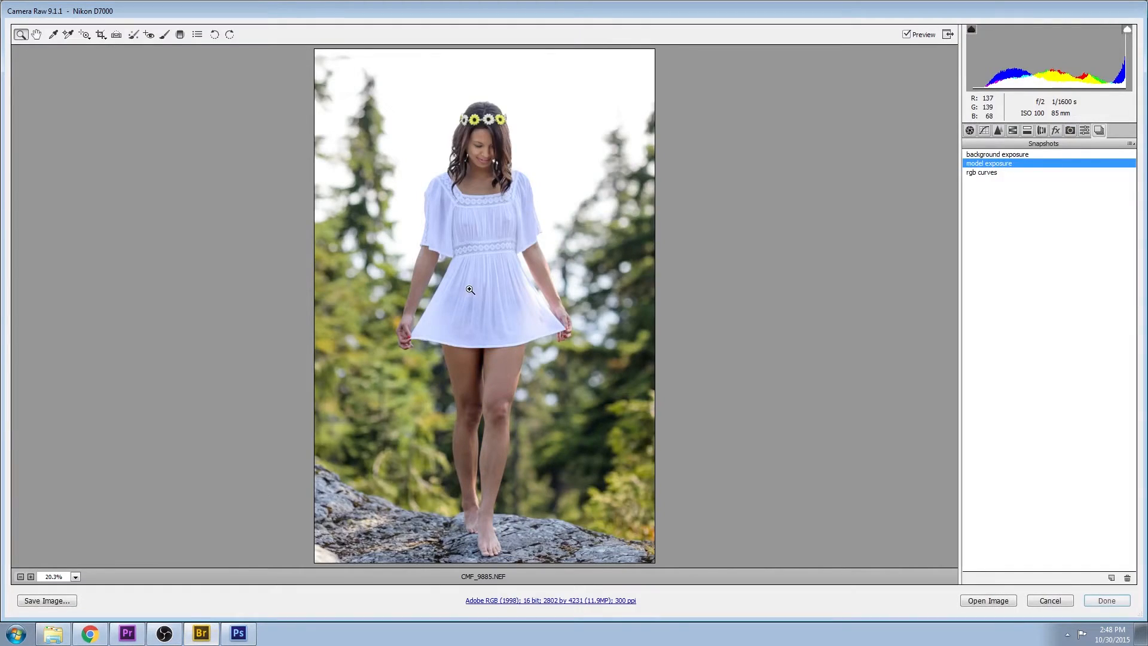
{"action": "left_click", "coordinate": [1130, 144]}
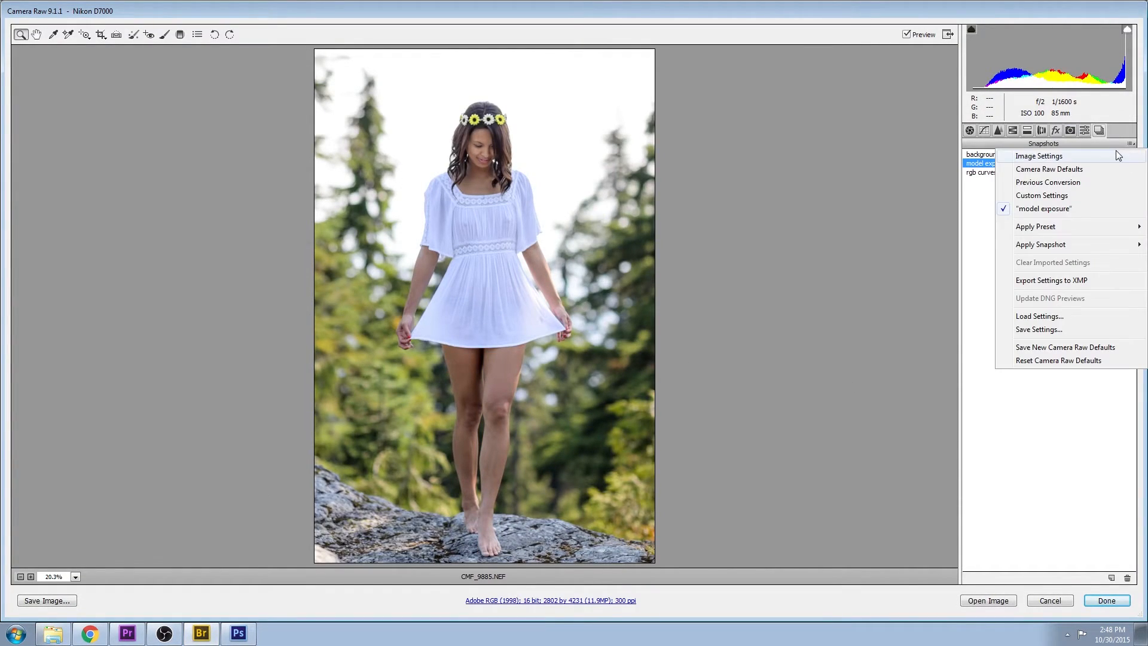
{"action": "left_click", "coordinate": [1076, 171]}
{"action": "left_click", "coordinate": [1070, 130]}
{"action": "left_click", "coordinate": [1057, 205]}
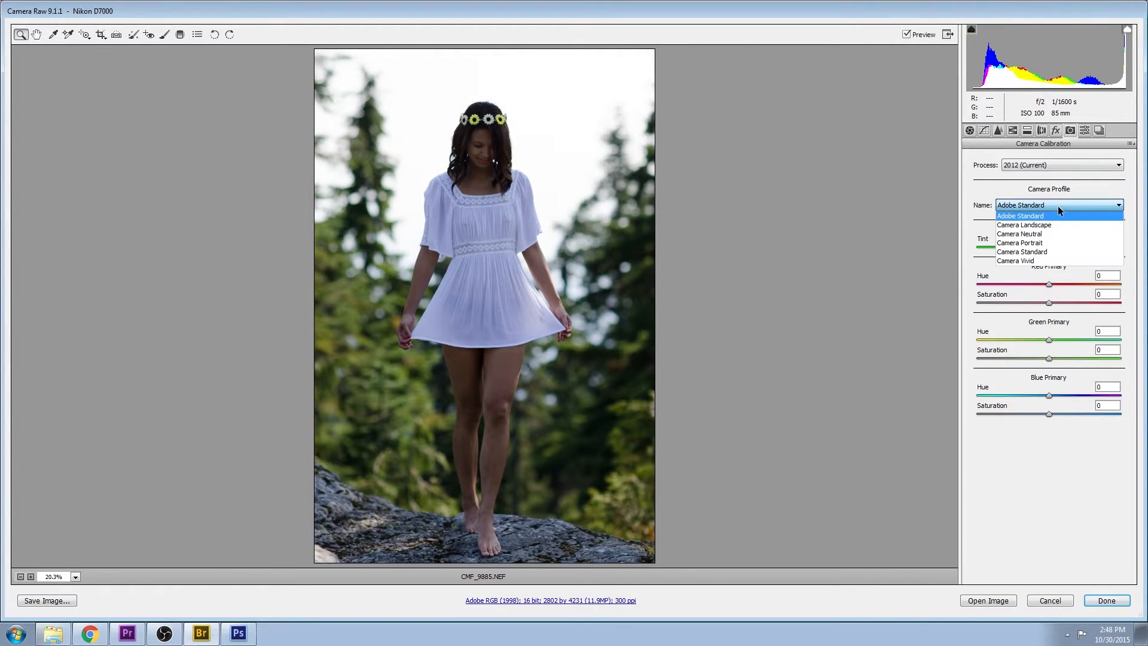
{"action": "left_click", "coordinate": [1032, 235]}
{"action": "left_click", "coordinate": [1011, 600]}
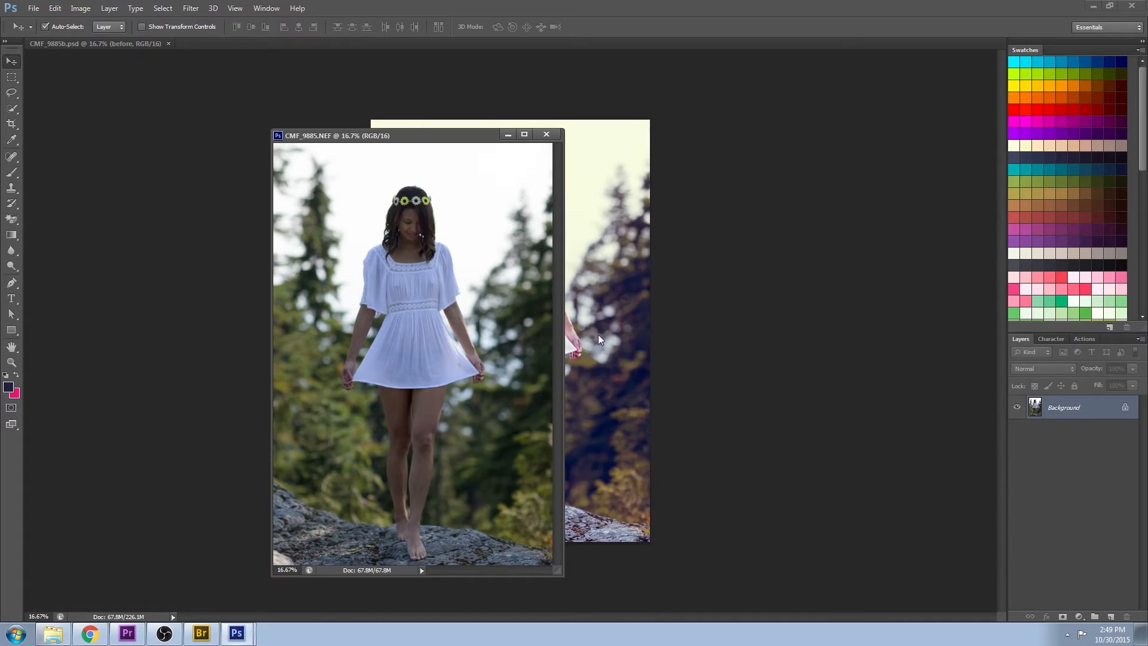
Copy the unedited photo into CMF_9885b.psd beneath the after group, and toggle the group's visibility to compare.
{"action": "left_click_drag", "start_coordinate": [564, 340], "coordinate": [589, 276]}
{"action": "left_click", "coordinate": [546, 134]}
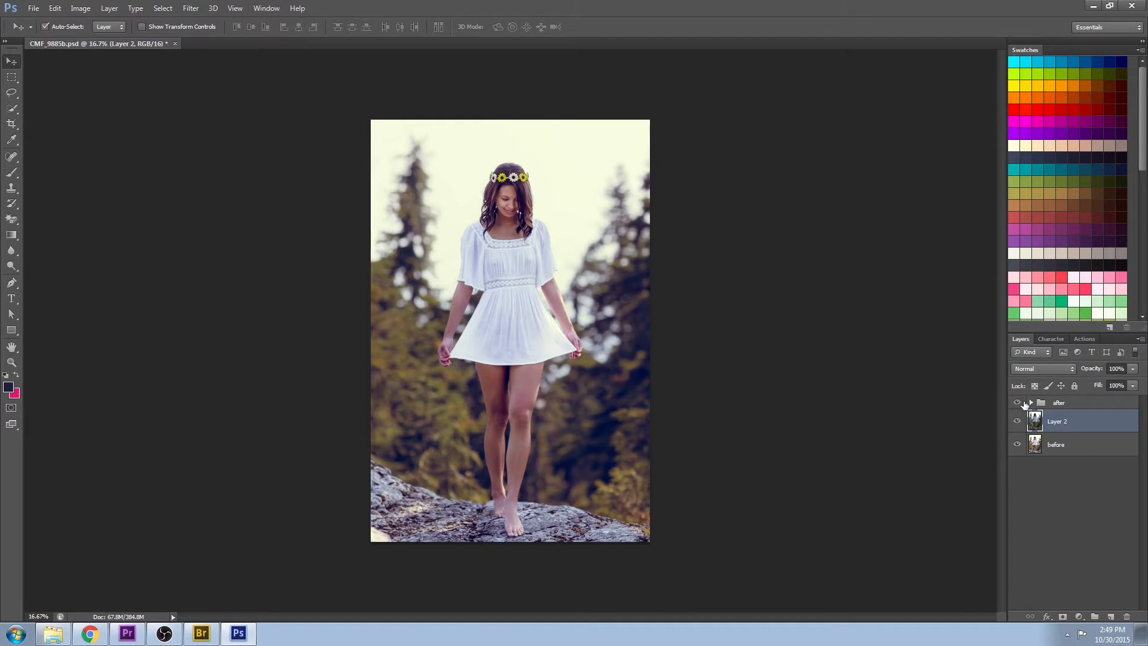
{"action": "left_click", "coordinate": [1019, 402]}
{"action": "left_click", "coordinate": [1019, 403]}
{"action": "left_click", "coordinate": [1019, 402]}
{"action": "left_click", "coordinate": [1019, 403]}
{"action": "key", "text": "z"}
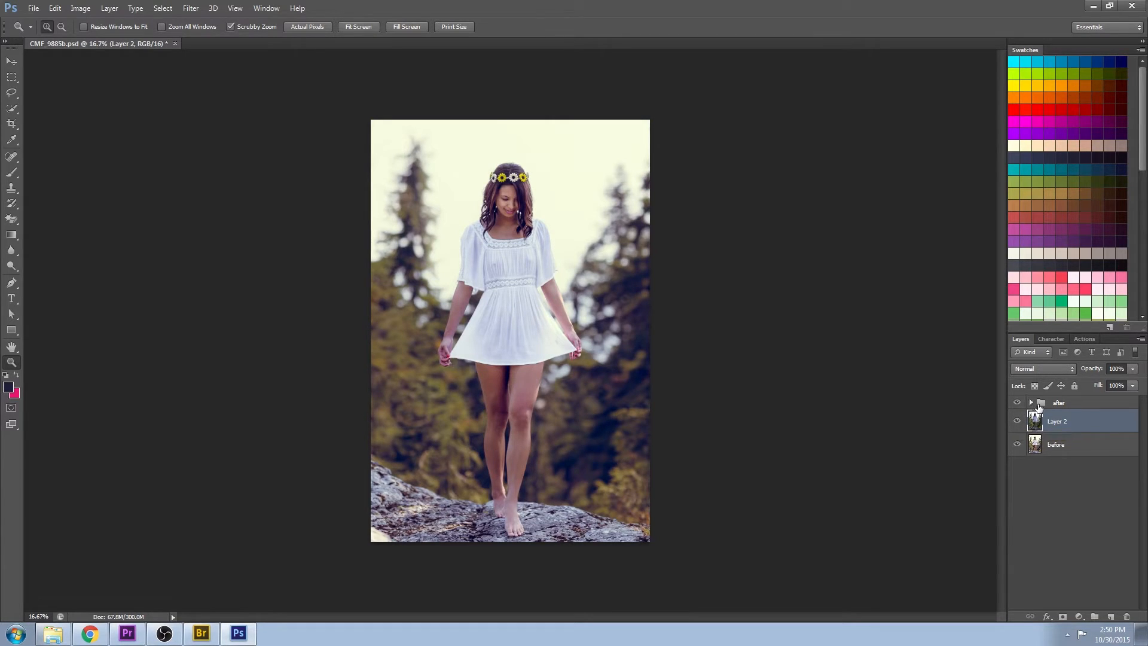
Add a Gradient Fill layer above the high layer in the after group, using the Blue-Violet, Yellow-Orange preset.
{"action": "left_click", "coordinate": [1059, 401]}
{"action": "left_click", "coordinate": [1031, 403]}
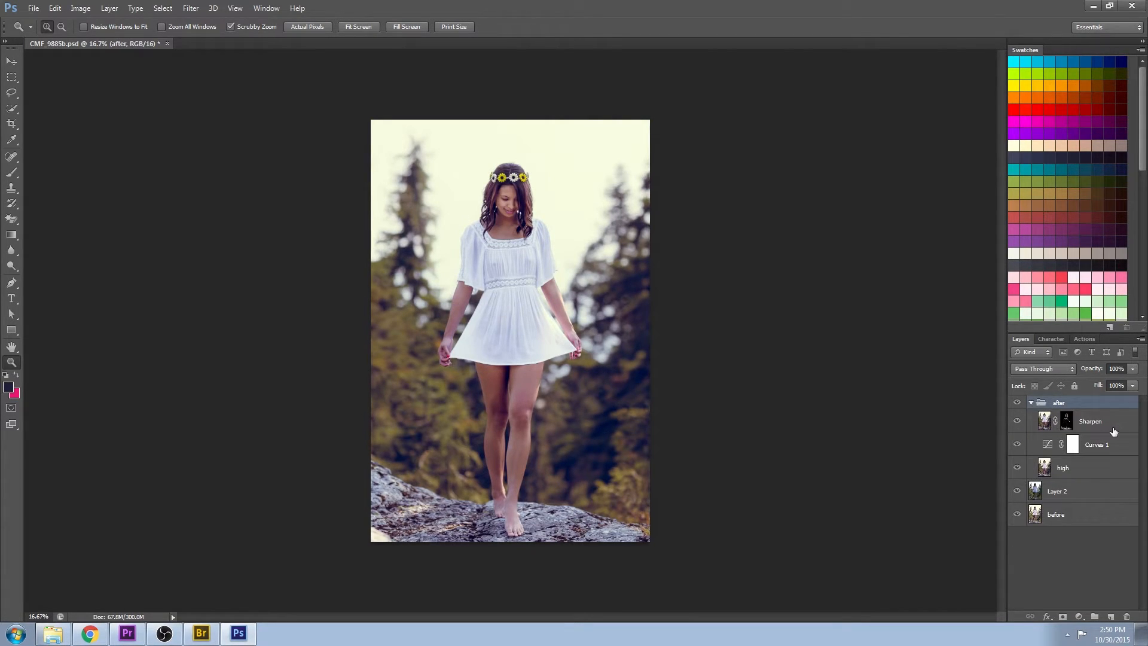
{"action": "left_click", "coordinate": [1100, 471]}
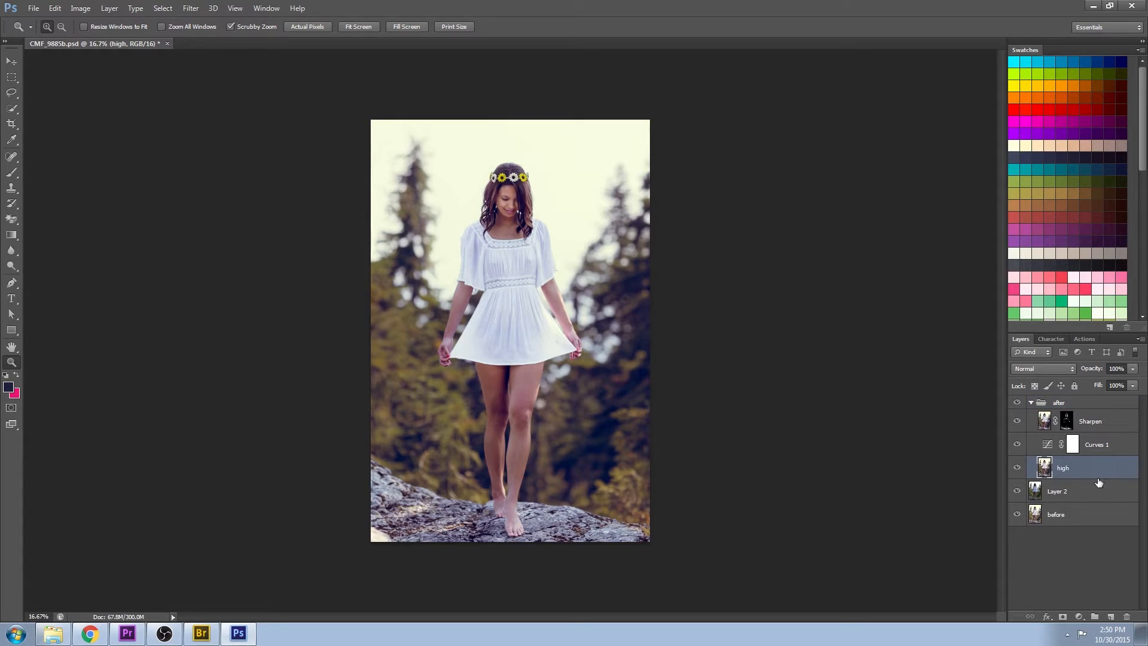
{"action": "left_click", "coordinate": [1079, 615]}
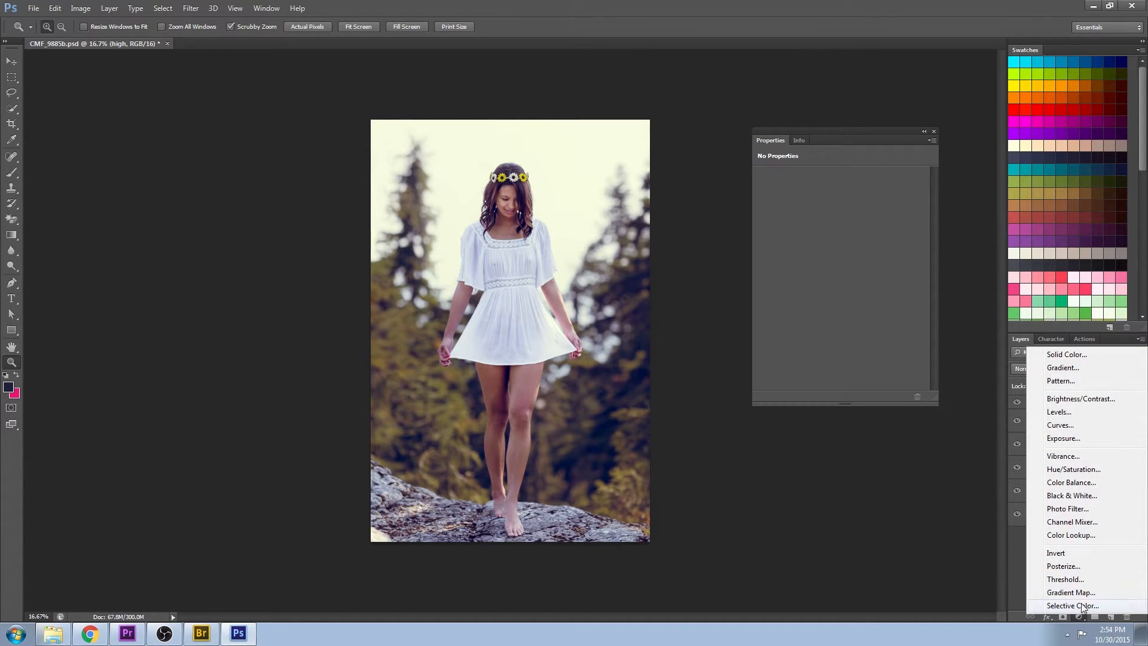
{"action": "left_click", "coordinate": [1073, 368]}
{"action": "left_click", "coordinate": [883, 341]}
{"action": "left_click", "coordinate": [786, 226]}
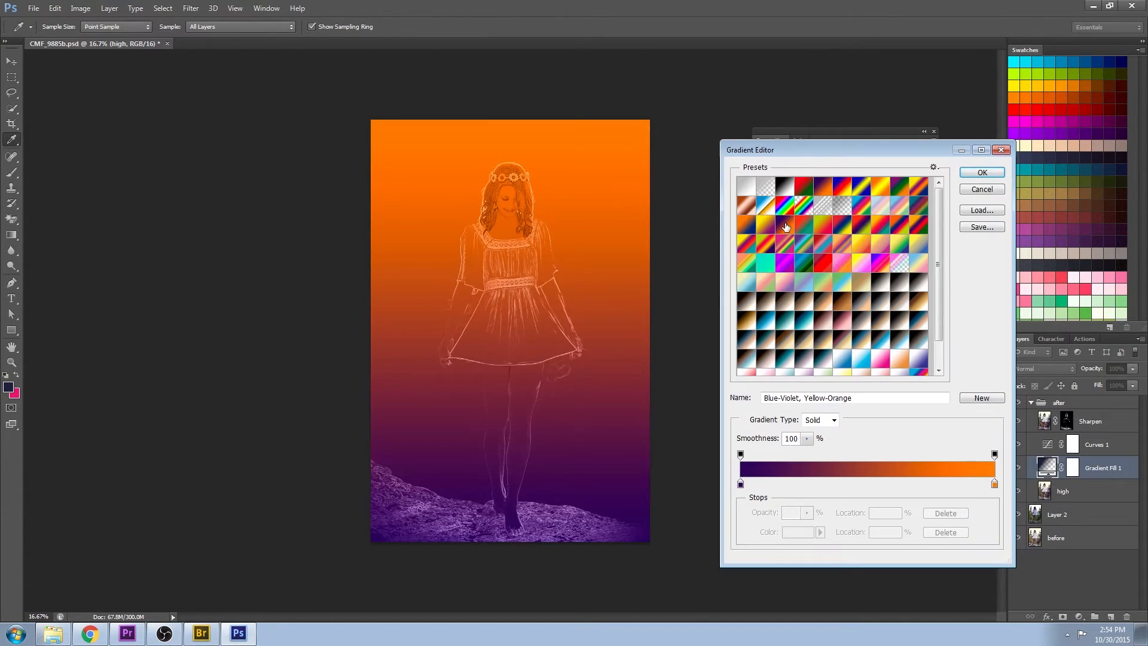
{"action": "left_click", "coordinate": [982, 173]}
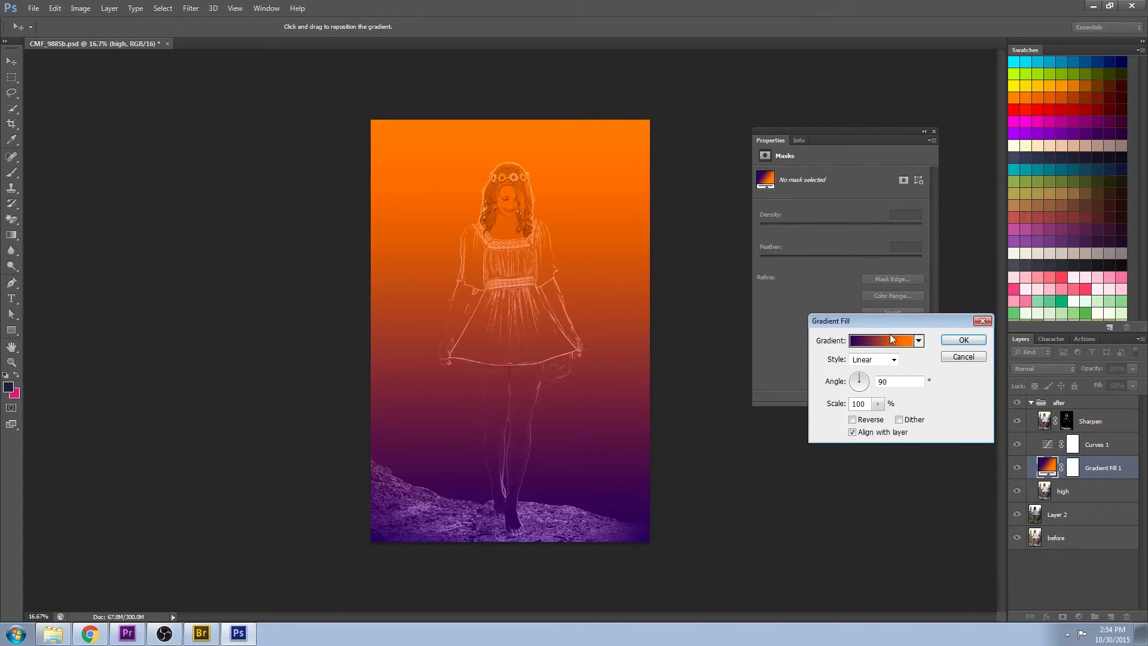
Make the gradient radial and reversed, move its orange center up to the model's upper body, and set the scale to 70%.
{"action": "left_click", "coordinate": [893, 359]}
{"action": "left_click", "coordinate": [867, 377]}
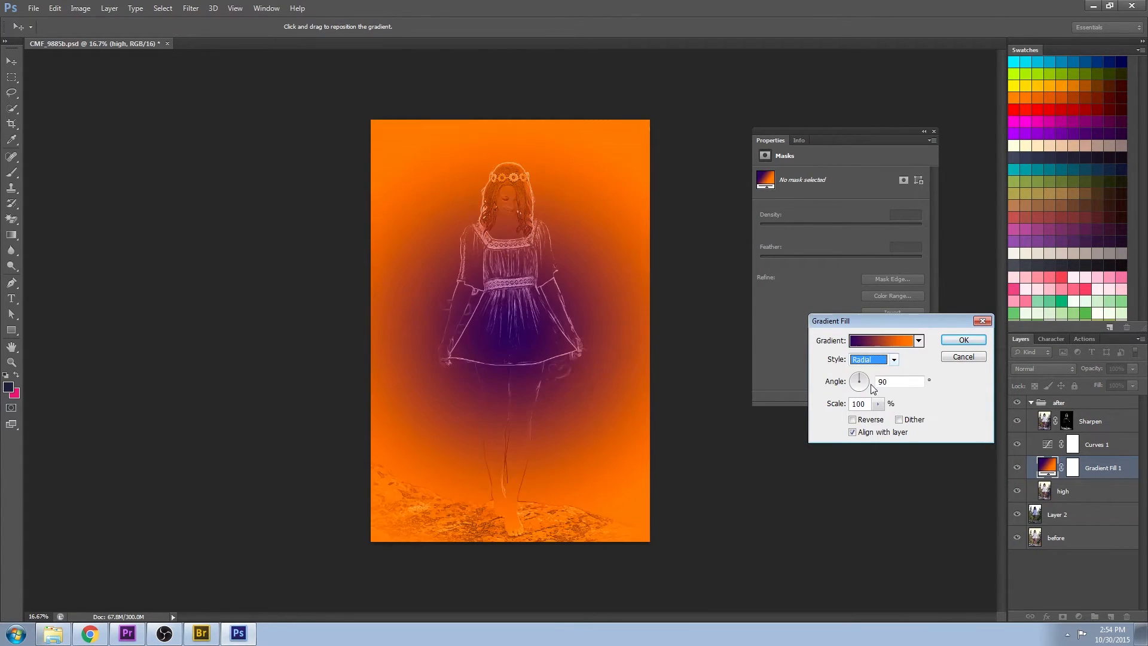
{"action": "left_click", "coordinate": [853, 420]}
{"action": "left_click_drag", "start_coordinate": [515, 323], "coordinate": [533, 279]}
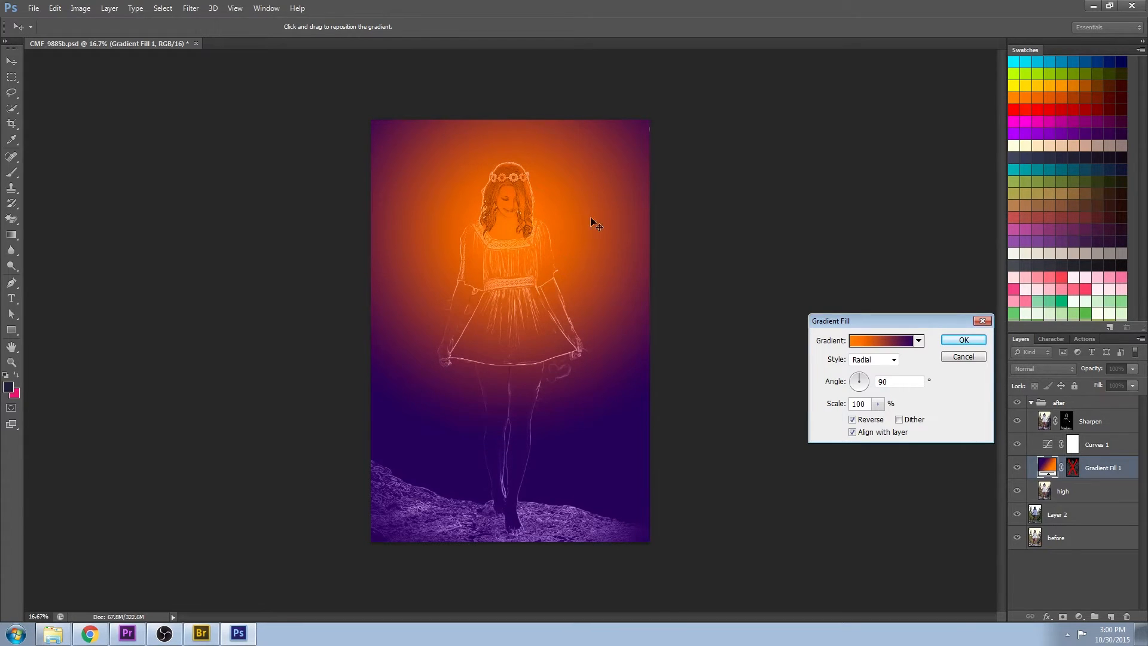
{"action": "left_click", "coordinate": [878, 404]}
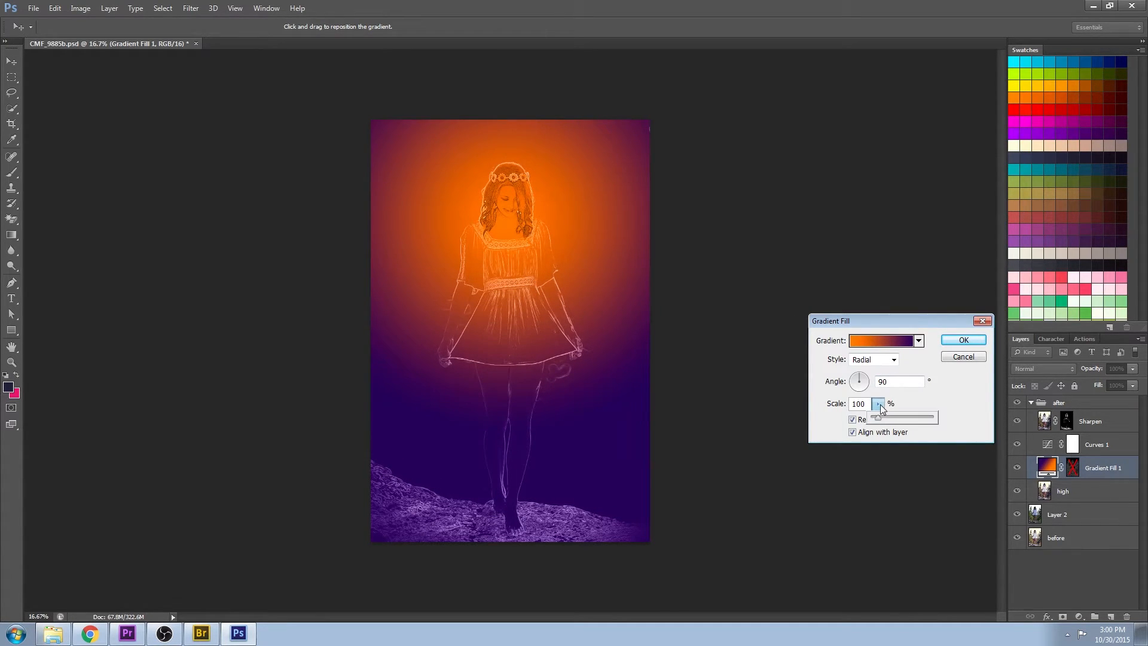
{"action": "left_click_drag", "start_coordinate": [880, 417], "coordinate": [877, 416]}
{"action": "left_click", "coordinate": [916, 391]}
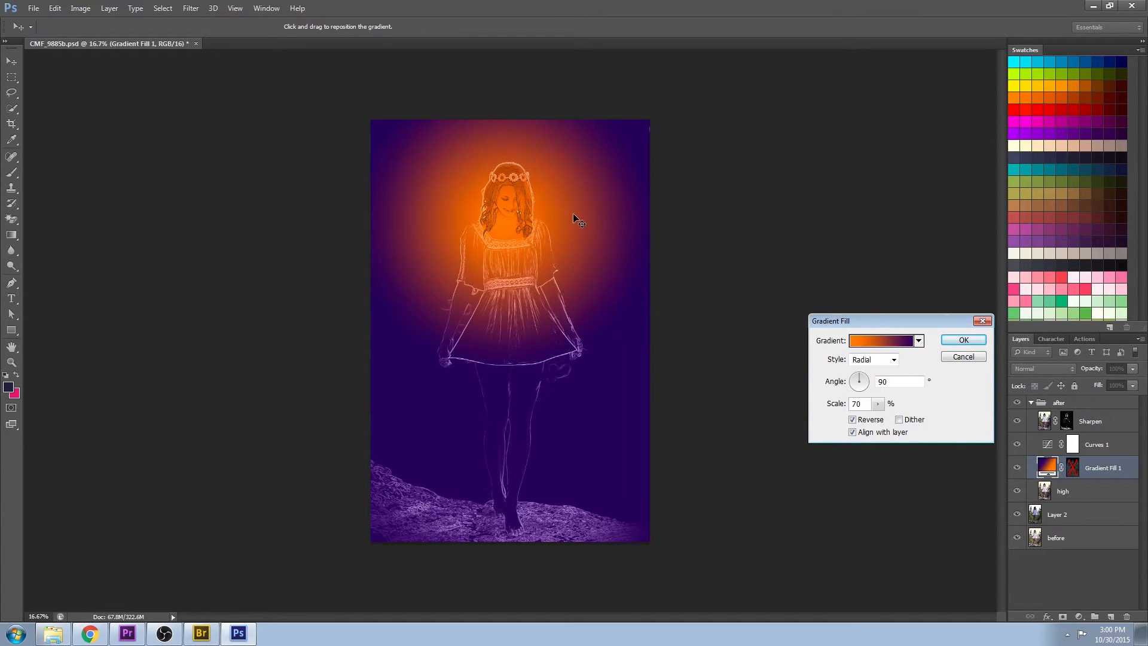
Change the gradient's orange color stop to a lighter, less saturated orange.
{"action": "left_click", "coordinate": [880, 339]}
{"action": "double_click", "coordinate": [995, 483]}
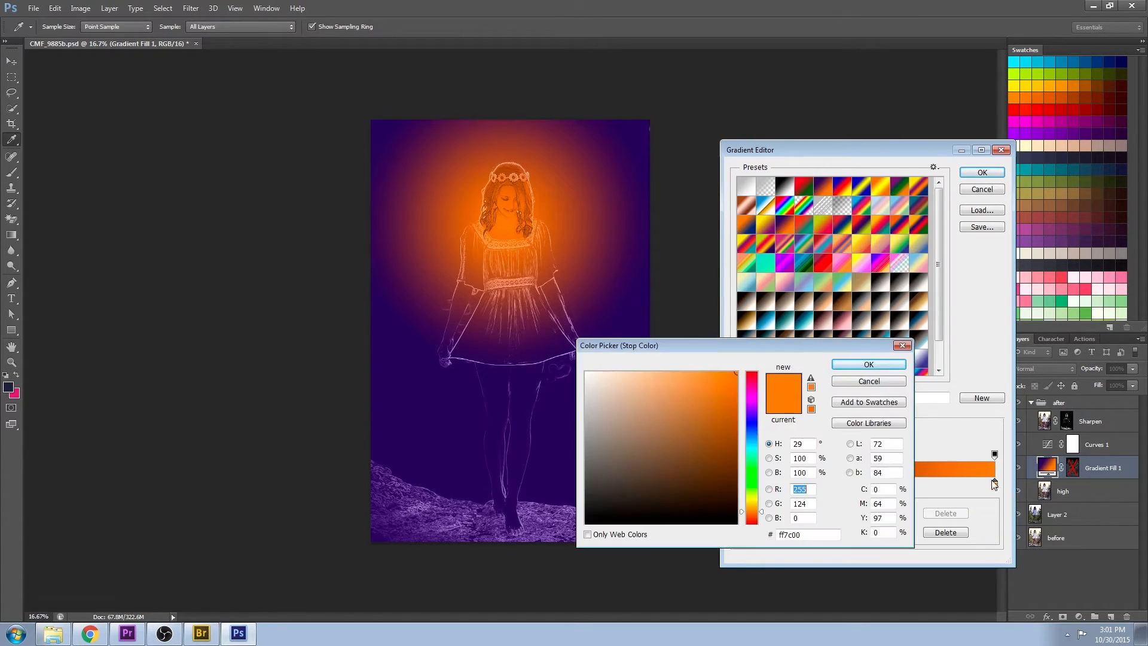
{"action": "left_click", "coordinate": [667, 362]}
{"action": "left_click", "coordinate": [873, 366]}
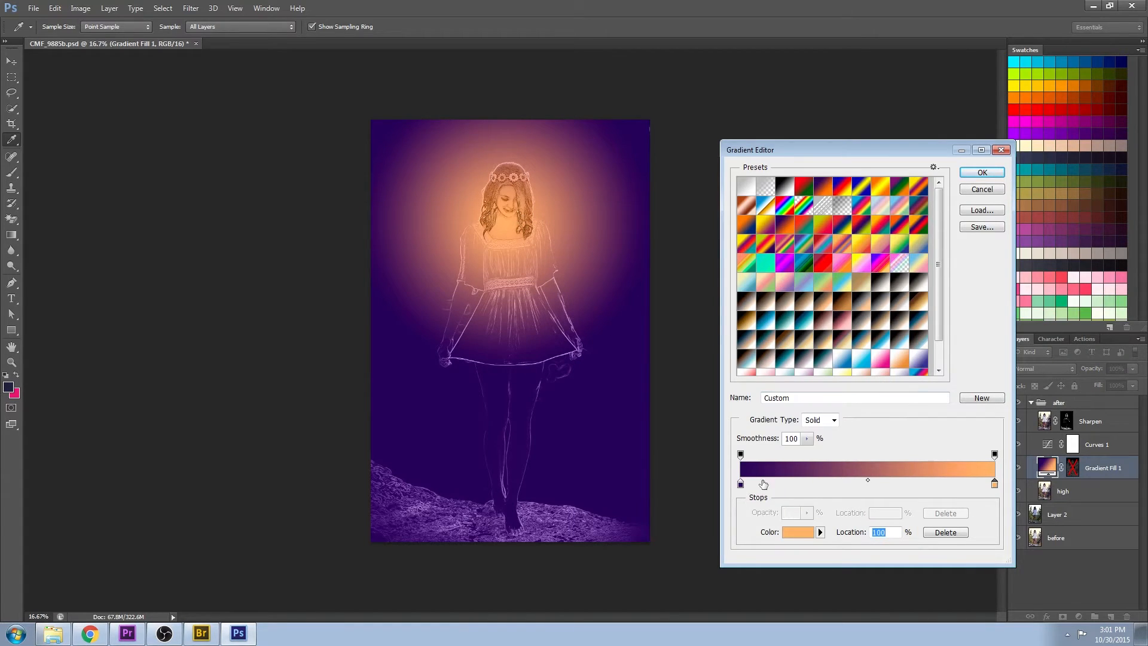
Change the gradient's violet color stop to the muted violet #3a2d4e and apply the edited gradient fill.
{"action": "double_click", "coordinate": [740, 483]}
{"action": "left_click", "coordinate": [664, 469]}
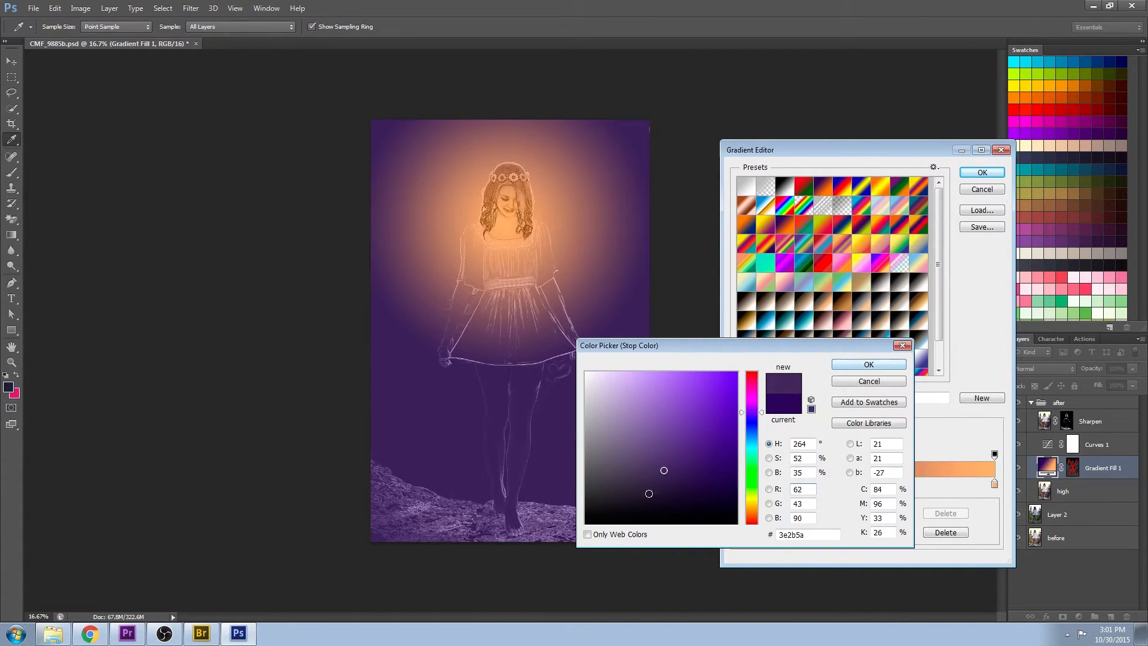
{"action": "left_click", "coordinate": [645, 490]}
{"action": "left_click", "coordinate": [650, 477]}
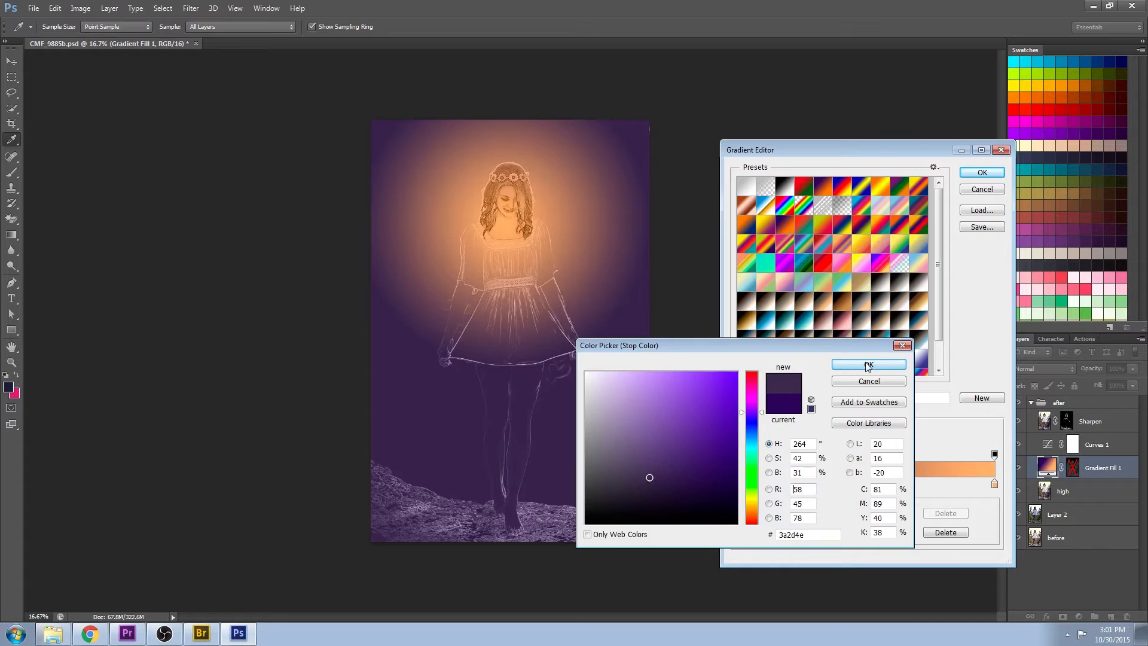
{"action": "left_click", "coordinate": [869, 364]}
{"action": "left_click_drag", "start_coordinate": [764, 486], "coordinate": [787, 496]}
{"action": "left_click", "coordinate": [994, 483]}
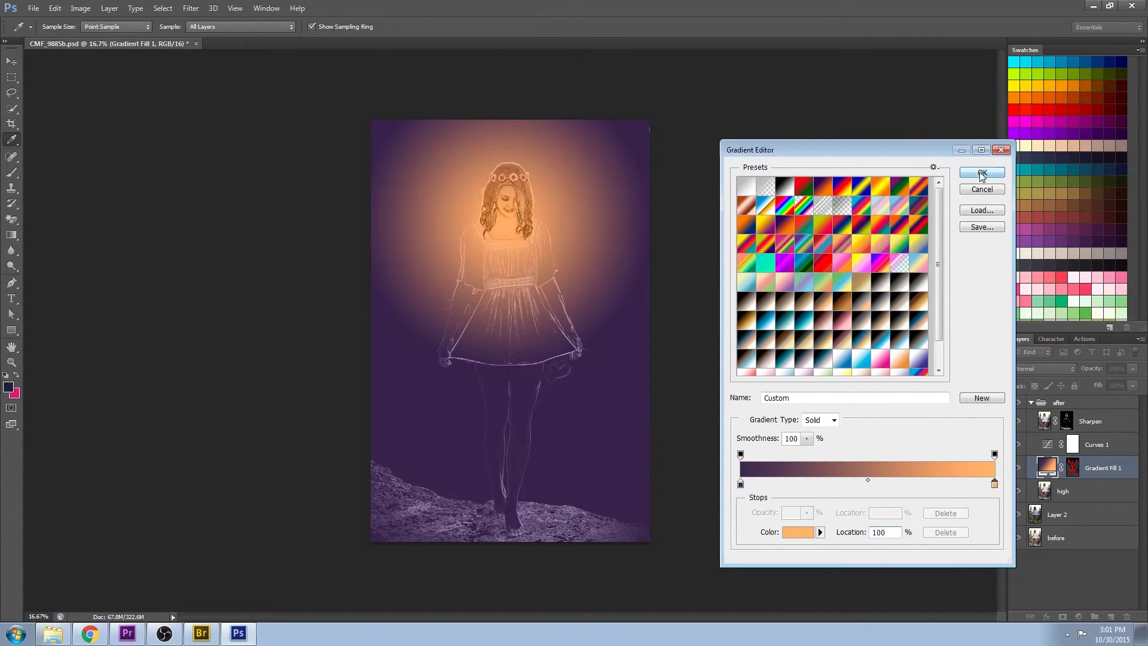
{"action": "left_click", "coordinate": [982, 174]}
{"action": "left_click", "coordinate": [959, 340]}
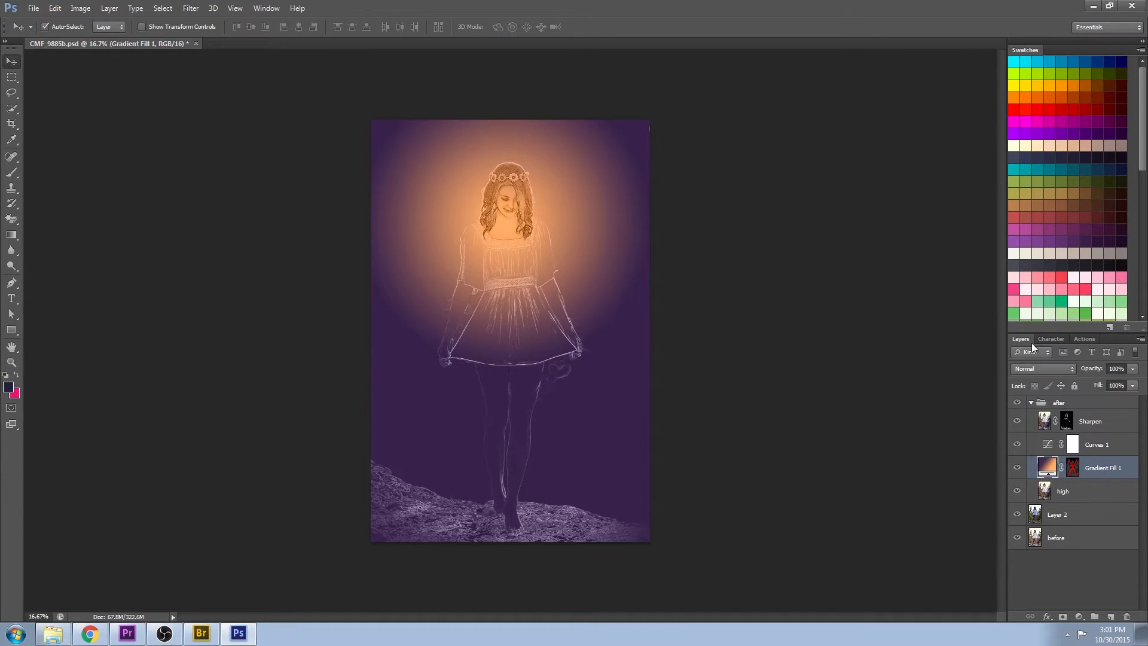
Set the gradient fill layer to 35% opacity, trying the Color blend mode before choosing Overlay.
{"action": "left_click", "coordinate": [1041, 369]}
{"action": "left_click", "coordinate": [1032, 61]}
{"action": "key", "text": "alt+shift+c"}
{"action": "left_click", "coordinate": [1133, 369]}
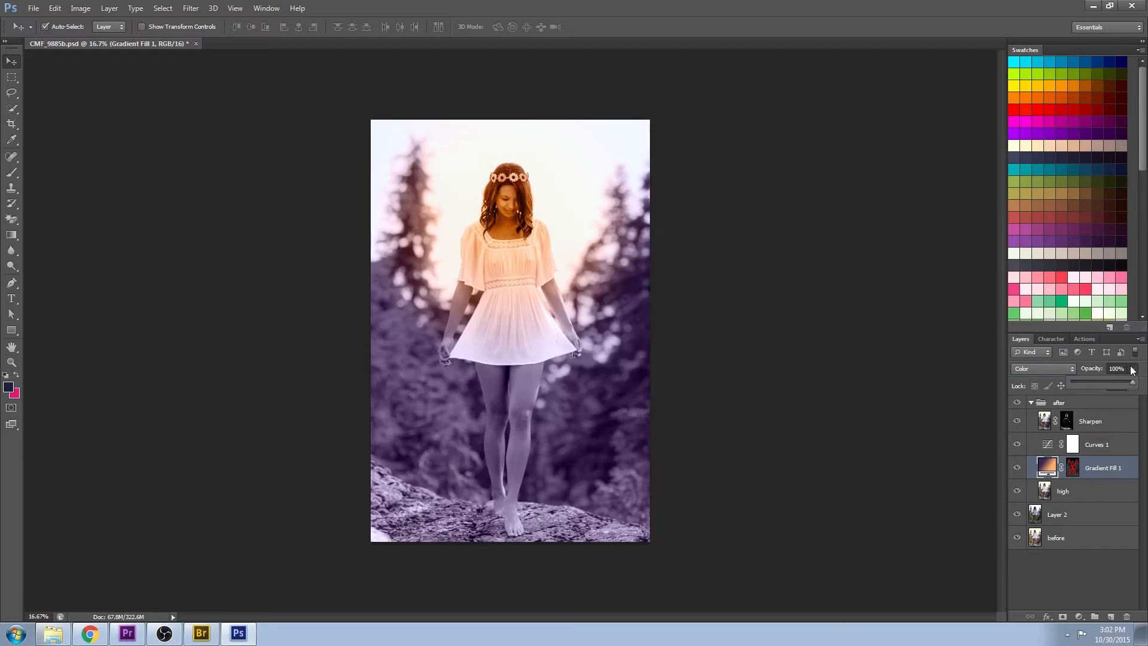
{"action": "left_click", "coordinate": [1052, 368]}
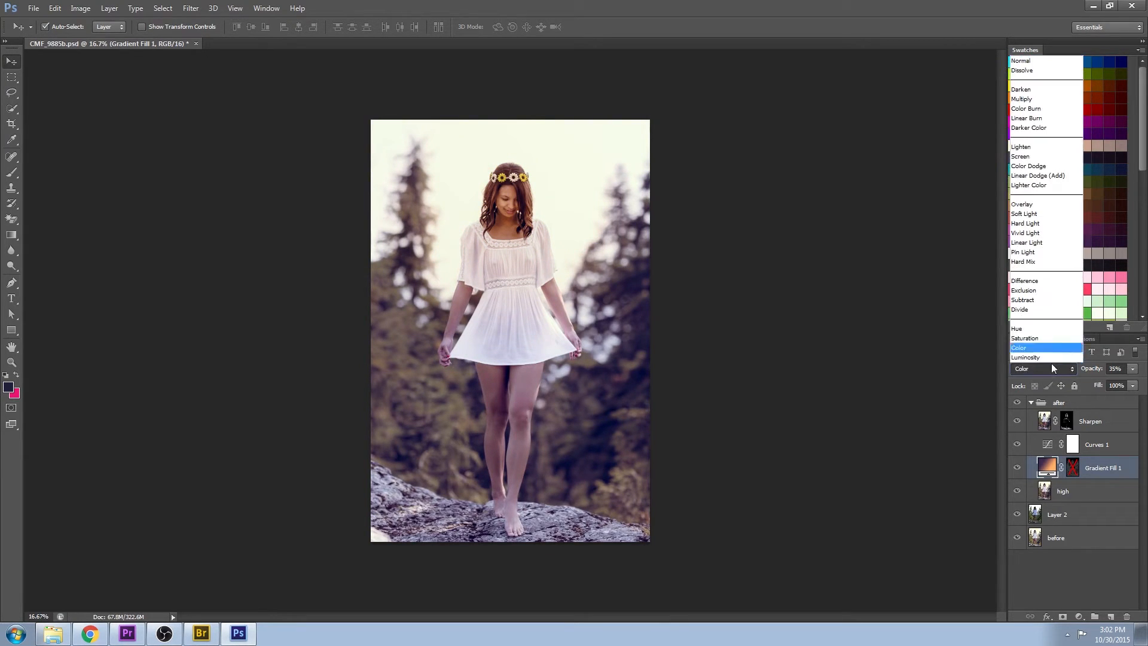
{"action": "left_click", "coordinate": [1041, 205]}
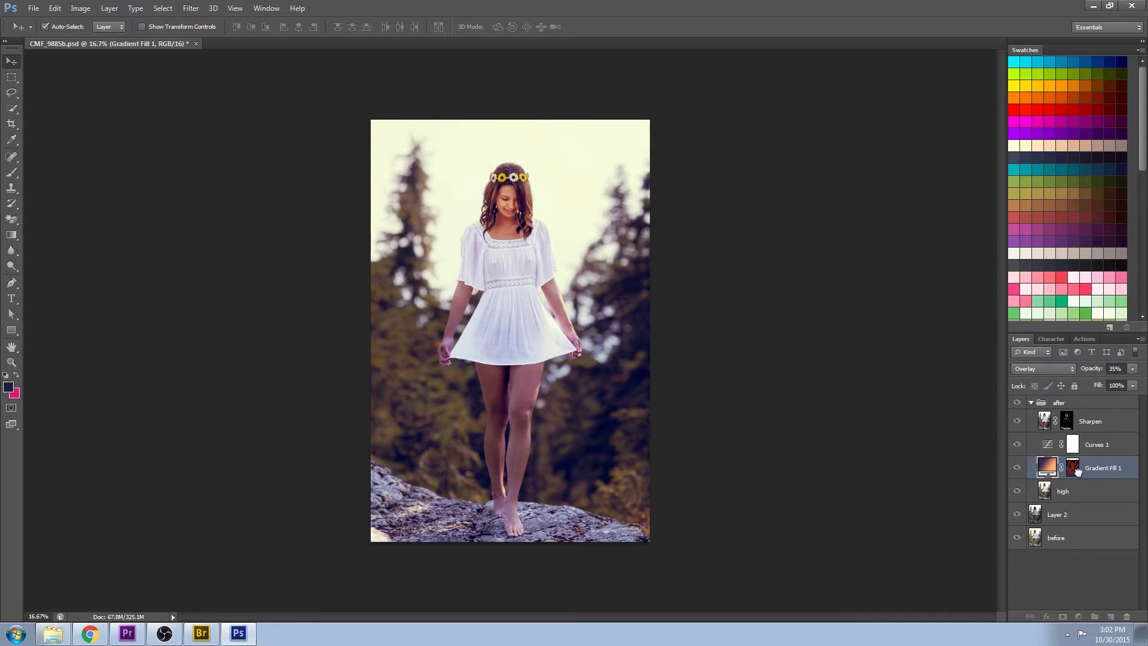
Delete the gradient fill layer's existing mask and add a new white layer mask to it.
{"action": "left_click", "coordinate": [1126, 616]}
{"action": "left_click", "coordinate": [524, 239]}
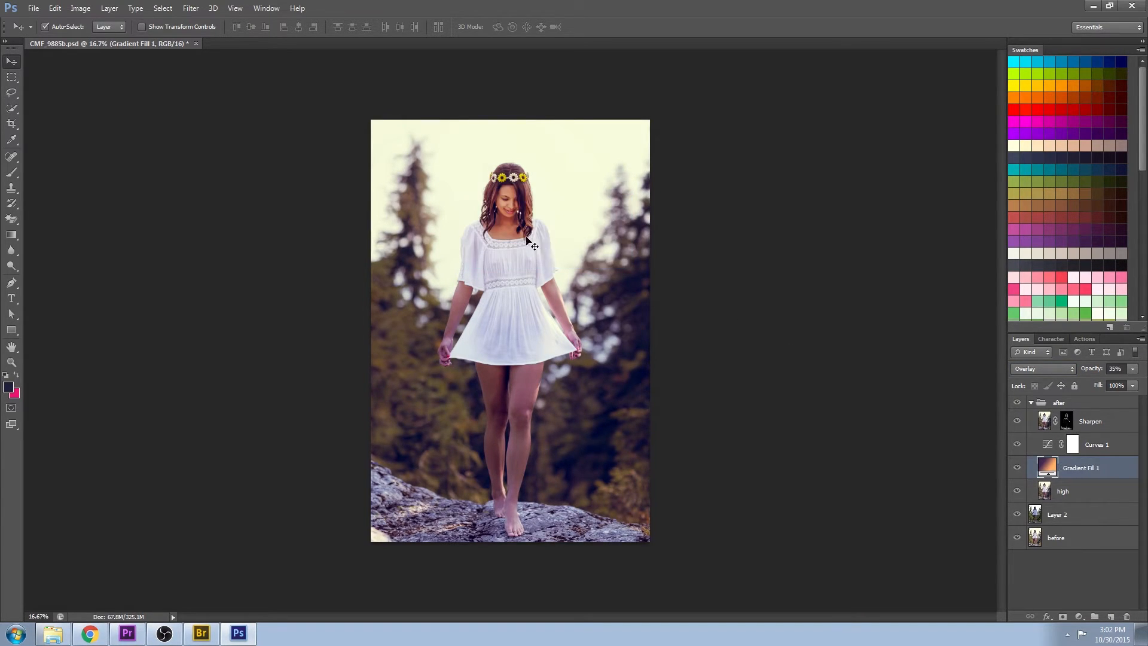
{"action": "left_click", "coordinate": [1062, 616]}
Paint black on the gradient fill's mask with an enlarged brush over the model's head, torso and dress.
{"action": "left_click", "coordinate": [11, 363]}
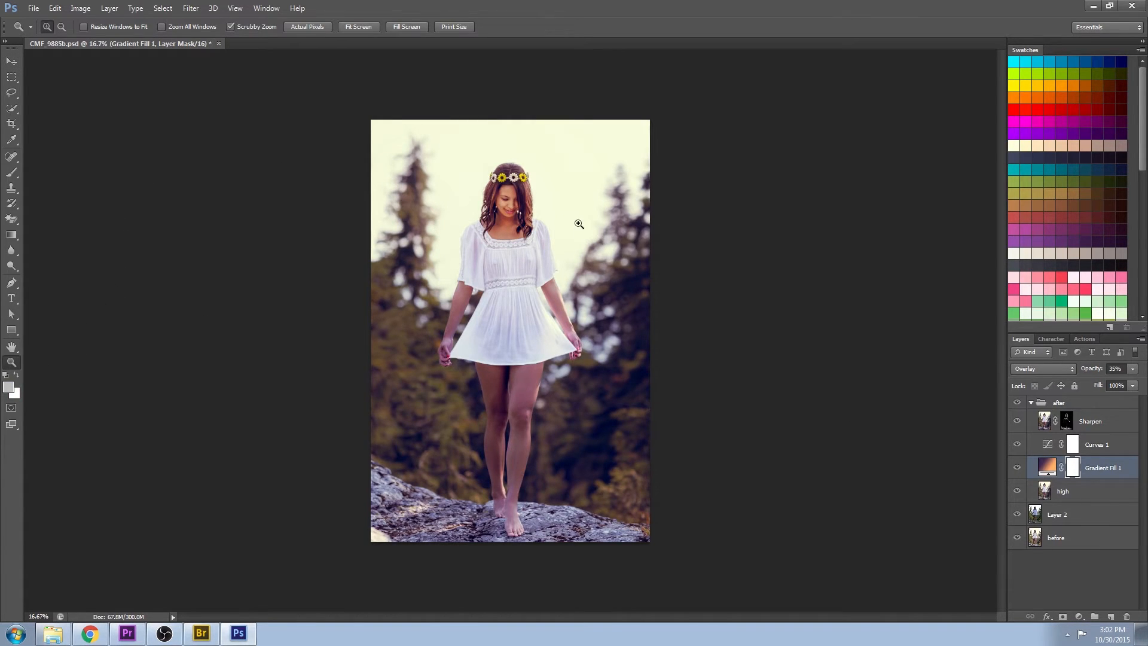
{"action": "left_click", "coordinate": [529, 182]}
{"action": "left_click", "coordinate": [12, 171]}
{"action": "left_click", "coordinate": [6, 375]}
{"action": "key", "text": "bracketright"}
{"action": "key", "text": "bracketright"}
{"action": "key", "text": "bracketright"}
{"action": "key", "text": "bracketright"}
{"action": "key", "text": "bracketright"}
{"action": "key", "text": "bracketright"}
{"action": "key", "text": "bracketright"}
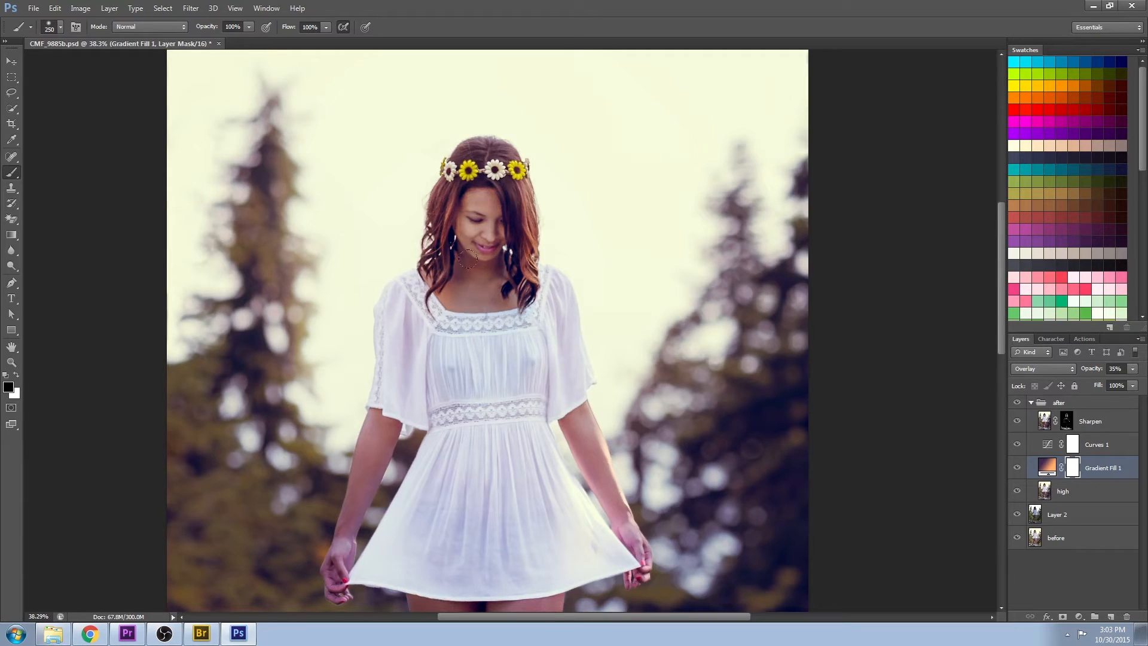
{"action": "left_click_drag", "start_coordinate": [435, 357], "coordinate": [476, 545]}
Mask the model's arms out of the gradient fill with a smaller brush and show the mask as a red overlay.
{"action": "key", "text": "bracketleft"}
{"action": "key", "text": "bracketleft"}
{"action": "key", "text": "bracketleft"}
{"action": "key", "text": "bracketleft"}
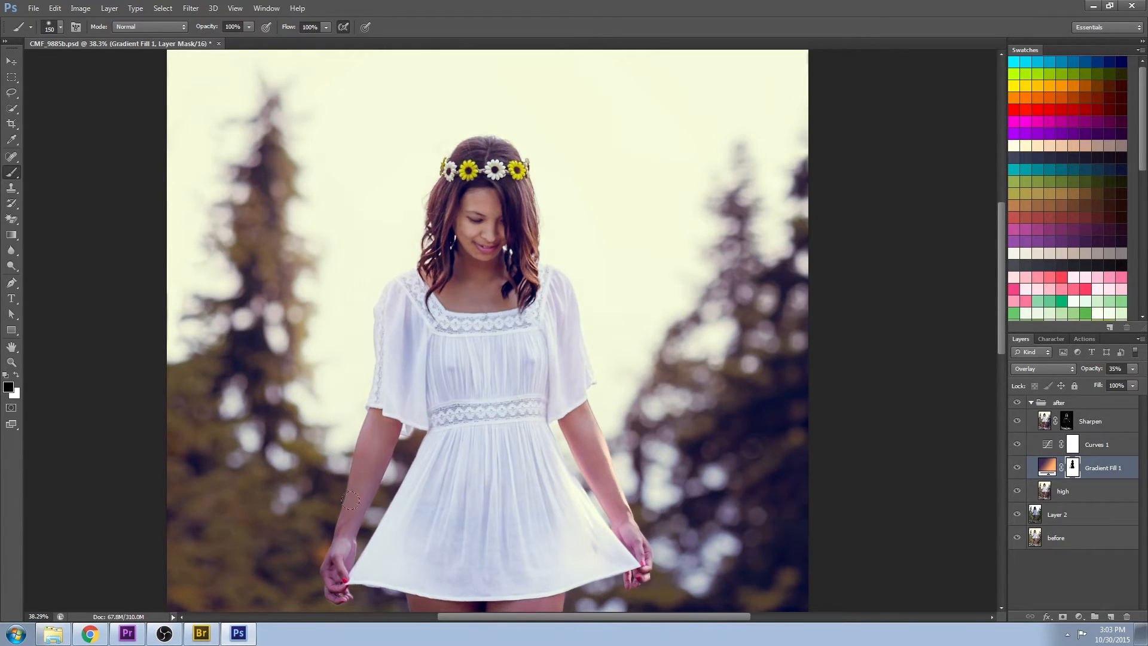
{"action": "key", "text": "bracketleft"}
{"action": "key", "text": "backslash"}
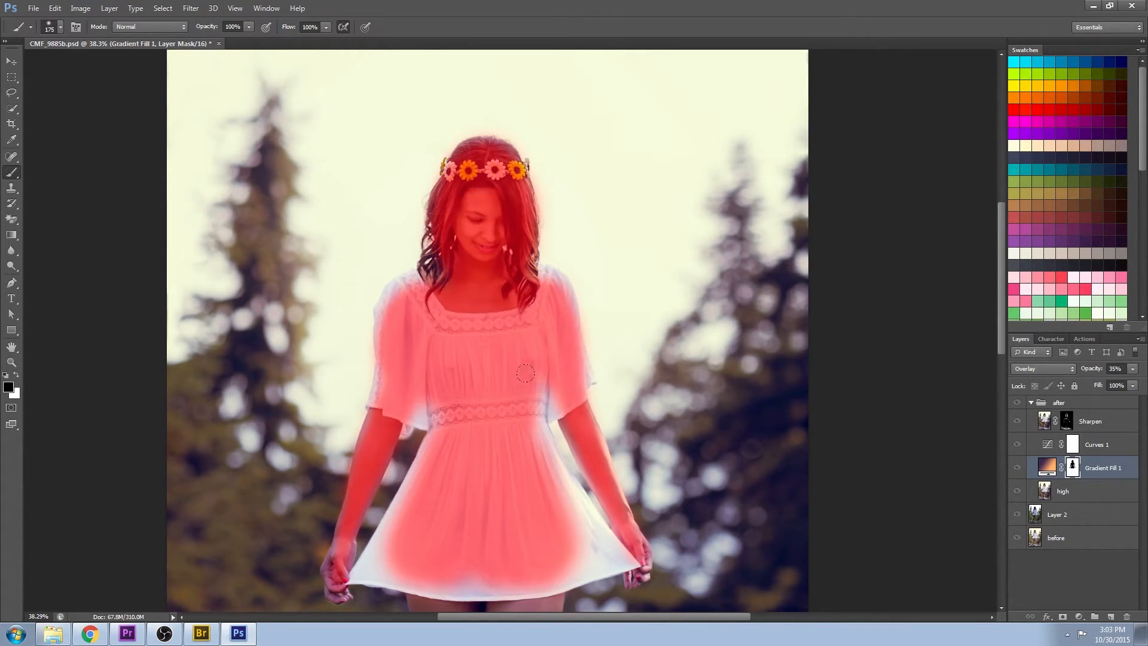
Extend the black mask painting over the rest of the skirt and down the legs with a larger brush.
{"action": "key", "text": "bracketright"}
{"action": "key", "text": "bracketright"}
{"action": "key", "text": "bracketright"}
{"action": "mouse_move", "coordinate": [366, 572]}
{"action": "left_mouse_down"}
{"action": "mouse_move", "coordinate": [551, 574]}
{"action": "mouse_move", "coordinate": [471, 330]}
{"action": "mouse_move", "coordinate": [528, 324]}
{"action": "mouse_move", "coordinate": [487, 265]}
{"action": "mouse_move", "coordinate": [546, 258]}
{"action": "mouse_move", "coordinate": [455, 425]}
{"action": "mouse_move", "coordinate": [529, 270]}
{"action": "mouse_move", "coordinate": [481, 272]}
{"action": "mouse_move", "coordinate": [504, 394]}
{"action": "mouse_move", "coordinate": [514, 538]}
{"action": "left_mouse_up"}
{"action": "scroll", "coordinate": [454, 425], "scroll_direction": "down", "scroll_amount": 5}
{"action": "scroll", "coordinate": [454, 425], "scroll_direction": "down", "scroll_amount": 3}
{"action": "key", "text": "bracketright"}
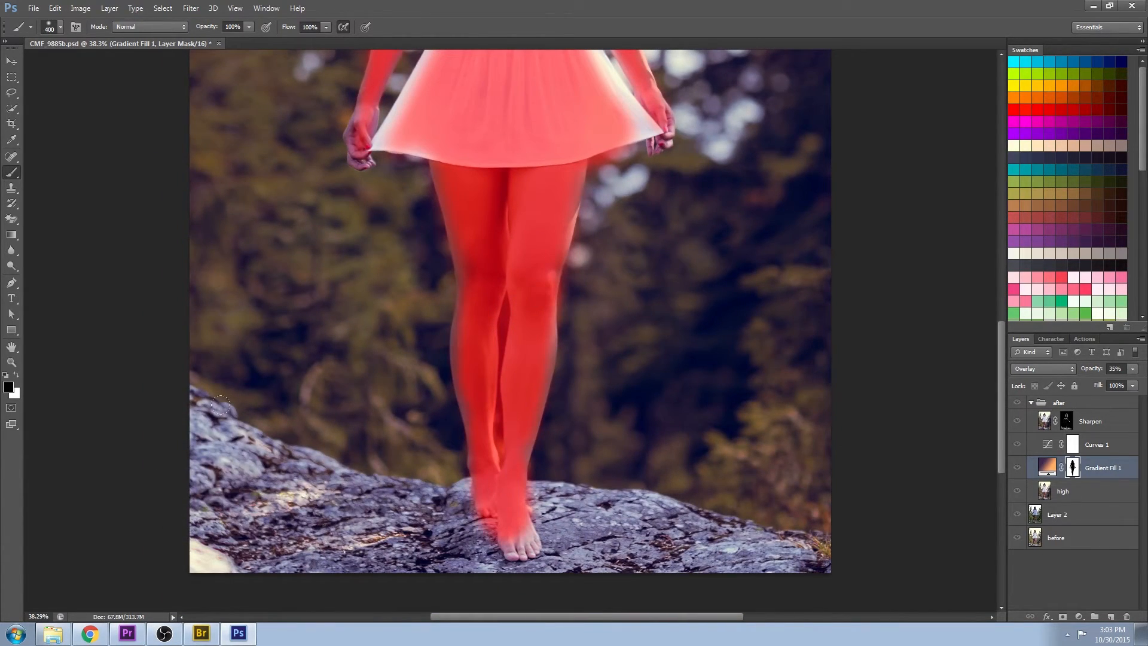
Paint white on the mask to fade the tint back in over the lower legs and feet, and hide the overlay.
{"action": "left_click", "coordinate": [16, 376]}
{"action": "mouse_move", "coordinate": [494, 419]}
{"action": "left_mouse_down"}
{"action": "mouse_move", "coordinate": [520, 535]}
{"action": "mouse_move", "coordinate": [495, 430]}
{"action": "left_mouse_up"}
{"action": "key", "text": "bracketleft"}
{"action": "key", "text": "bracketleft"}
{"action": "key", "text": "bracketleft"}
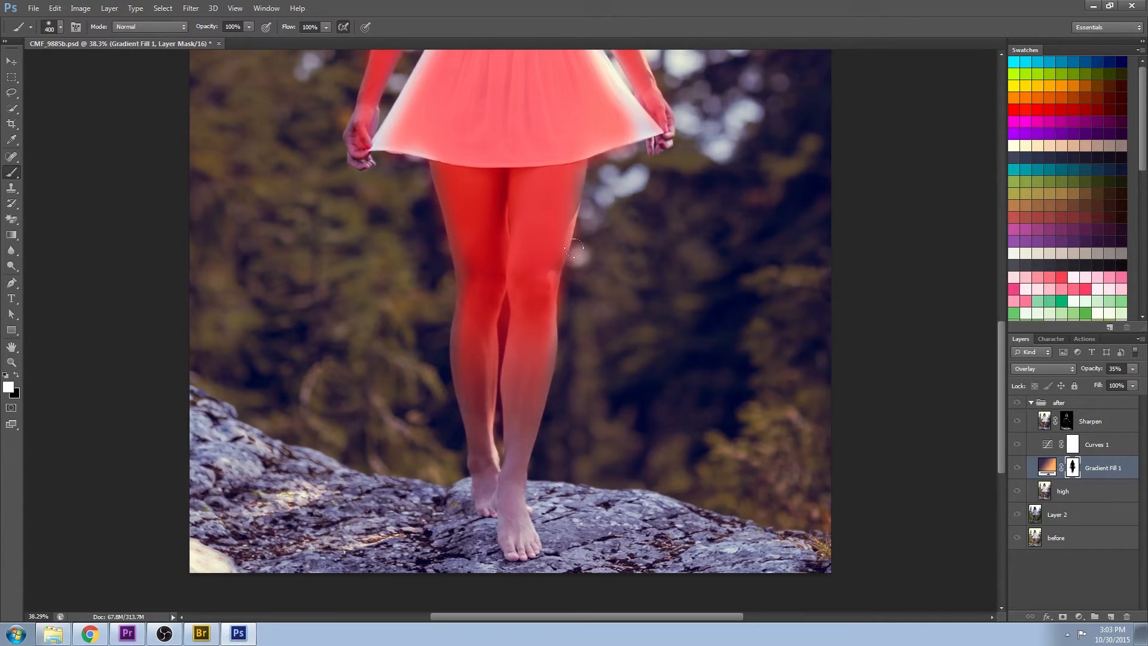
{"action": "scroll", "coordinate": [369, 190], "scroll_direction": "up", "scroll_amount": 3}
{"action": "key", "text": "backslash"}
{"action": "key", "text": "x"}
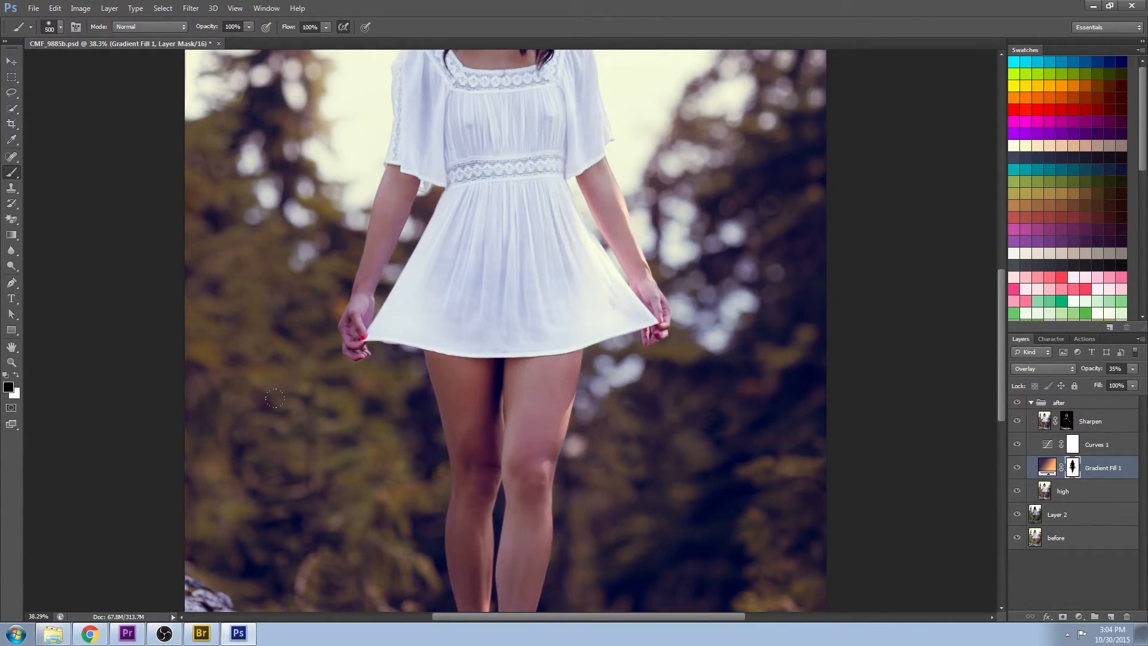
Try the gradient fill layer at 100% opacity and reduce it to 24%.
{"action": "left_click", "coordinate": [11, 362]}
{"action": "key", "text": "ctrl+minus"}
{"action": "key", "text": "ctrl+minus"}
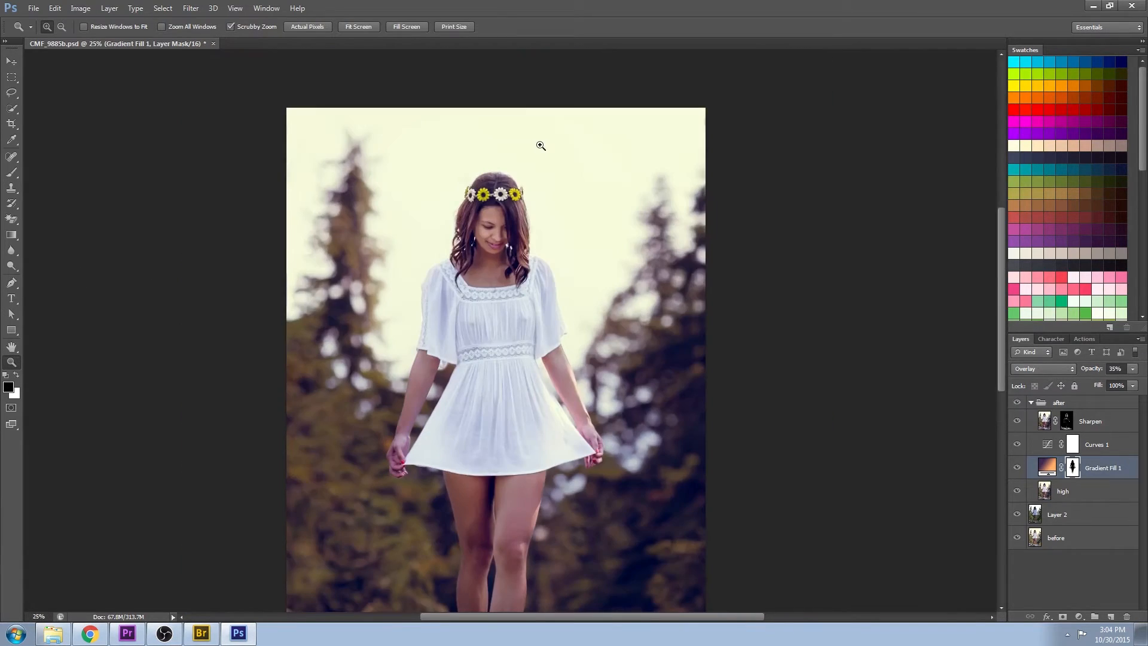
{"action": "left_click", "coordinate": [1131, 372]}
{"action": "left_click_drag", "start_coordinate": [1107, 382], "coordinate": [1142, 381]}
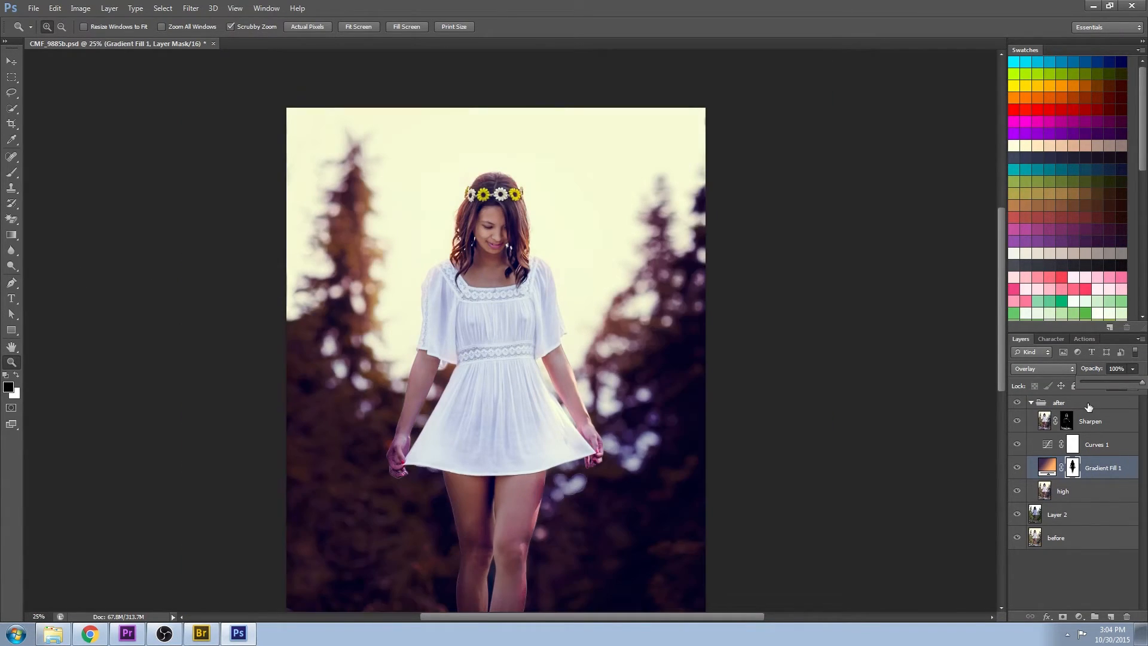
{"action": "left_click", "coordinate": [625, 364], "text": "alt"}
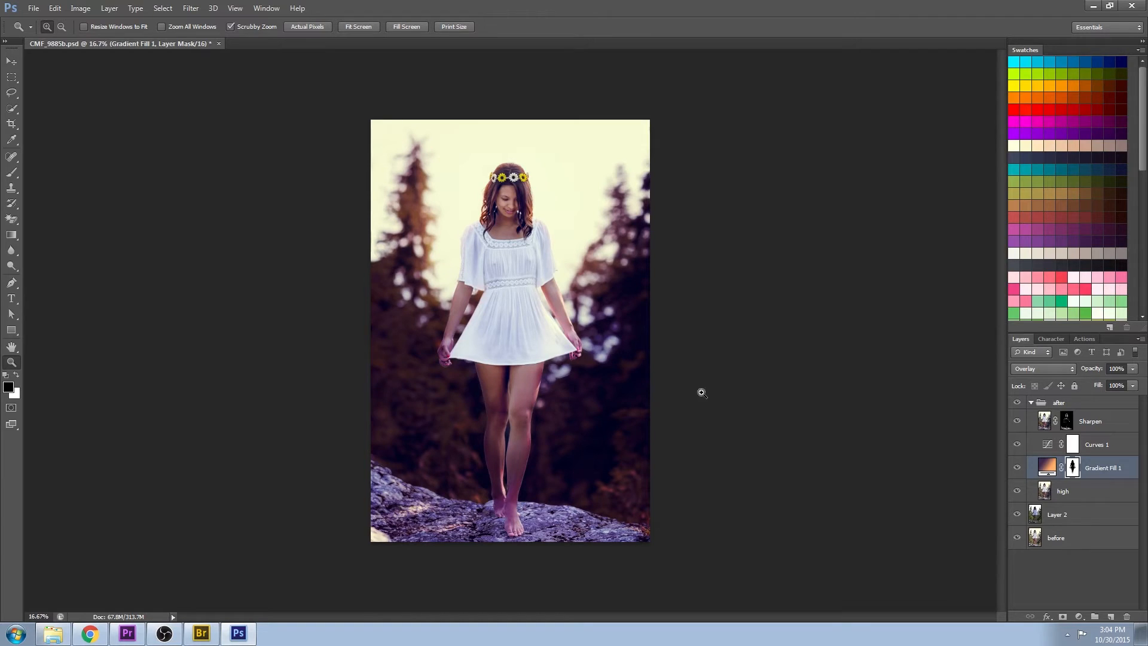
{"action": "left_click", "coordinate": [1132, 369]}
{"action": "left_click", "coordinate": [1085, 382]}
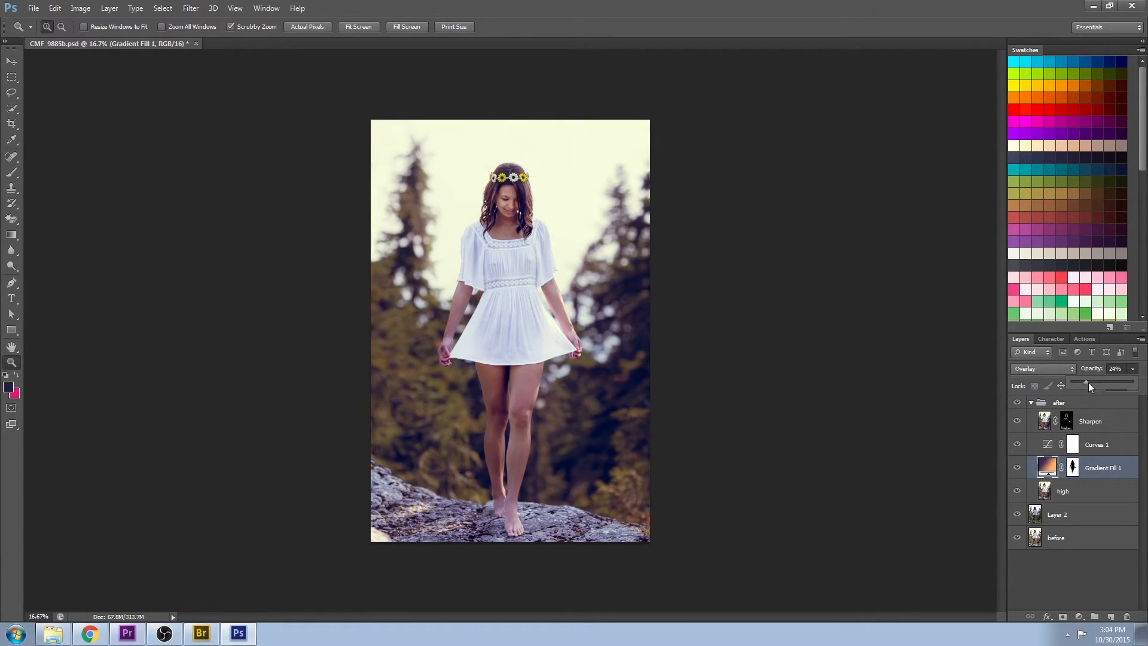
Compare the portrait with and without the gradient fill layer.
{"action": "left_click", "coordinate": [1017, 467]}
{"action": "left_click", "coordinate": [1017, 467]}
{"action": "left_click", "coordinate": [604, 422]}
{"action": "left_click", "coordinate": [1018, 468]}
{"action": "left_click", "coordinate": [1018, 468]}
Set the gradient fill to 53% opacity and Soft Light blending after trying Color, and check the layer's effect on the whole image.
{"action": "left_click", "coordinate": [1132, 368]}
{"action": "left_click_drag", "start_coordinate": [1121, 380], "coordinate": [1119, 379]}
{"action": "left_click", "coordinate": [1045, 366]}
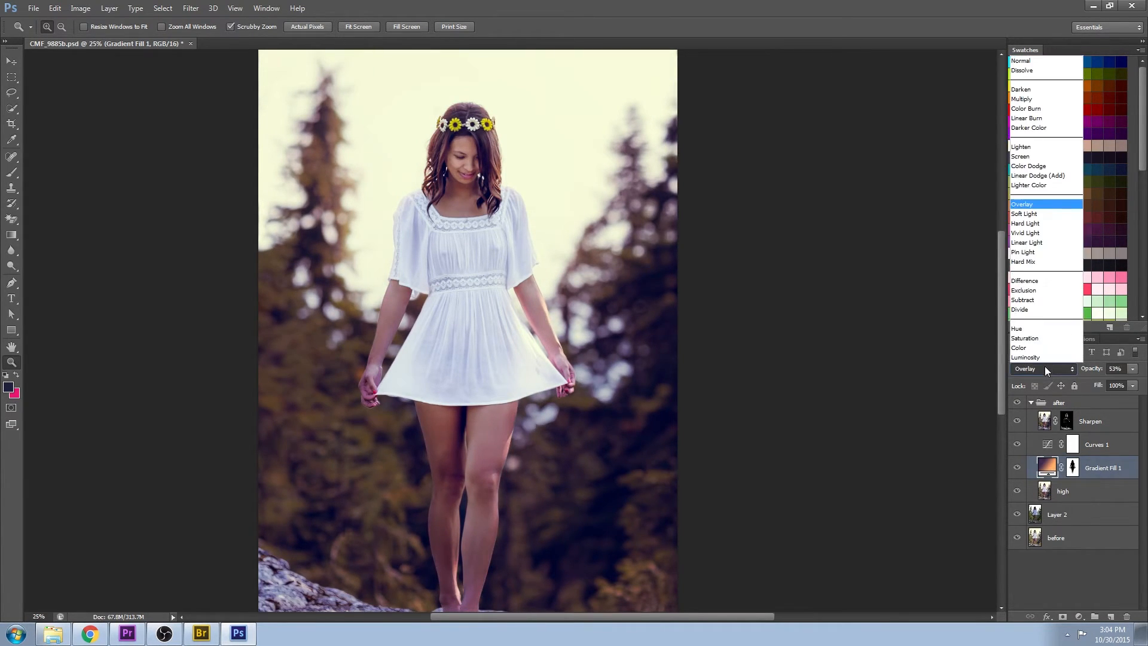
{"action": "left_click", "coordinate": [1044, 346]}
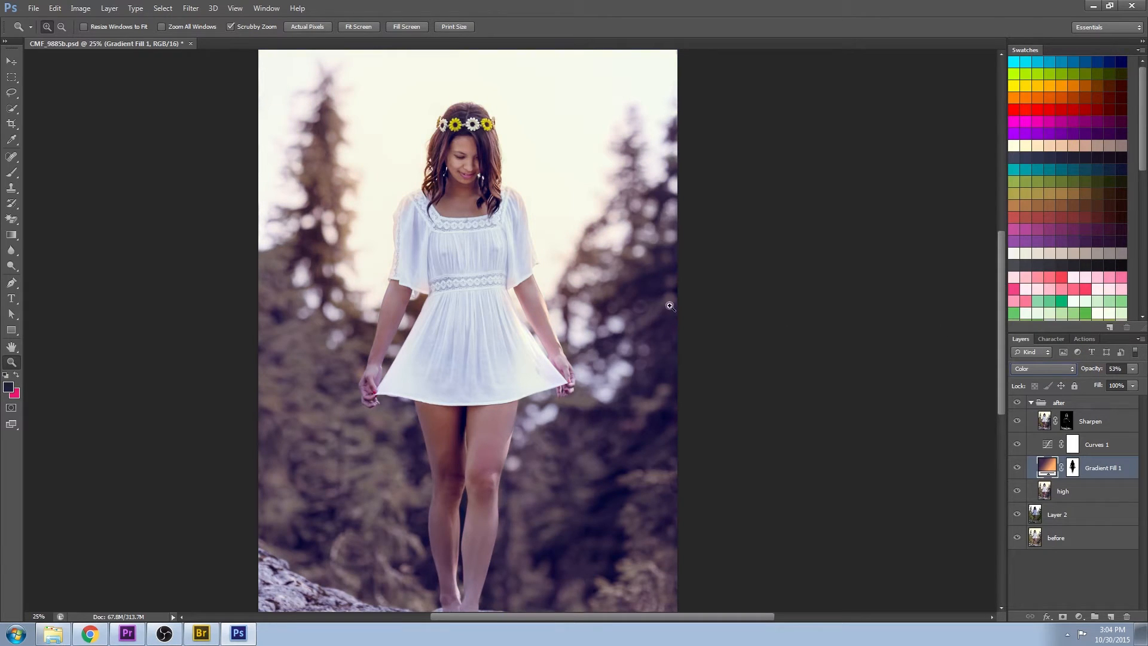
{"action": "left_click", "coordinate": [1034, 365]}
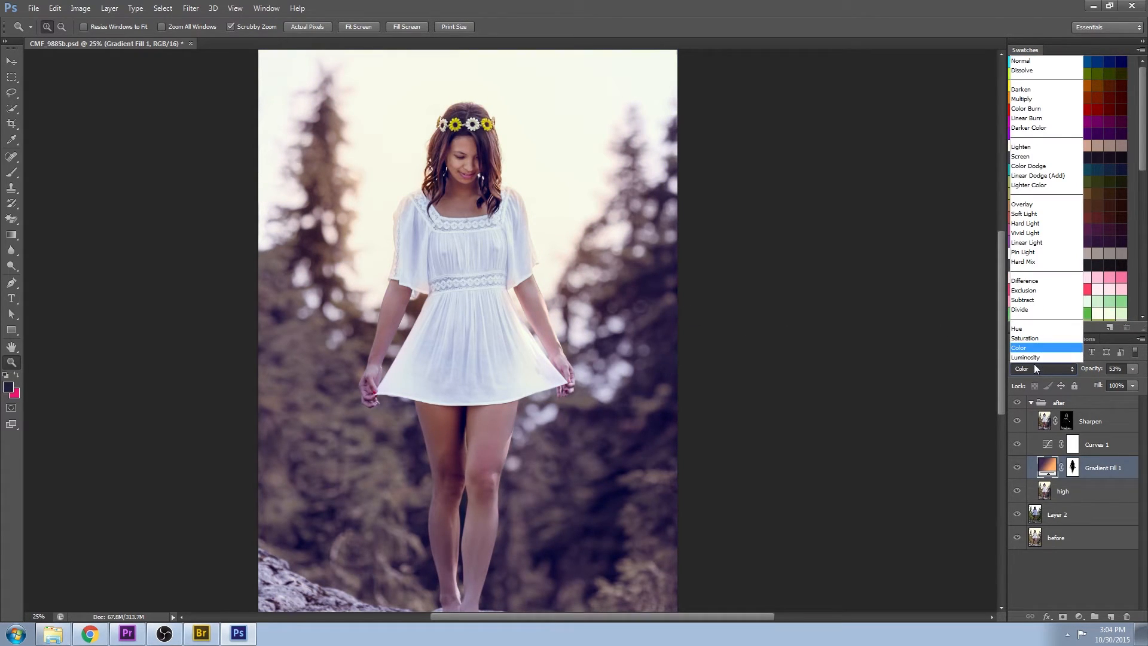
{"action": "left_click", "coordinate": [1023, 214]}
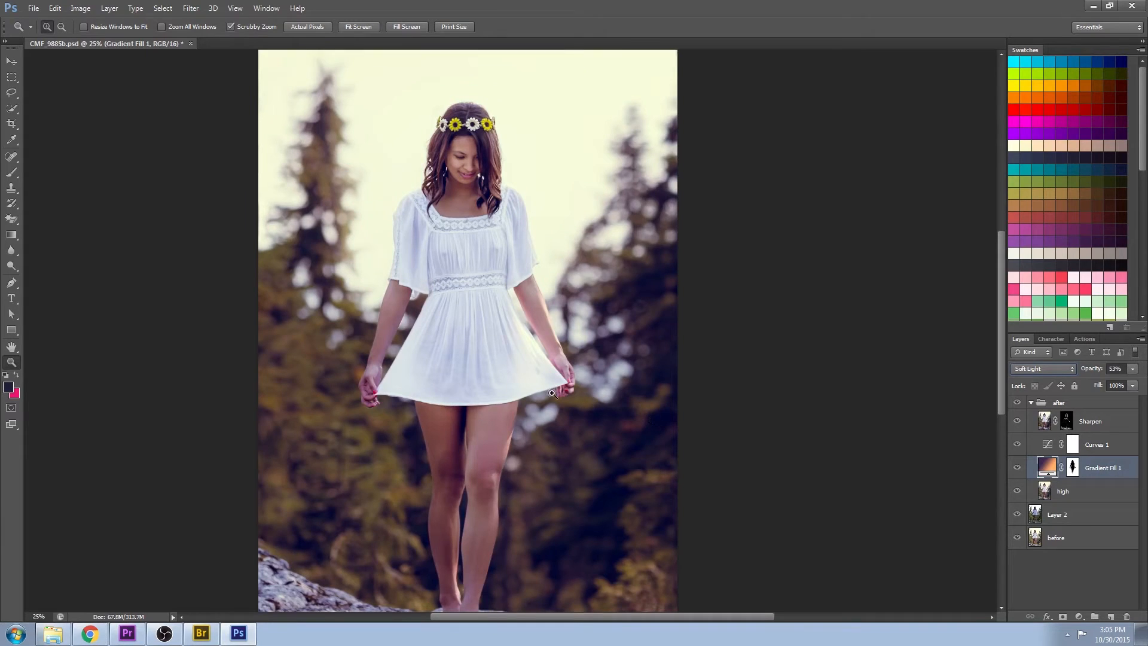
{"action": "key", "text": "ctrl+0"}
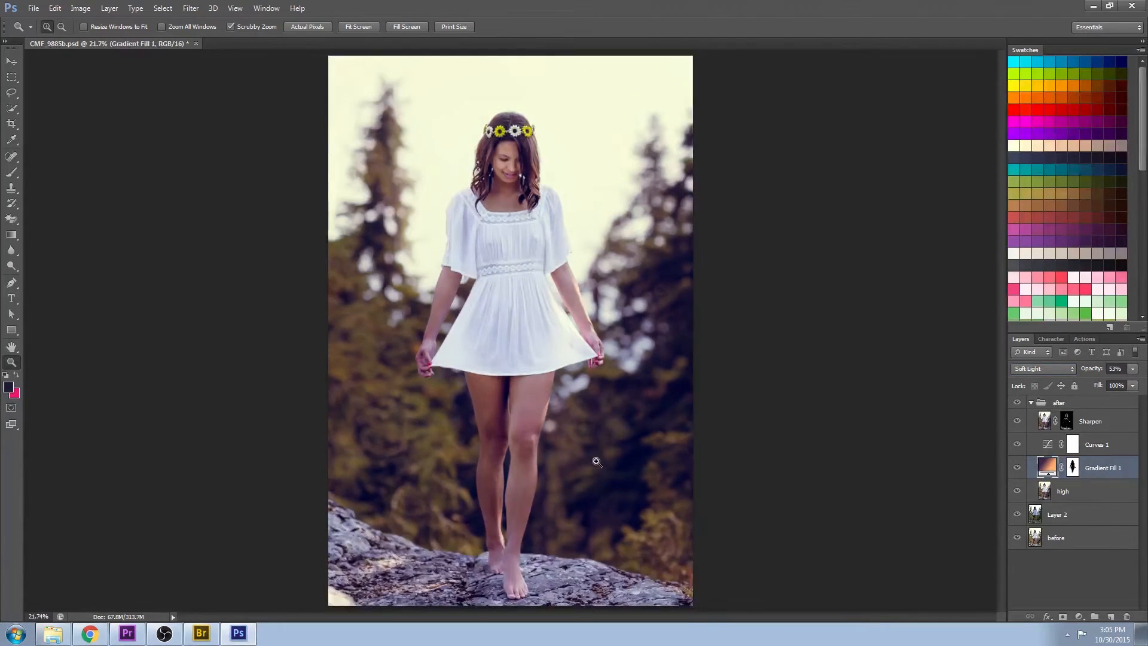
{"action": "left_click", "coordinate": [1016, 468]}
{"action": "left_click", "coordinate": [1017, 468]}
Move the radial gradient's center down along the dress and apply the fill with a scale of 70%.
{"action": "double_click", "coordinate": [1043, 466]}
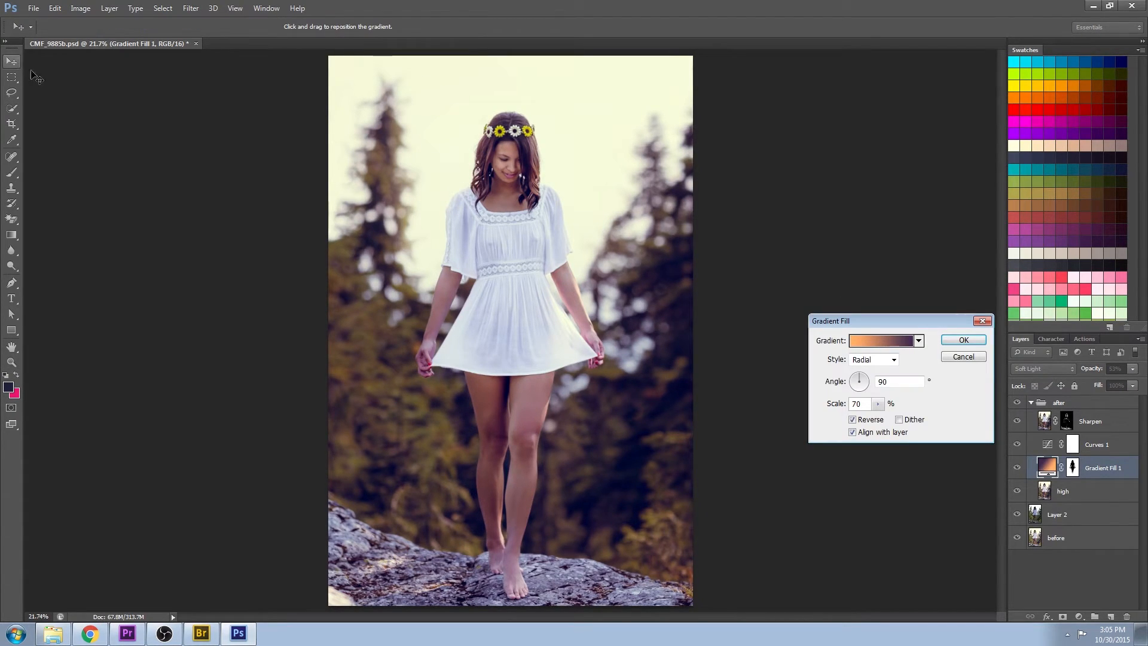
{"action": "left_click_drag", "start_coordinate": [516, 238], "coordinate": [517, 335]}
{"action": "left_click", "coordinate": [878, 404]}
{"action": "mouse_move", "coordinate": [876, 413]}
{"action": "left_mouse_down"}
{"action": "mouse_move", "coordinate": [889, 420]}
{"action": "mouse_move", "coordinate": [841, 416]}
{"action": "mouse_move", "coordinate": [905, 417]}
{"action": "mouse_move", "coordinate": [877, 418]}
{"action": "left_mouse_up"}
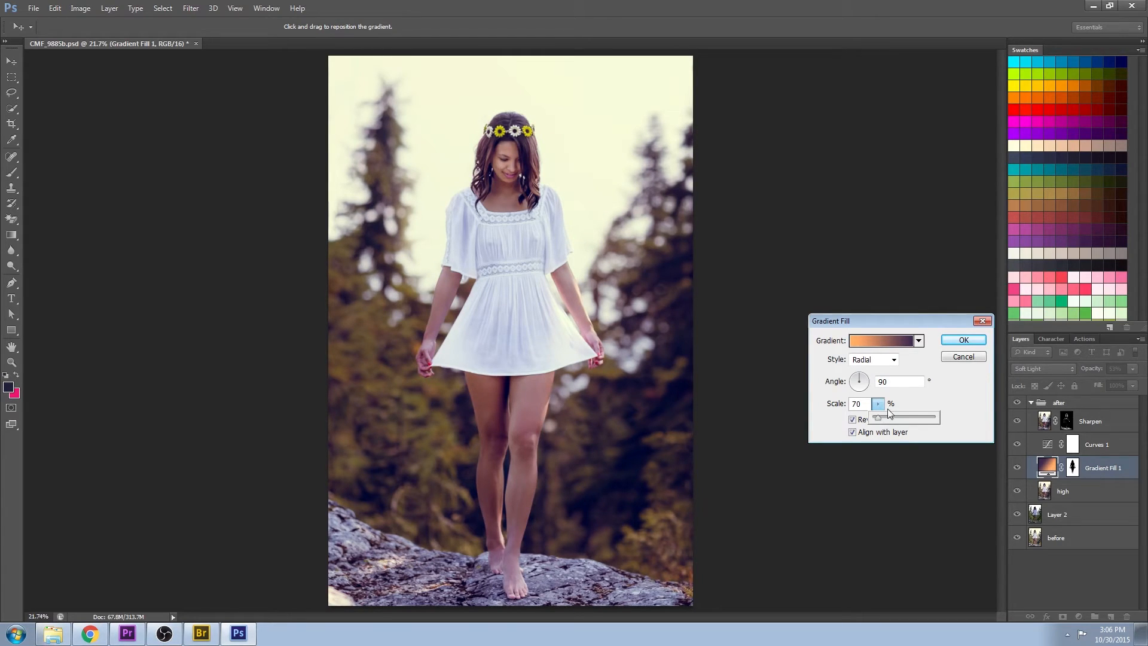
{"action": "left_click", "coordinate": [963, 339]}
{"action": "key", "text": "z"}
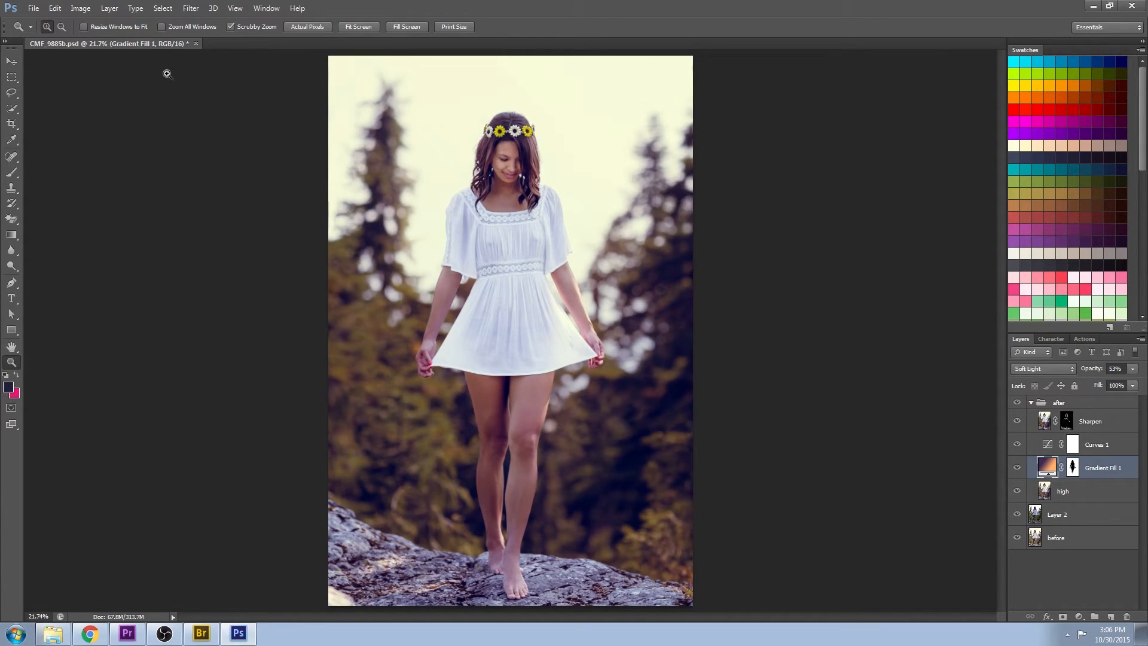
Shift the gradient's center slightly up and to the right on the dress and set its scale to 90%.
{"action": "left_click", "coordinate": [12, 61]}
{"action": "double_click", "coordinate": [1049, 469]}
{"action": "left_click_drag", "start_coordinate": [480, 280], "coordinate": [508, 259]}
{"action": "left_click", "coordinate": [878, 404]}
{"action": "left_click_drag", "start_coordinate": [883, 420], "coordinate": [881, 421]}
{"action": "type", "text": "90"}
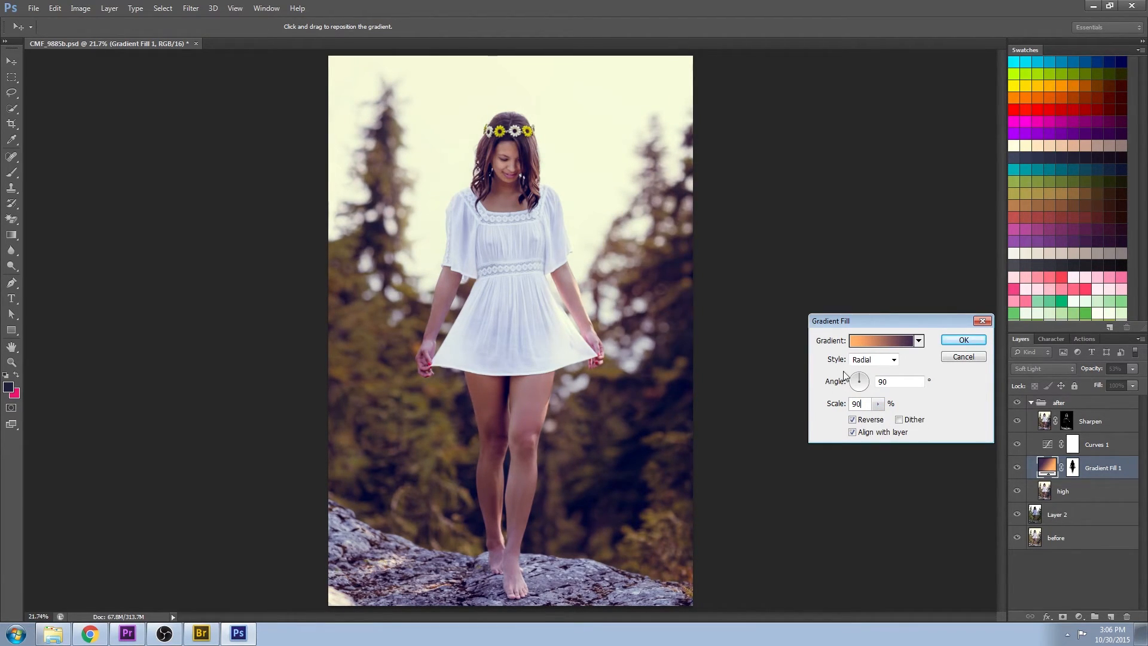
{"action": "left_click", "coordinate": [977, 341]}
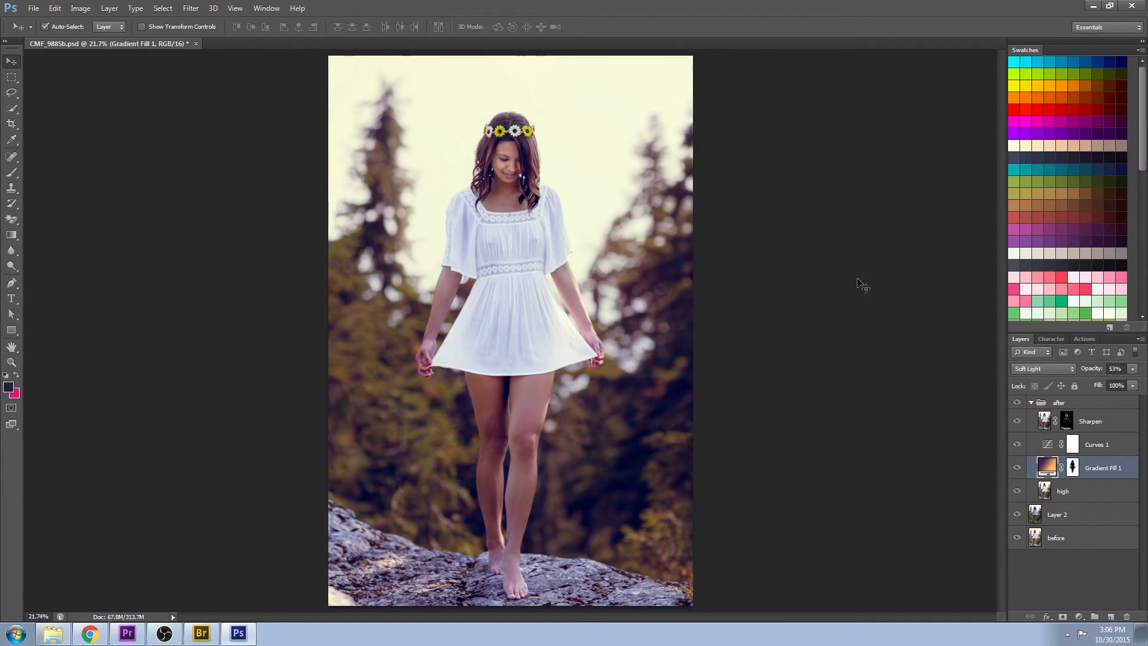
Hide and show the gradient fill layer to judge the rescaled gradient on the whole image.
{"action": "left_click", "coordinate": [11, 363]}
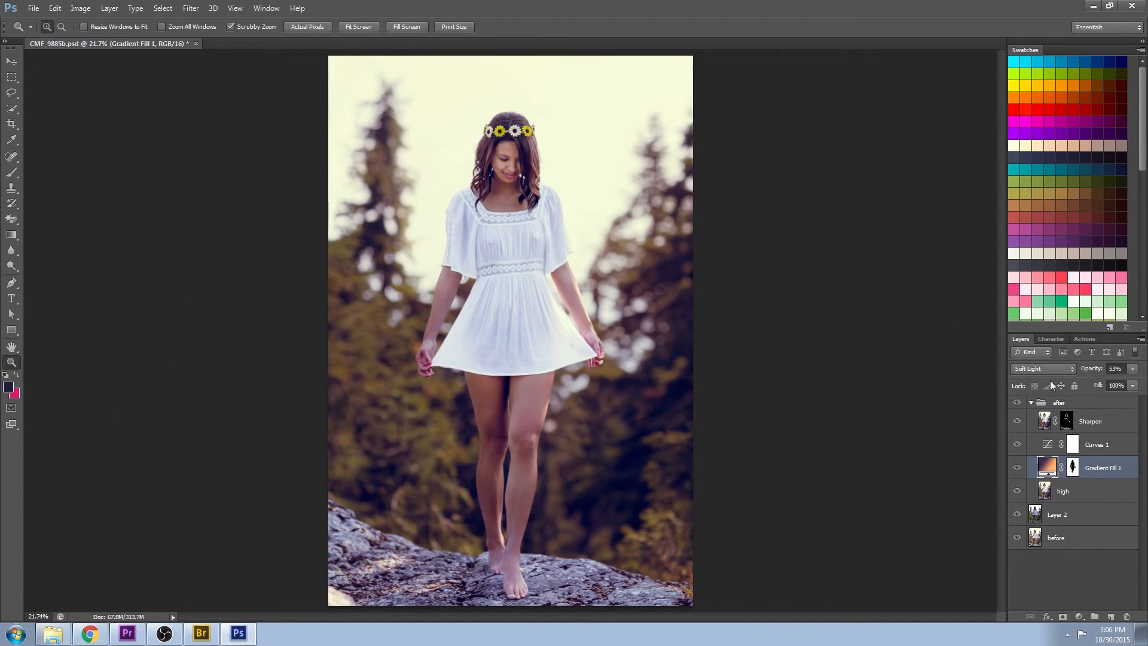
{"action": "left_click", "coordinate": [1017, 470]}
{"action": "left_click", "coordinate": [1017, 469]}
{"action": "left_click", "coordinate": [586, 437], "text": "alt"}
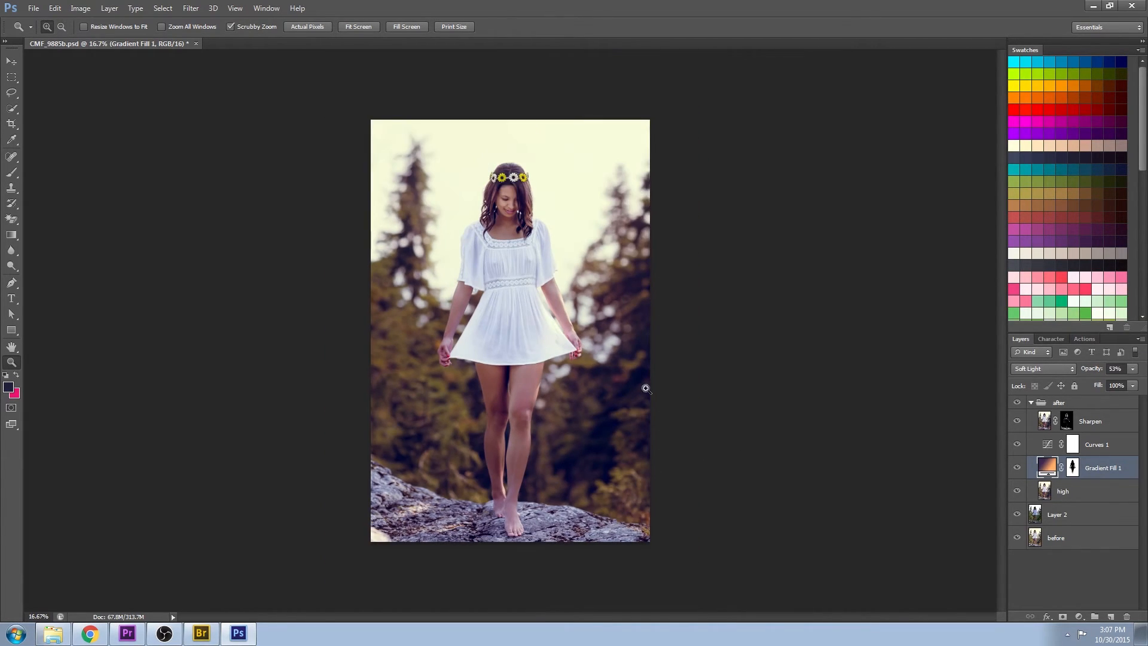
Soften the gradient fill's layer mask with a Gaussian Blur of increased radius.
{"action": "left_click", "coordinate": [1071, 467]}
{"action": "left_click", "coordinate": [191, 9]}
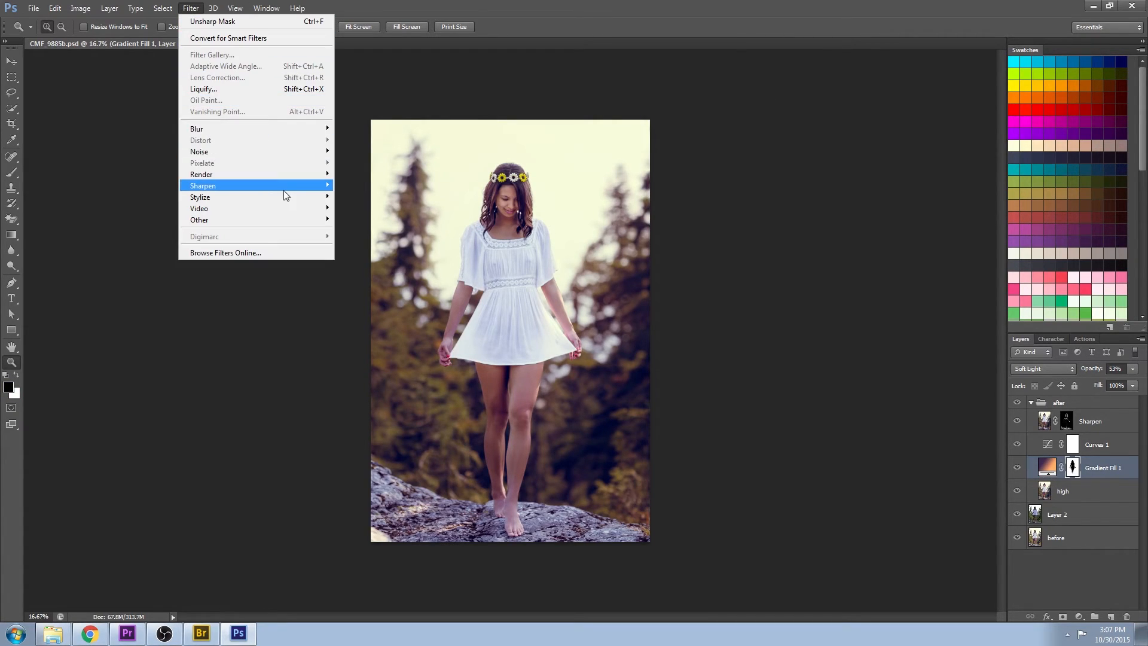
{"action": "mouse_move", "coordinate": [292, 130]}
{"action": "left_click", "coordinate": [387, 213]}
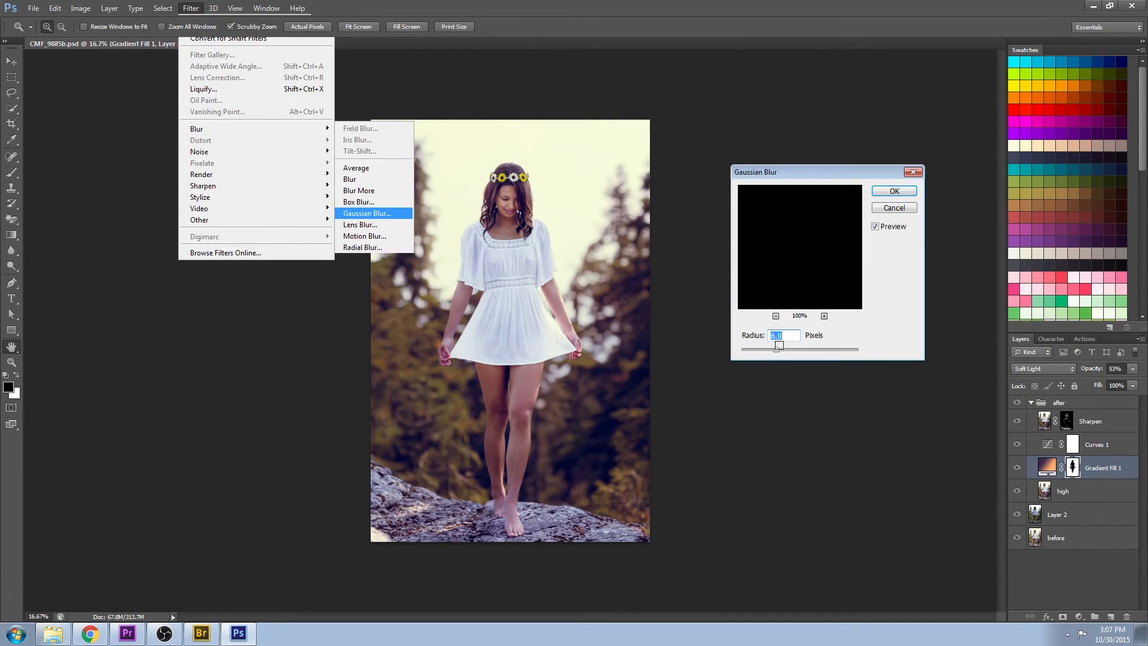
{"action": "left_click", "coordinate": [775, 316]}
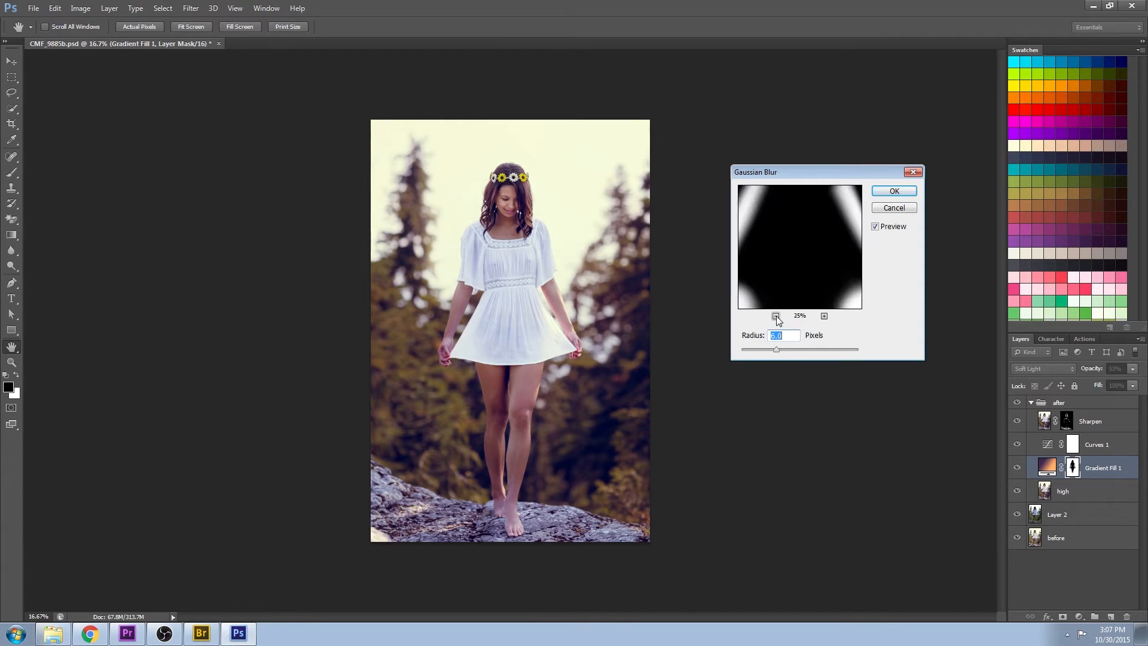
{"action": "left_click", "coordinate": [775, 315]}
{"action": "left_click_drag", "start_coordinate": [795, 350], "coordinate": [804, 348]}
{"action": "left_click", "coordinate": [874, 195]}
Examine the softened mask edges along the model's dress, legs and upper body up close.
{"action": "left_click_drag", "start_coordinate": [491, 317], "coordinate": [556, 454]}
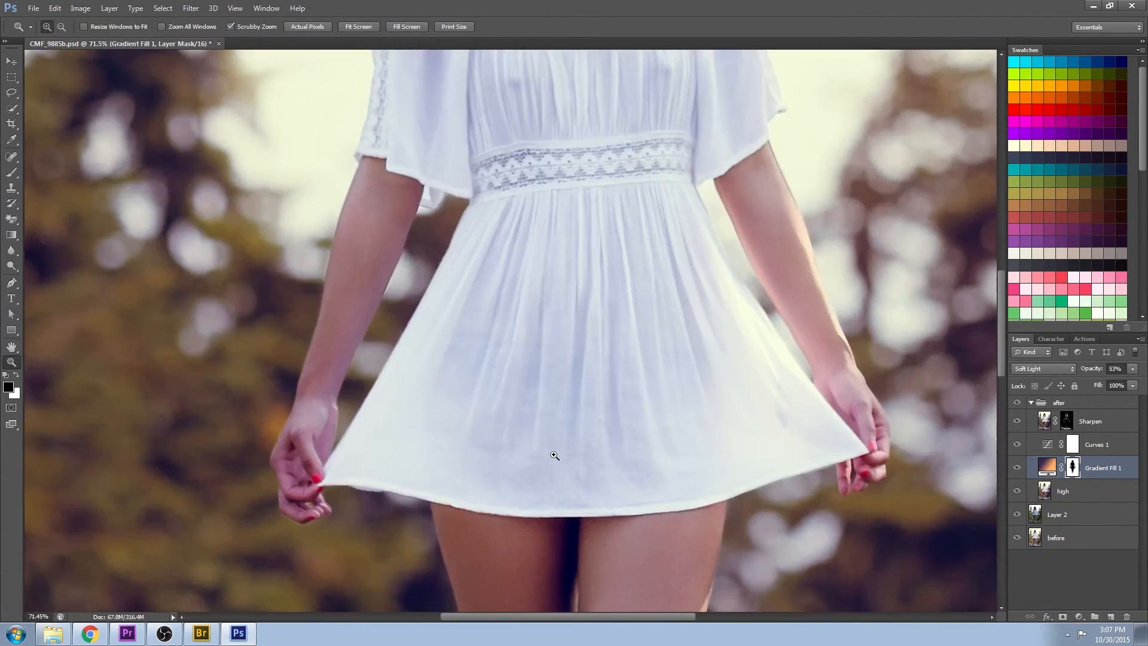
{"action": "left_click_drag", "start_coordinate": [541, 519], "coordinate": [528, 249]}
{"action": "left_click_drag", "start_coordinate": [489, 453], "coordinate": [459, 182]}
{"action": "left_click_drag", "start_coordinate": [502, 110], "coordinate": [511, 556]}
{"action": "left_click_drag", "start_coordinate": [484, 232], "coordinate": [490, 401]}
{"action": "key", "text": "ctrl+0"}
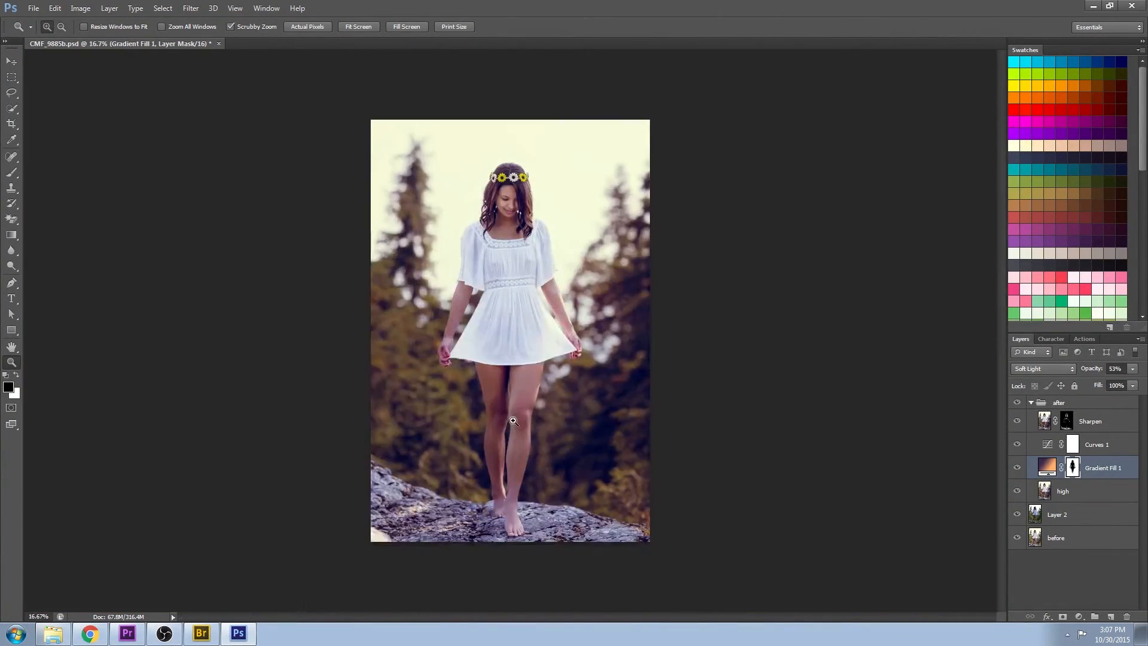
Check the image with the gradient fill hidden and shown, and set the layer's opacity to 30%.
{"action": "left_click", "coordinate": [1017, 468]}
{"action": "left_click", "coordinate": [1017, 468]}
{"action": "left_click_drag", "start_coordinate": [1114, 383], "coordinate": [1099, 382]}
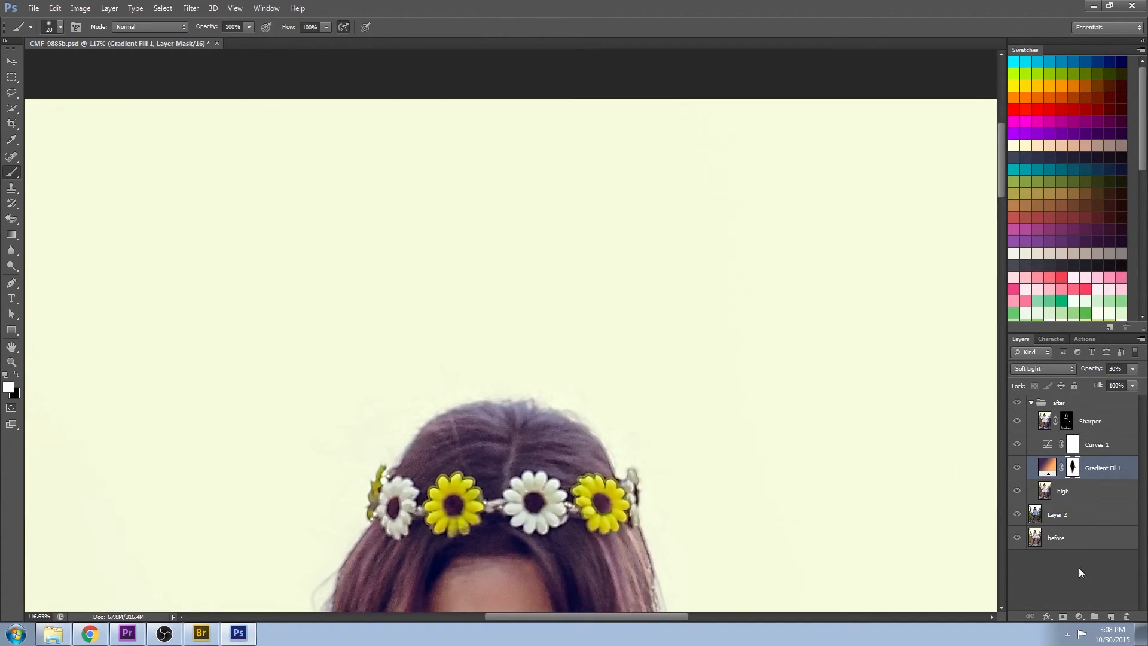
Add a Hue/Saturation adjustment layer above the gradient fill and set the hue of the Yellows to -20.
{"action": "left_click", "coordinate": [1079, 616]}
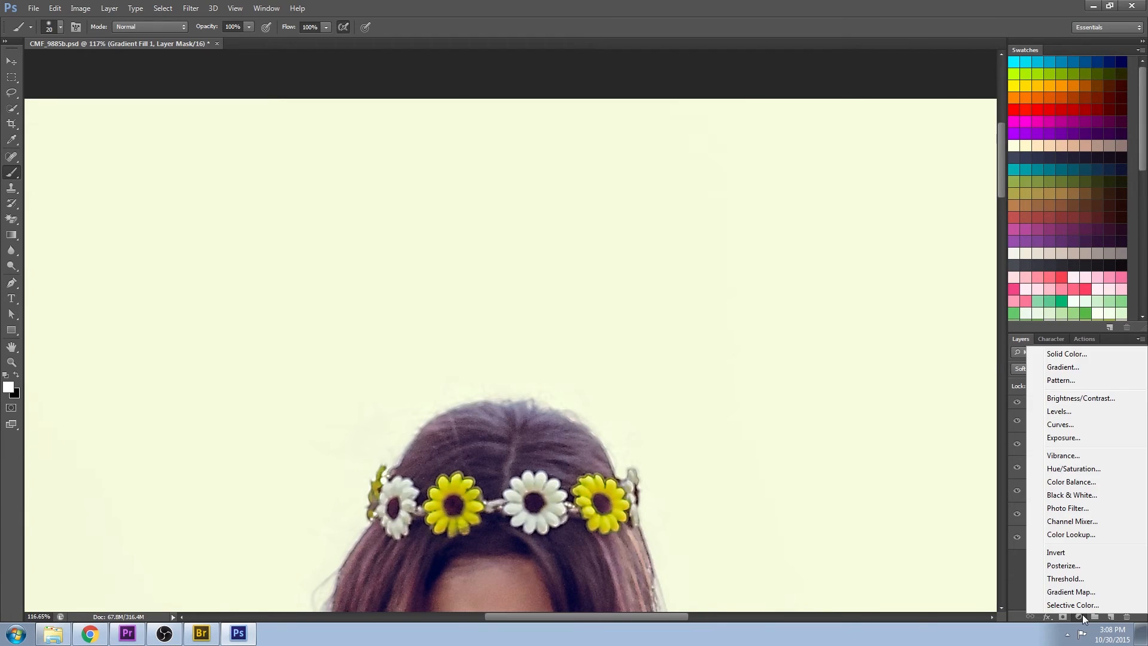
{"action": "left_click", "coordinate": [1073, 469]}
{"action": "left_click", "coordinate": [819, 191]}
{"action": "left_click", "coordinate": [802, 222]}
{"action": "left_click_drag", "start_coordinate": [840, 221], "coordinate": [825, 221]}
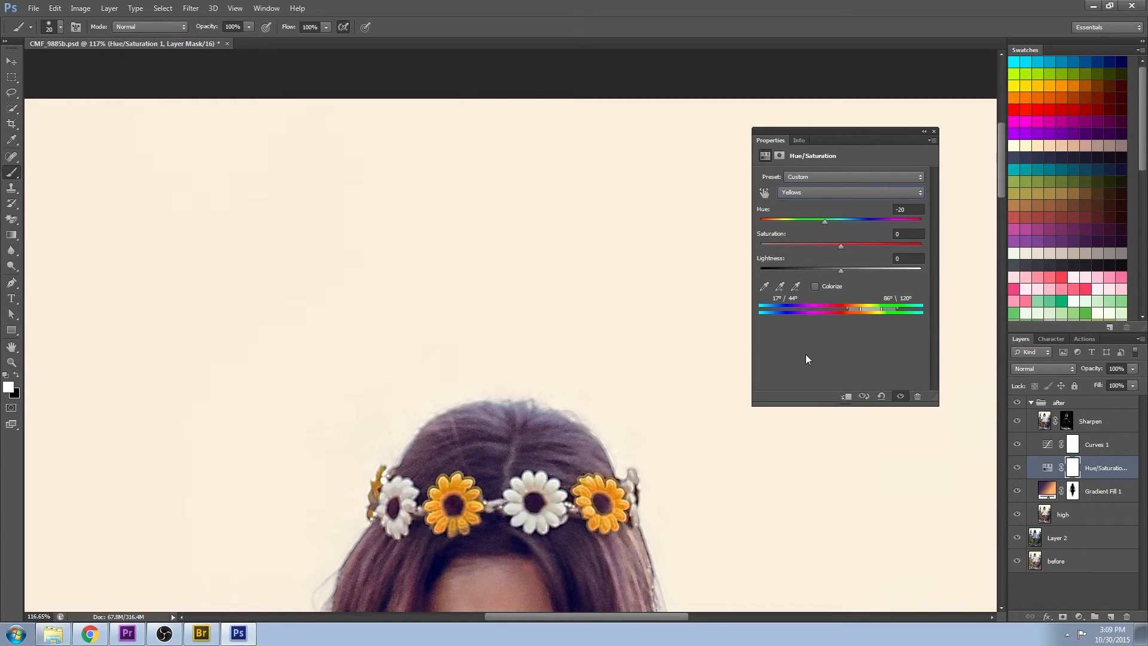
{"action": "left_click", "coordinate": [934, 130]}
Move the Hue/Saturation layer below the gradient fill, clip it to the "high" layer and invert its mask to black.
{"action": "left_click_drag", "start_coordinate": [1104, 475], "coordinate": [1099, 498]}
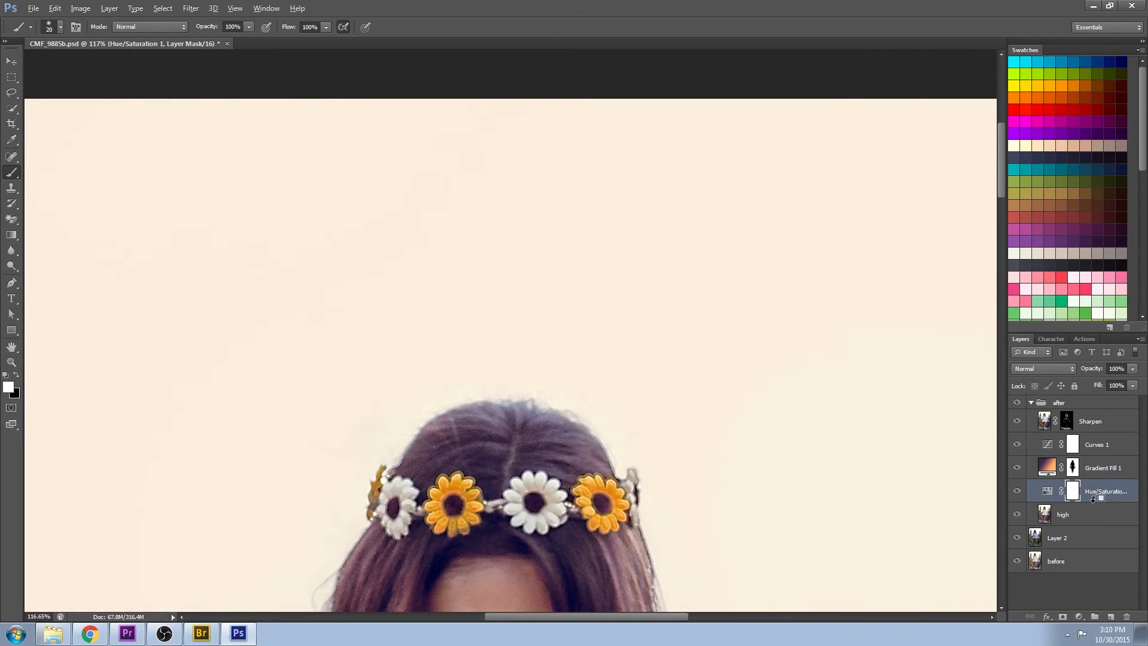
{"action": "left_click", "coordinate": [1093, 498], "text": "alt"}
{"action": "key", "text": "ctrl+i"}
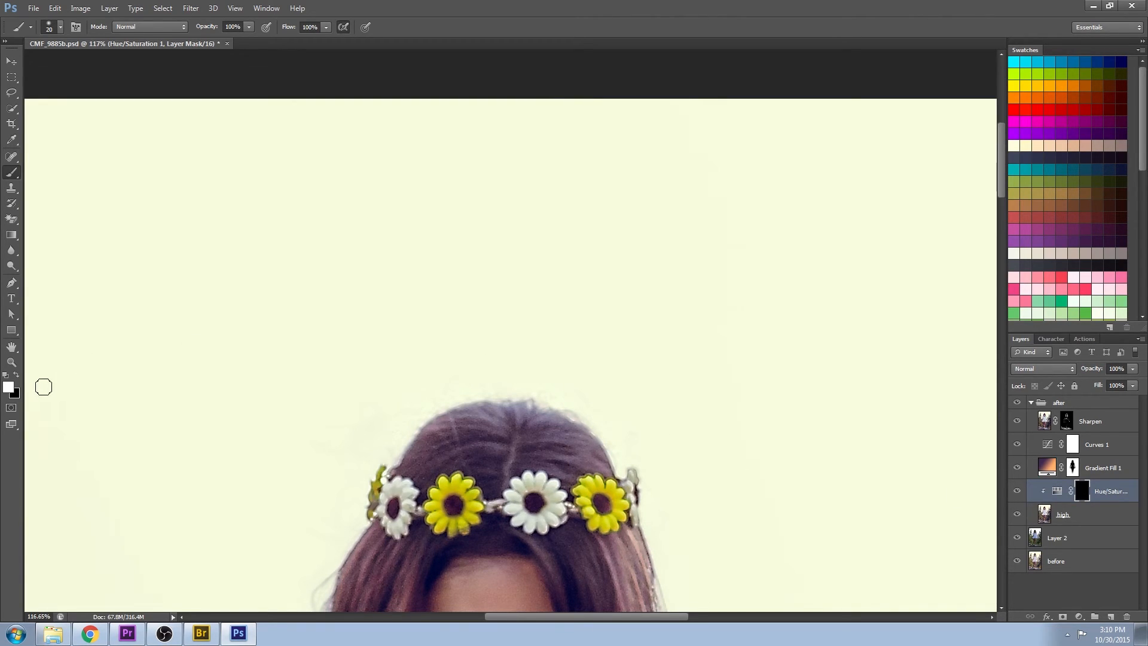
Paint white on the Hue/Saturation layer's mask over the three yellow headband flowers to reveal the orange shift there.
{"action": "left_click", "coordinate": [10, 361]}
{"action": "left_click", "coordinate": [129, 339]}
{"action": "left_click", "coordinate": [11, 172]}
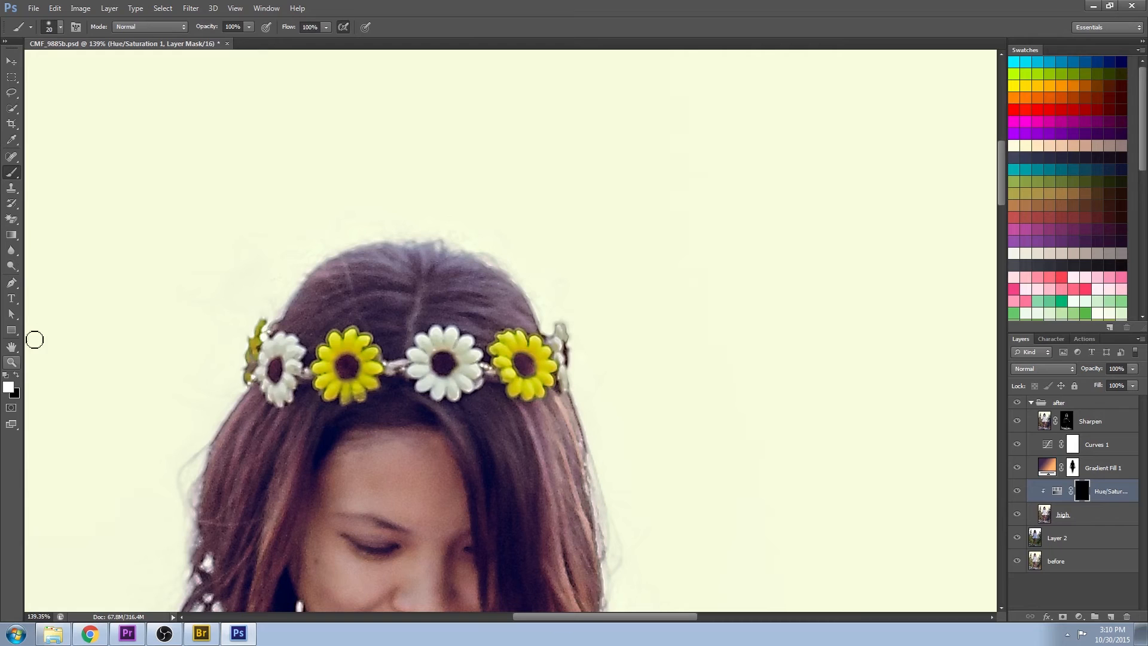
{"action": "mouse_move", "coordinate": [347, 368]}
{"action": "left_mouse_down"}
{"action": "mouse_move", "coordinate": [322, 387]}
{"action": "mouse_move", "coordinate": [329, 362]}
{"action": "left_mouse_up"}
{"action": "left_click_drag", "start_coordinate": [251, 376], "coordinate": [256, 339]}
{"action": "mouse_move", "coordinate": [508, 373]}
{"action": "left_mouse_down"}
{"action": "mouse_move", "coordinate": [527, 397]}
{"action": "mouse_move", "coordinate": [552, 386]}
{"action": "mouse_move", "coordinate": [542, 352]}
{"action": "mouse_move", "coordinate": [517, 340]}
{"action": "mouse_move", "coordinate": [515, 377]}
{"action": "mouse_move", "coordinate": [547, 363]}
{"action": "left_mouse_up"}
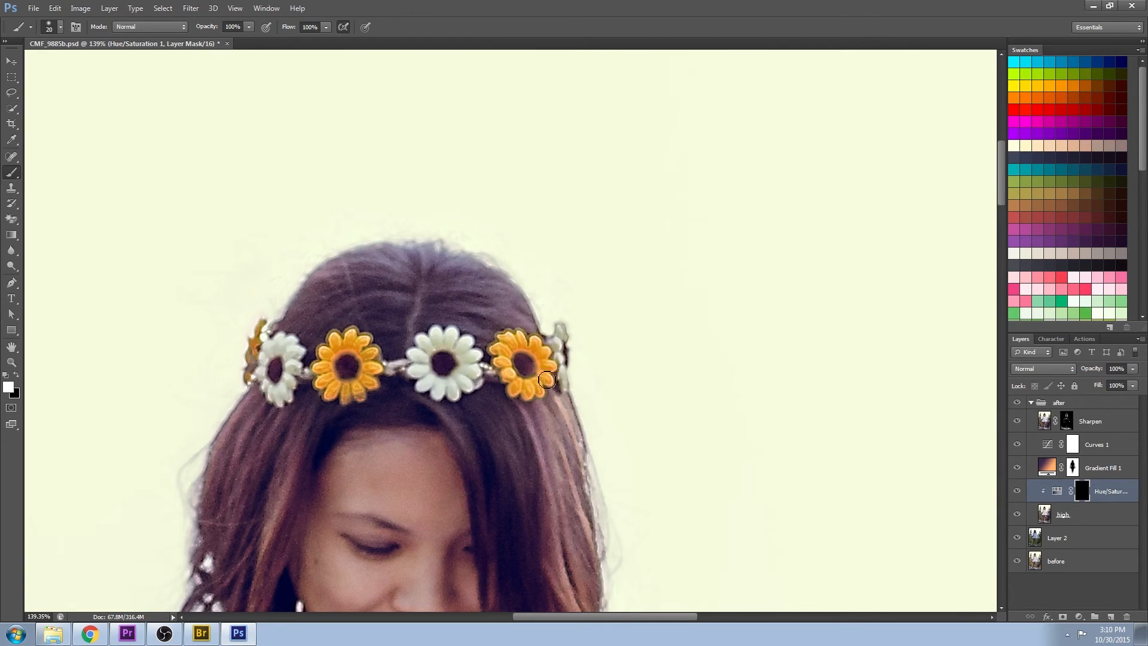
Set the Yellows of the Hue/Saturation layer to hue -89 and saturation -61.
{"action": "key", "text": "z"}
{"action": "scroll", "coordinate": [550, 363], "scroll_direction": "down", "scroll_amount": 6}
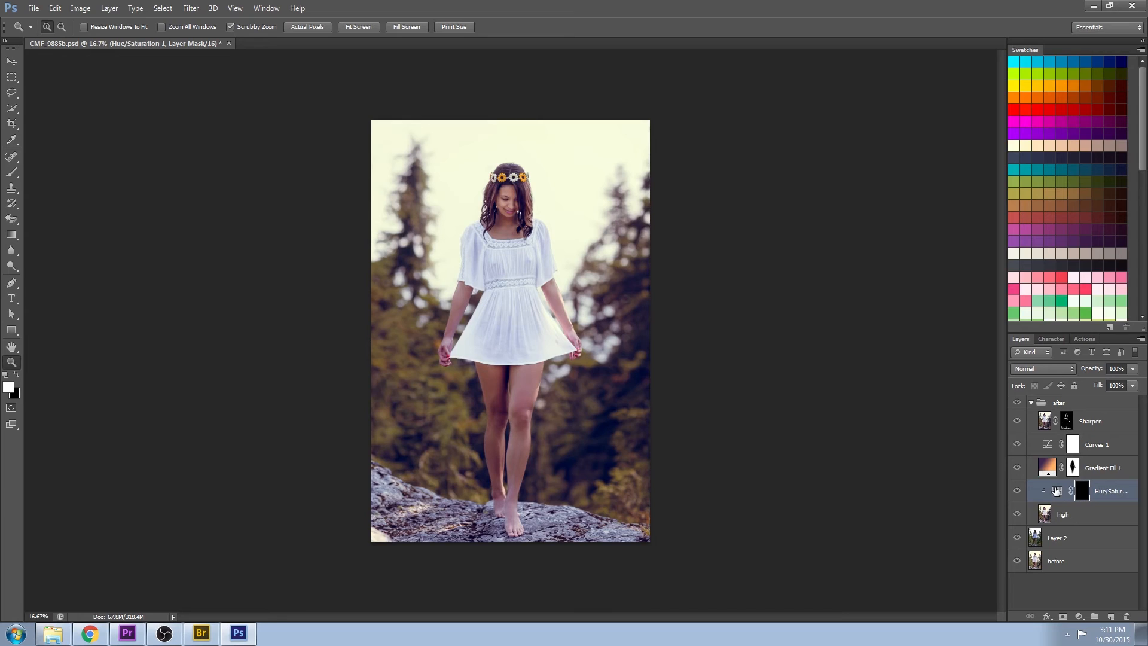
{"action": "left_click", "coordinate": [1057, 491]}
{"action": "left_click", "coordinate": [849, 192]}
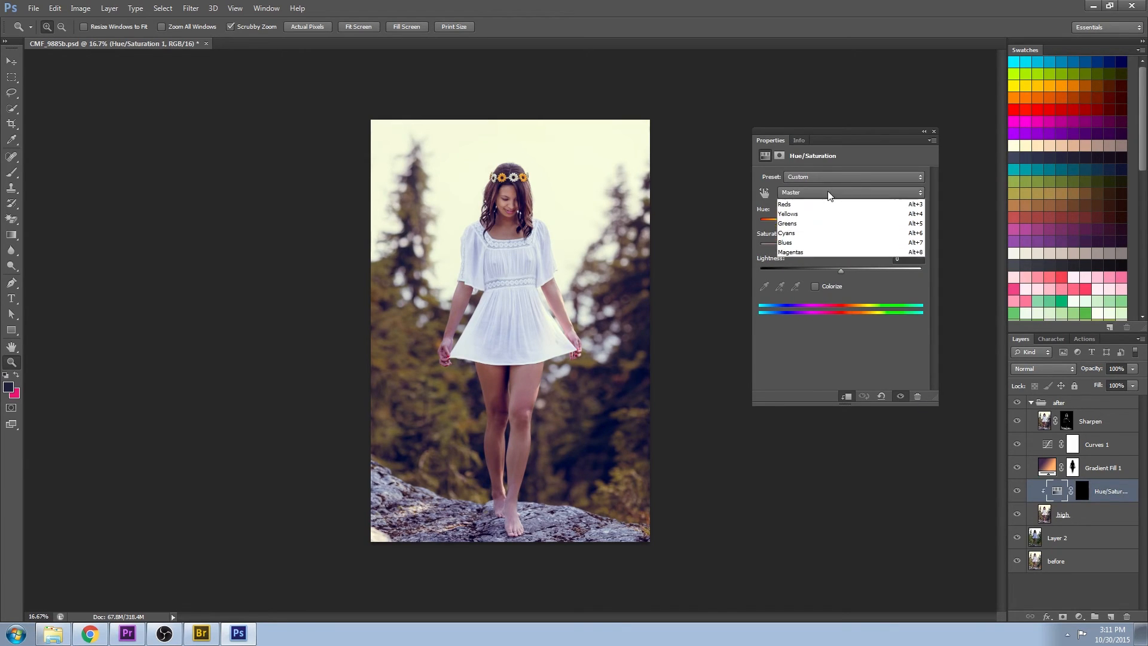
{"action": "left_click", "coordinate": [795, 224]}
{"action": "left_click_drag", "start_coordinate": [821, 217], "coordinate": [784, 250]}
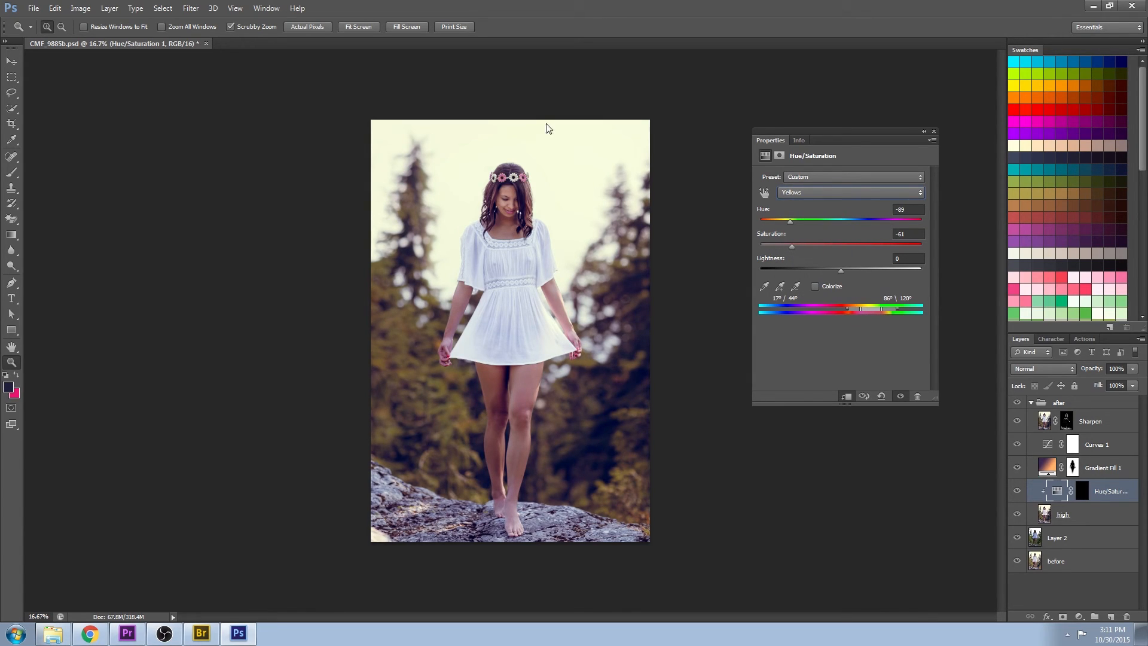
Turn the flowers pale pink with a Yellows hue of about -105, saturation of +10 and lightness of +83.
{"action": "left_click_drag", "start_coordinate": [462, 145], "coordinate": [532, 205]}
{"action": "left_click_drag", "start_coordinate": [840, 271], "coordinate": [908, 269]}
{"action": "left_click_drag", "start_coordinate": [790, 221], "coordinate": [760, 221]}
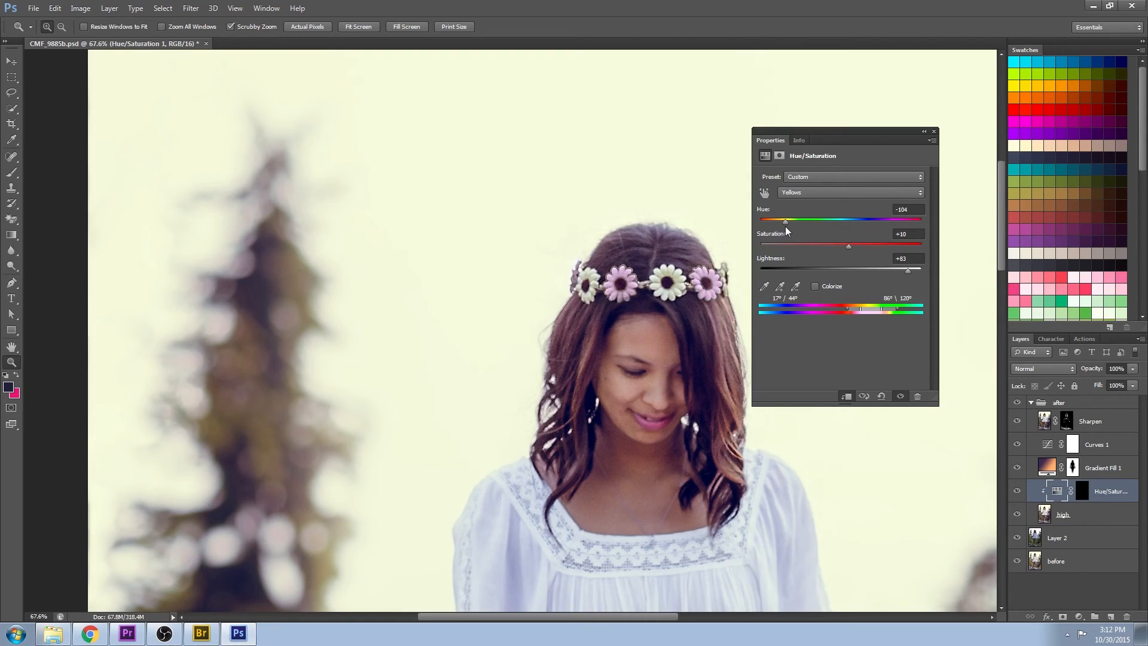
{"action": "left_click", "coordinate": [933, 131]}
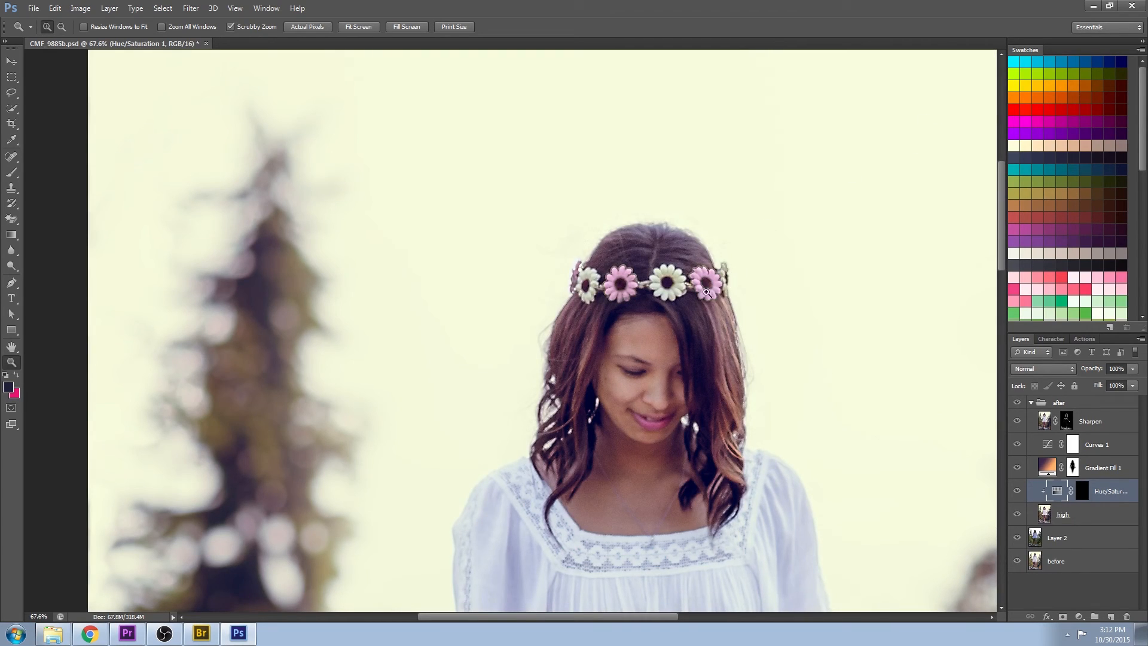
{"action": "left_click_drag", "start_coordinate": [667, 307], "coordinate": [543, 190]}
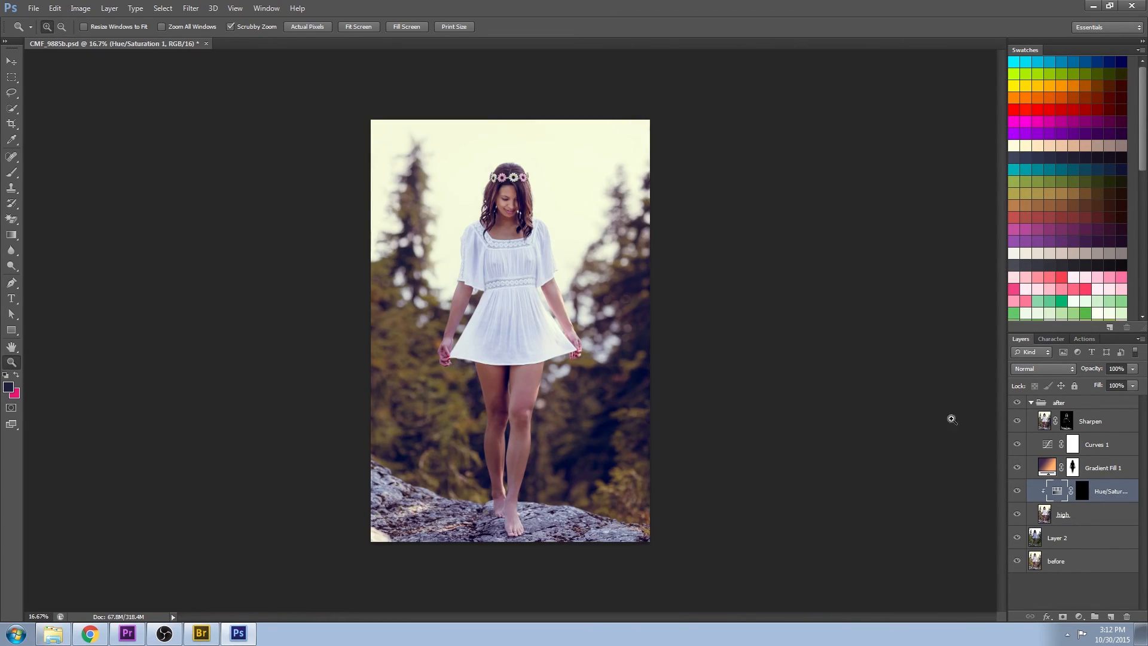
Try muting the flowers' color with a Yellows saturation of -100, and set hue to -10 and saturation to -36.
{"action": "double_click", "coordinate": [1057, 492]}
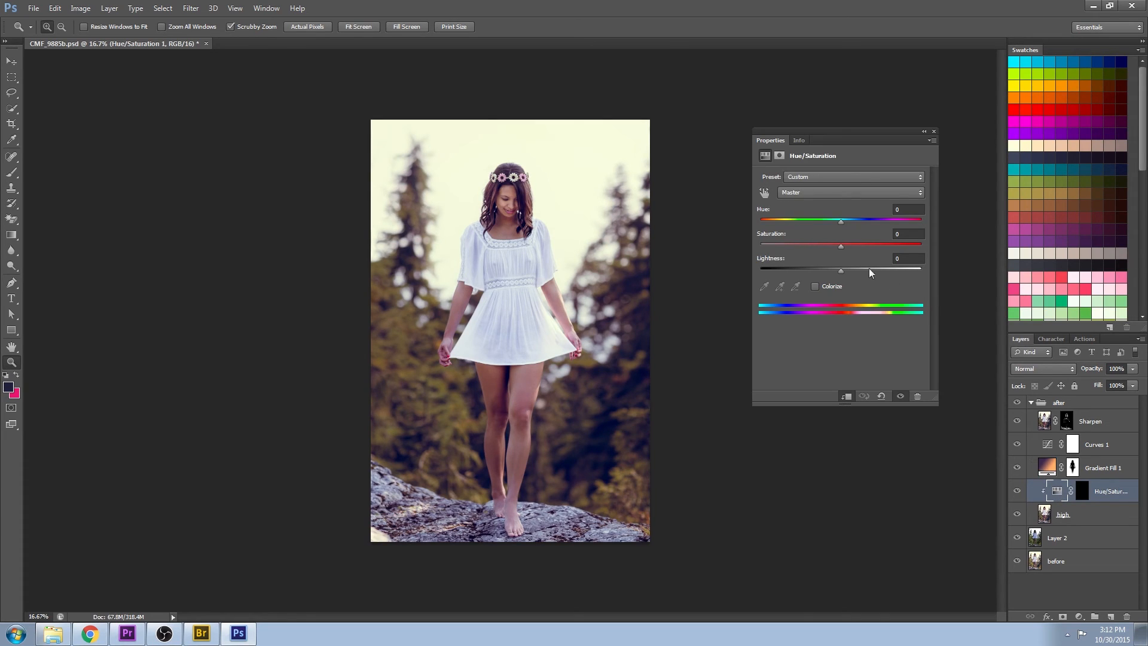
{"action": "left_click", "coordinate": [818, 192]}
{"action": "left_click", "coordinate": [810, 221]}
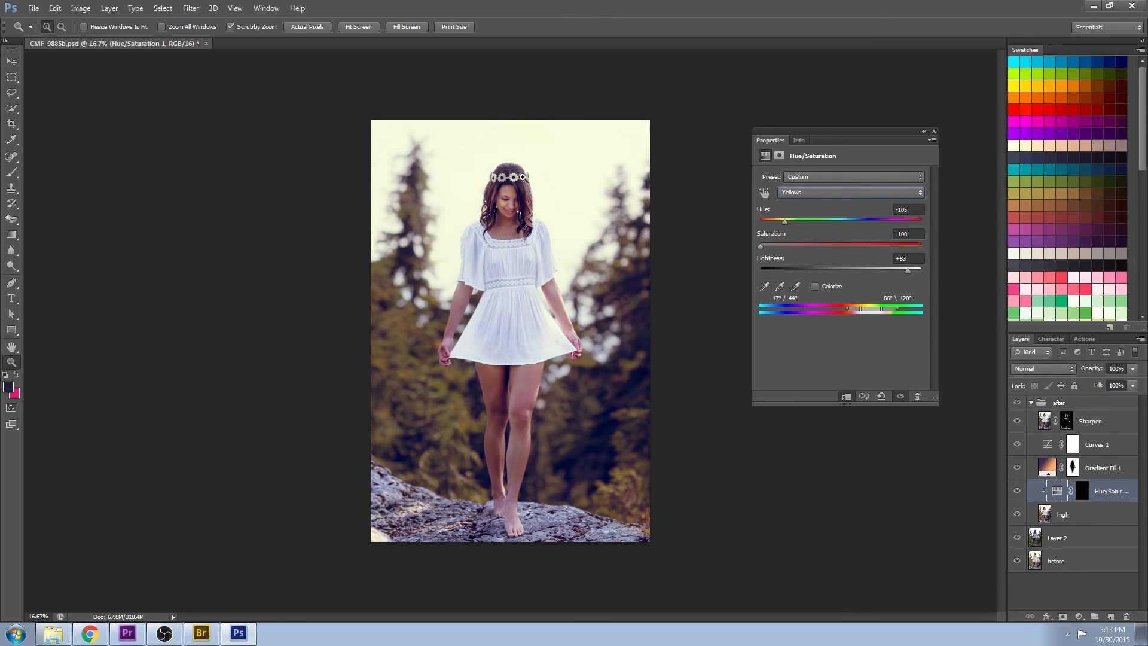
{"action": "left_click_drag", "start_coordinate": [475, 155], "coordinate": [556, 154]}
{"action": "left_click_drag", "start_coordinate": [760, 246], "coordinate": [923, 245]}
{"action": "mouse_move", "coordinate": [785, 221]}
{"action": "left_mouse_down"}
{"action": "mouse_move", "coordinate": [770, 217]}
{"action": "mouse_move", "coordinate": [804, 220]}
{"action": "left_mouse_up"}
{"action": "left_click_drag", "start_coordinate": [921, 245], "coordinate": [837, 223]}
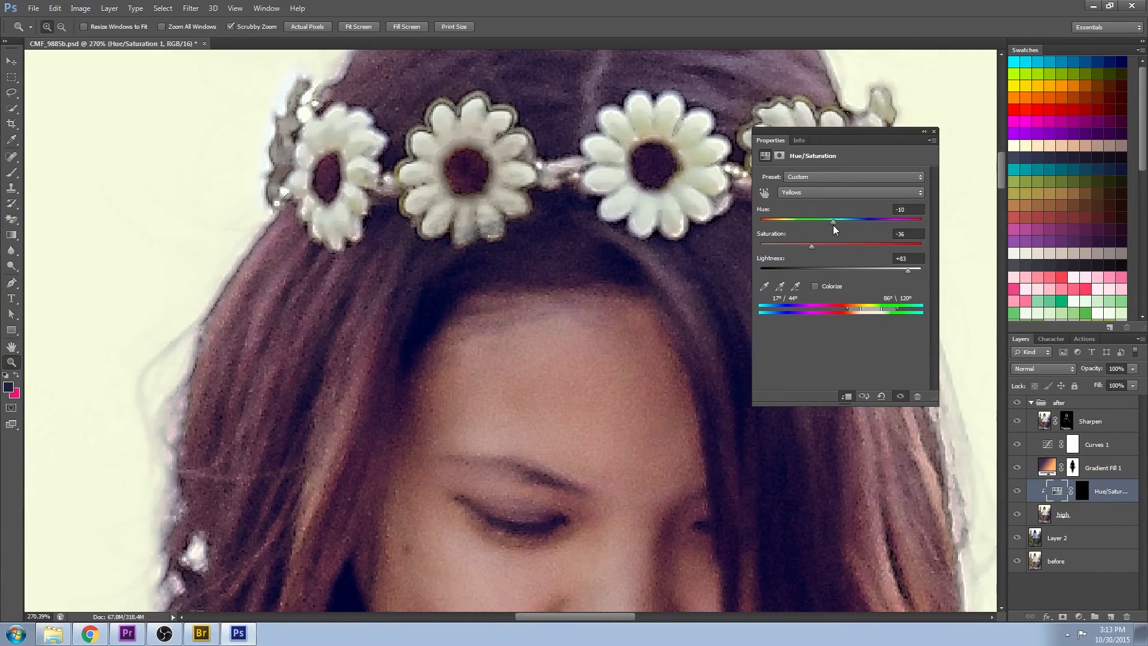
Whiten the flowers with a Yellows hue of -4, saturation of +1 and lightness of +91, and view the whole image.
{"action": "left_click_drag", "start_coordinate": [768, 243], "coordinate": [932, 220]}
{"action": "left_click_drag", "start_coordinate": [873, 145], "coordinate": [824, 285]}
{"action": "left_click_drag", "start_coordinate": [861, 410], "coordinate": [919, 409]}
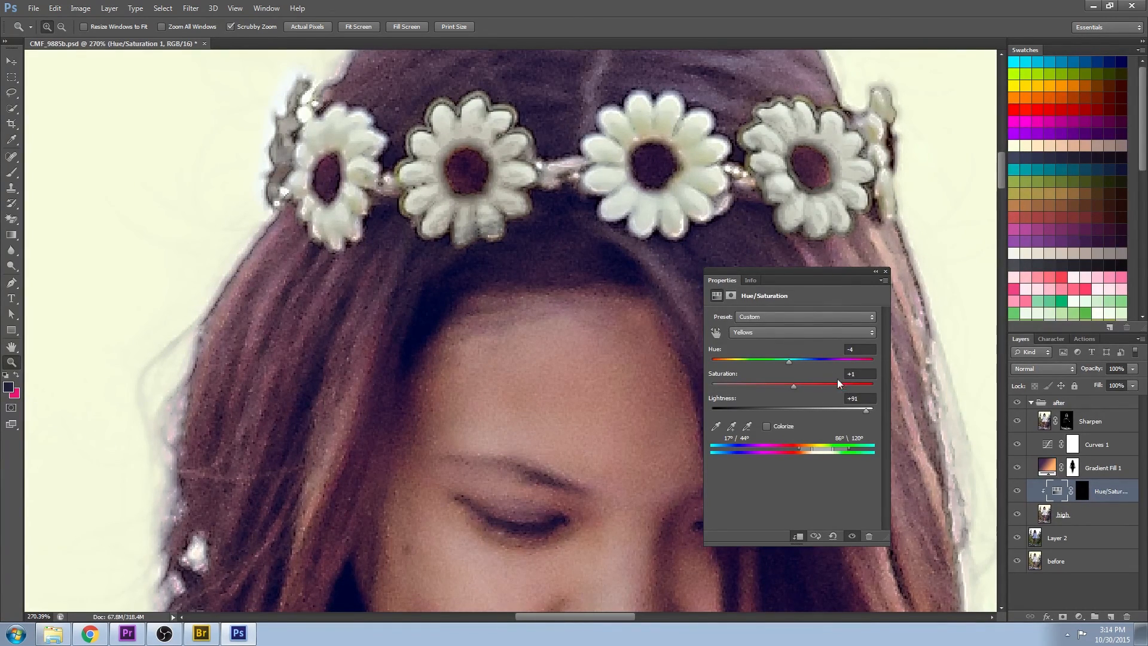
{"action": "left_click", "coordinate": [886, 271]}
{"action": "right_click", "coordinate": [546, 257]}
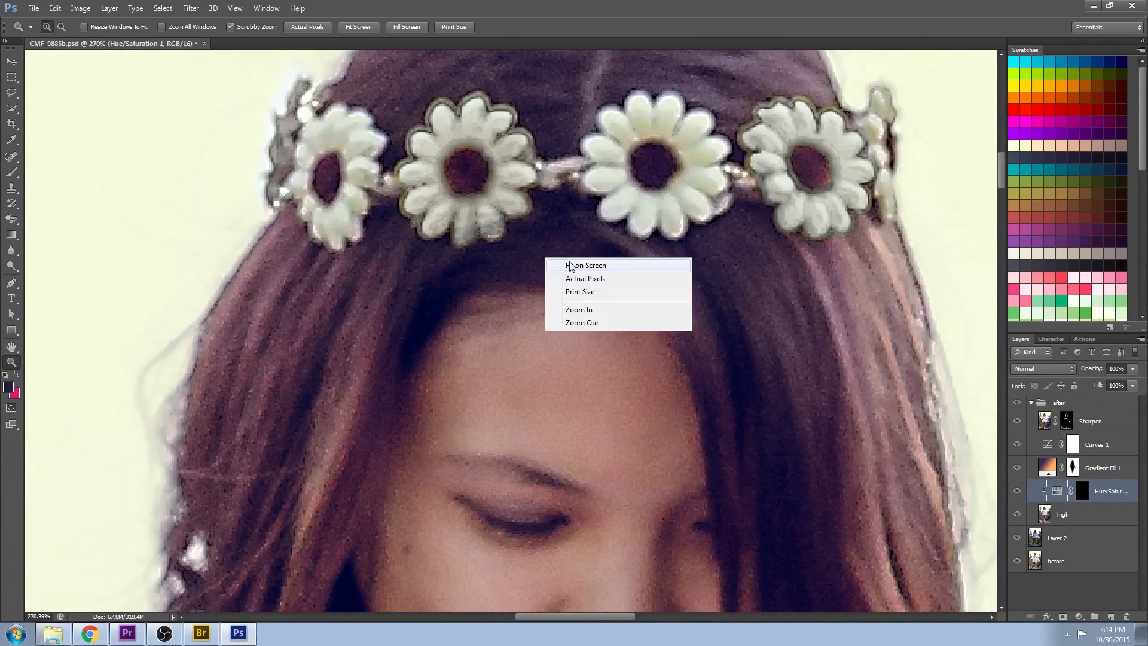
{"action": "left_click", "coordinate": [570, 267]}
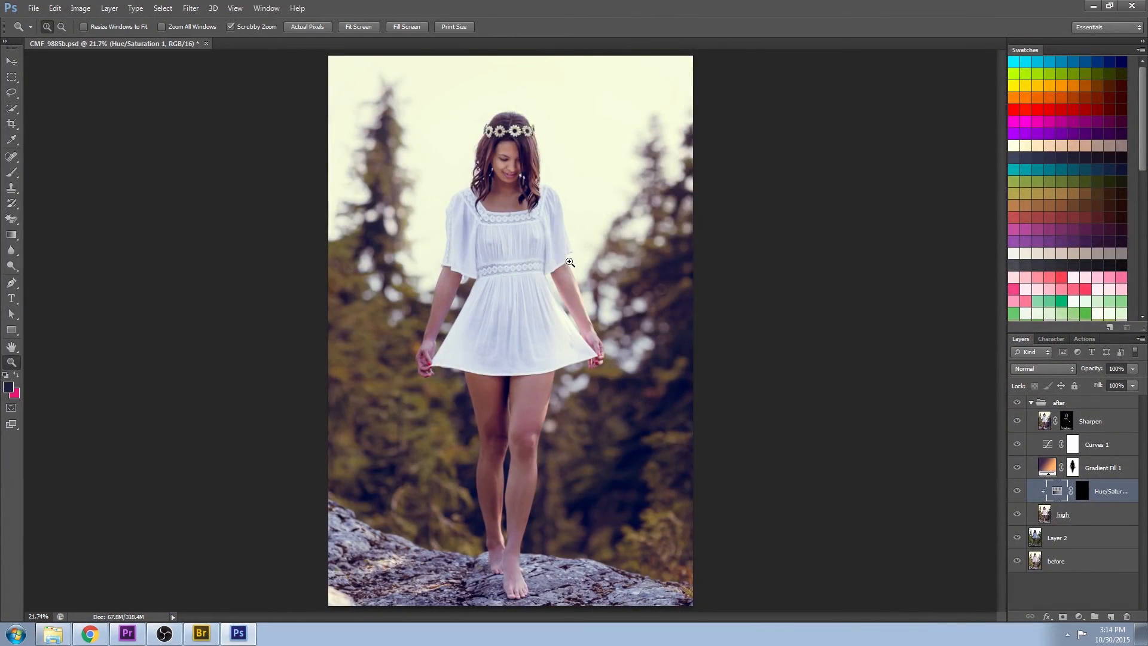